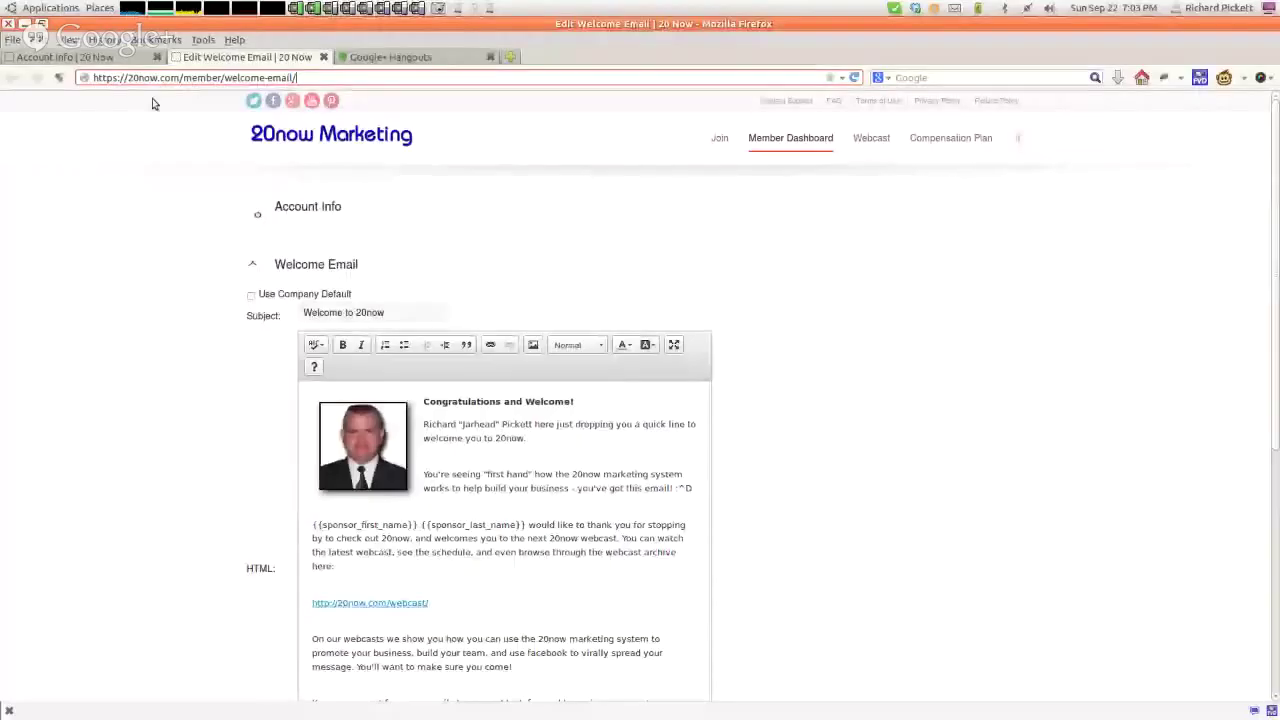
Step: Review the welcome email editing page, including its address, the company default option and the message body
left_click_drag(170, 77, 315, 76)
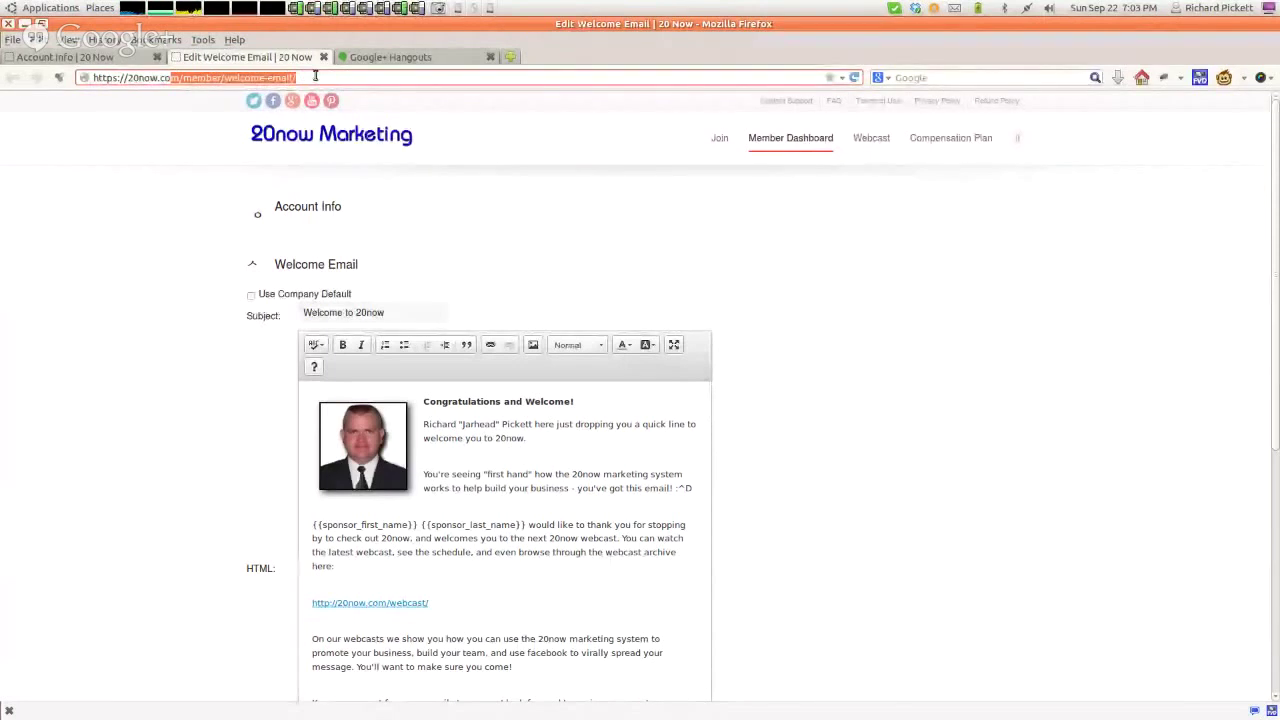
left_click(557, 100)
mouse_move(815, 137)
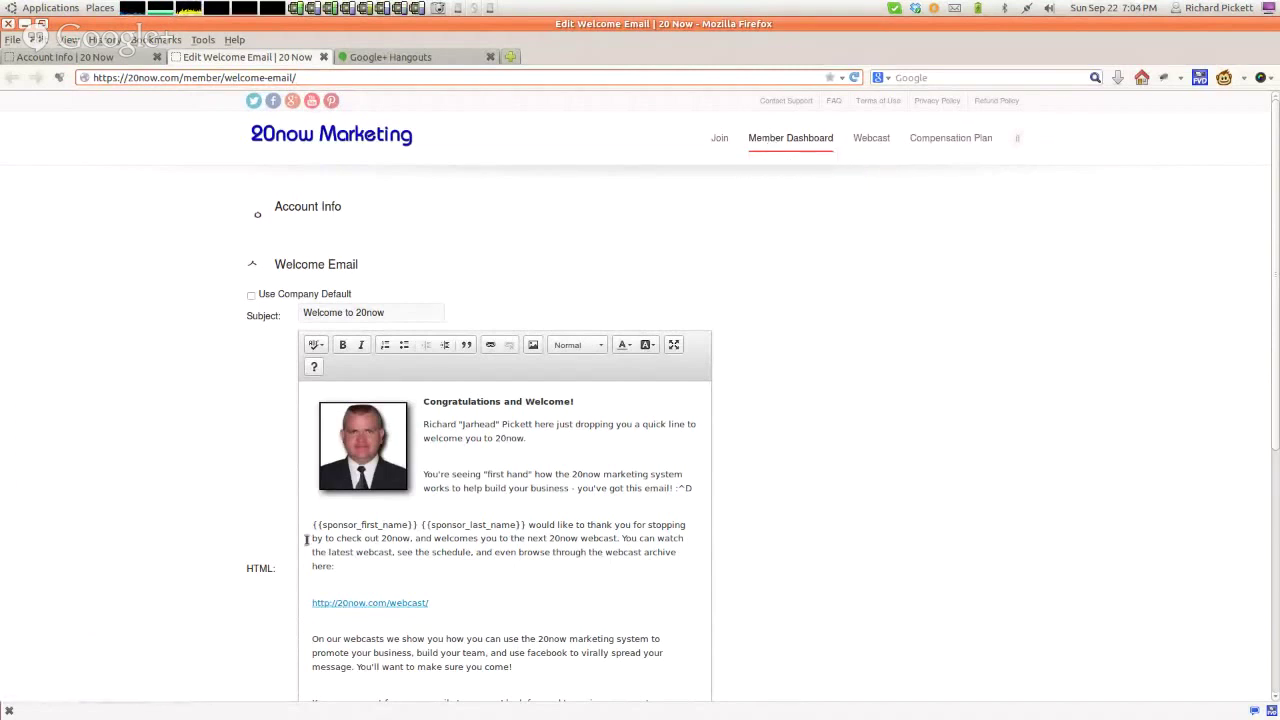
scroll(794, 348, "down", 2)
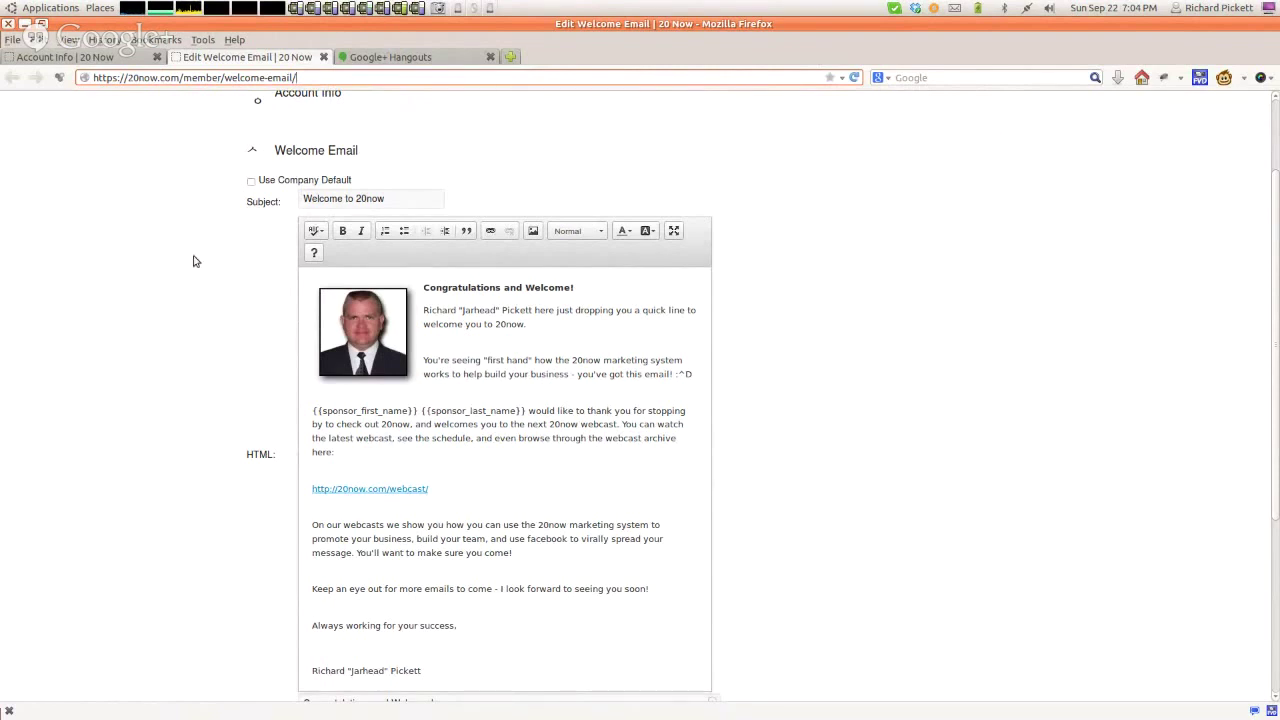
left_click(252, 182)
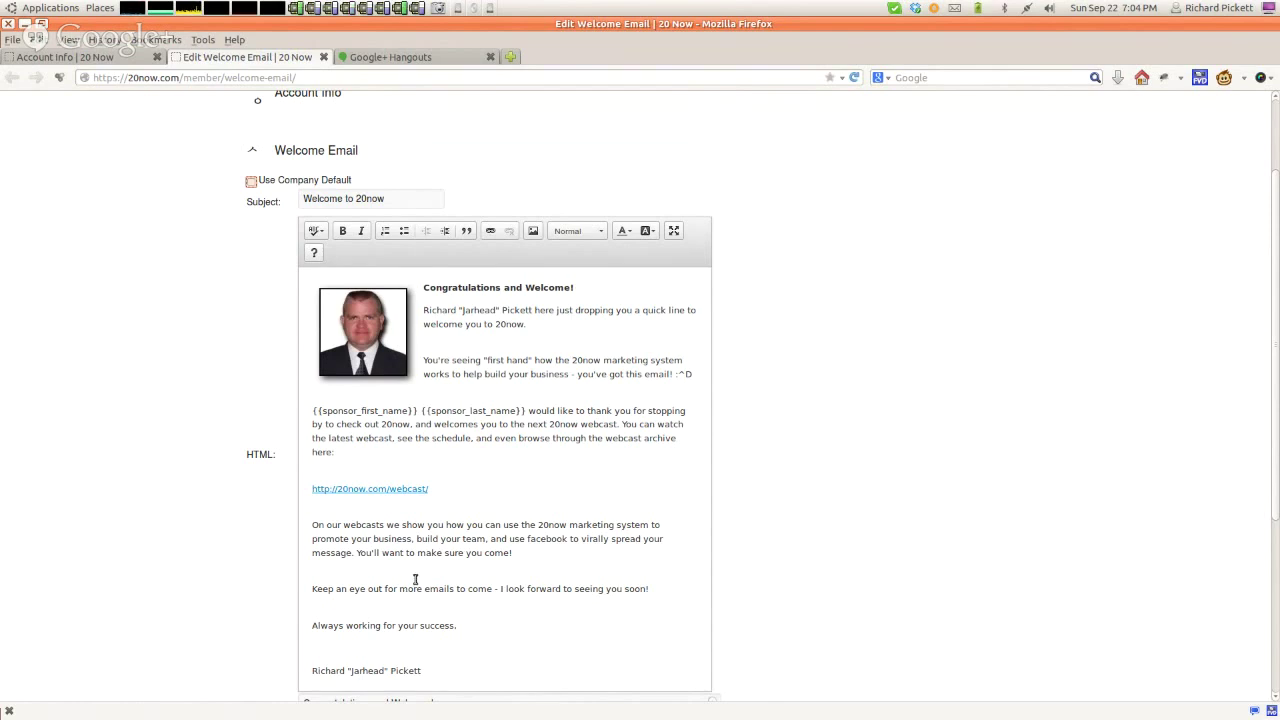
scroll(415, 579, "down", 1)
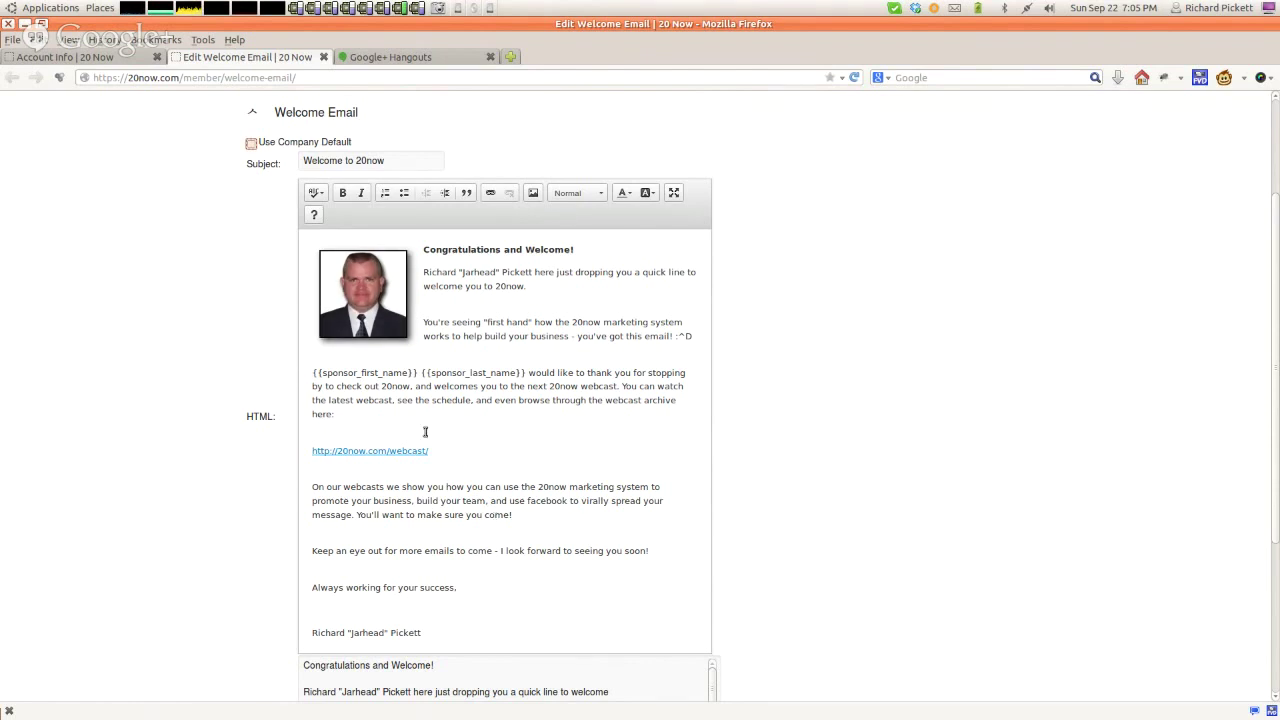
Step: Open the portrait photo's image properties and inspect its URL, alternative text, width, height and alignment options
left_click(376, 298)
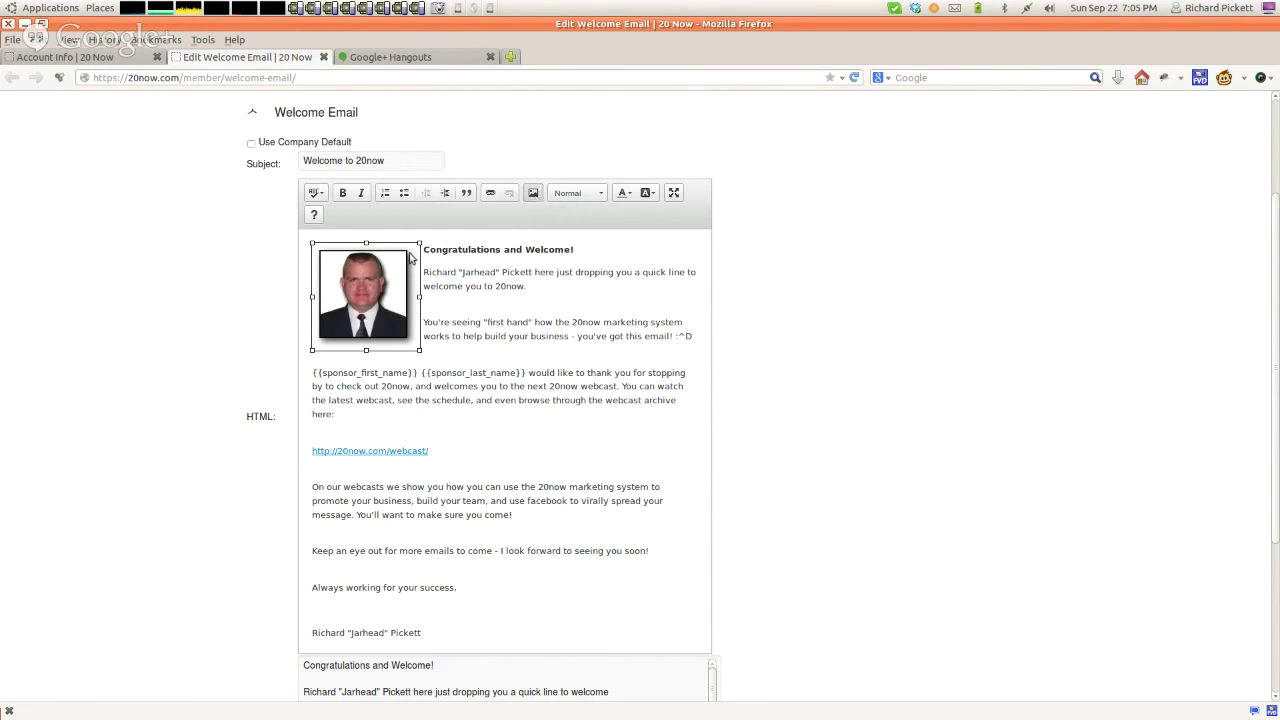
left_click(533, 194)
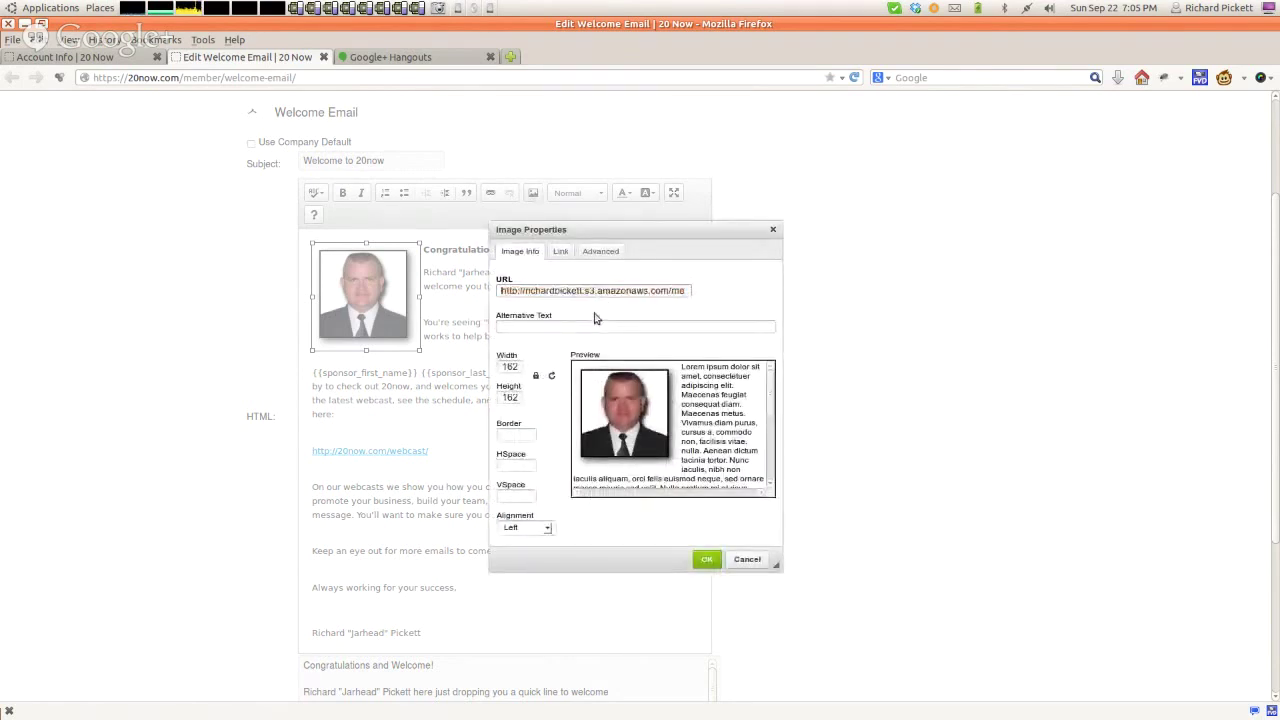
left_click(526, 291)
left_click_drag(526, 291, 696, 290)
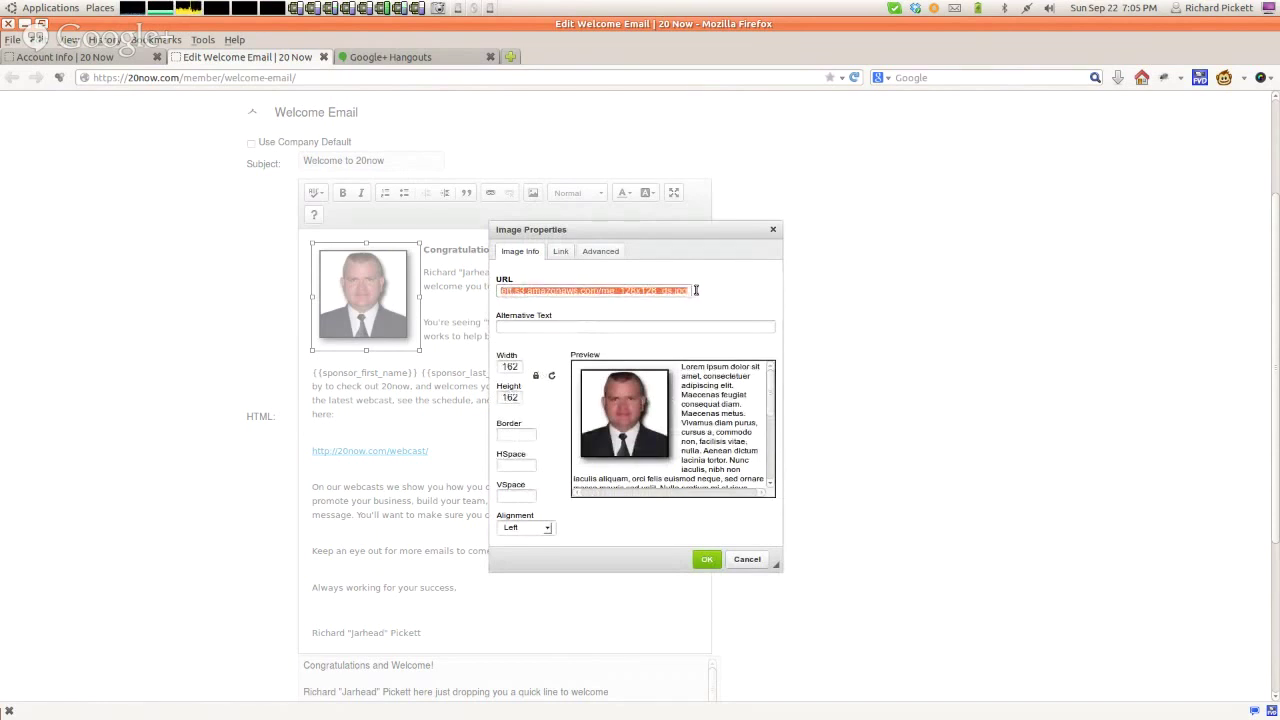
left_click(649, 326)
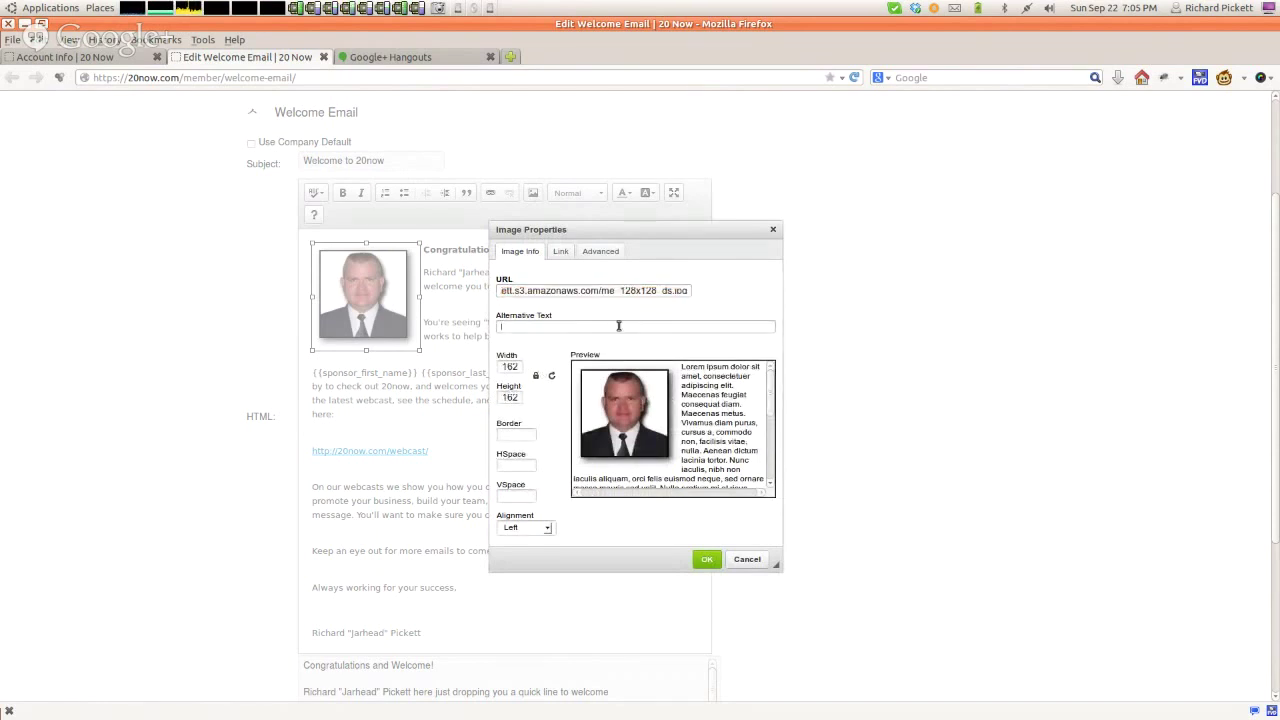
double_click(506, 366)
double_click(508, 397)
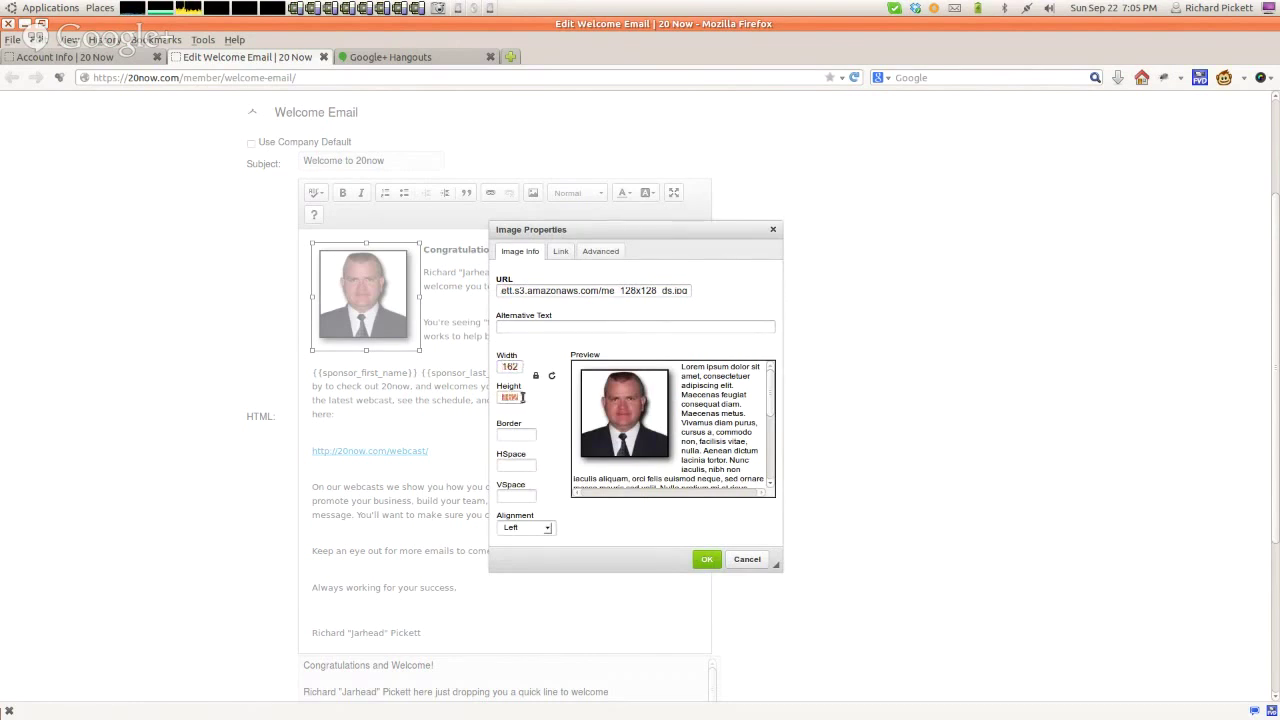
left_click(547, 528)
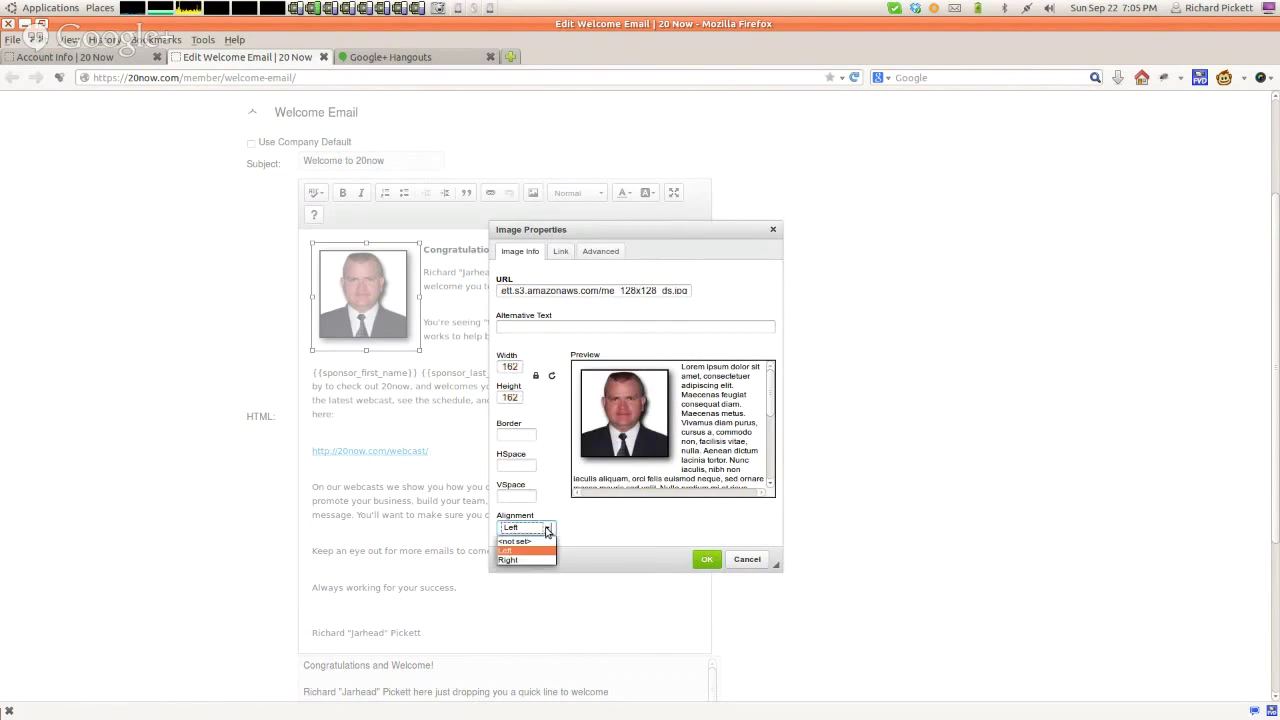
left_click(620, 528)
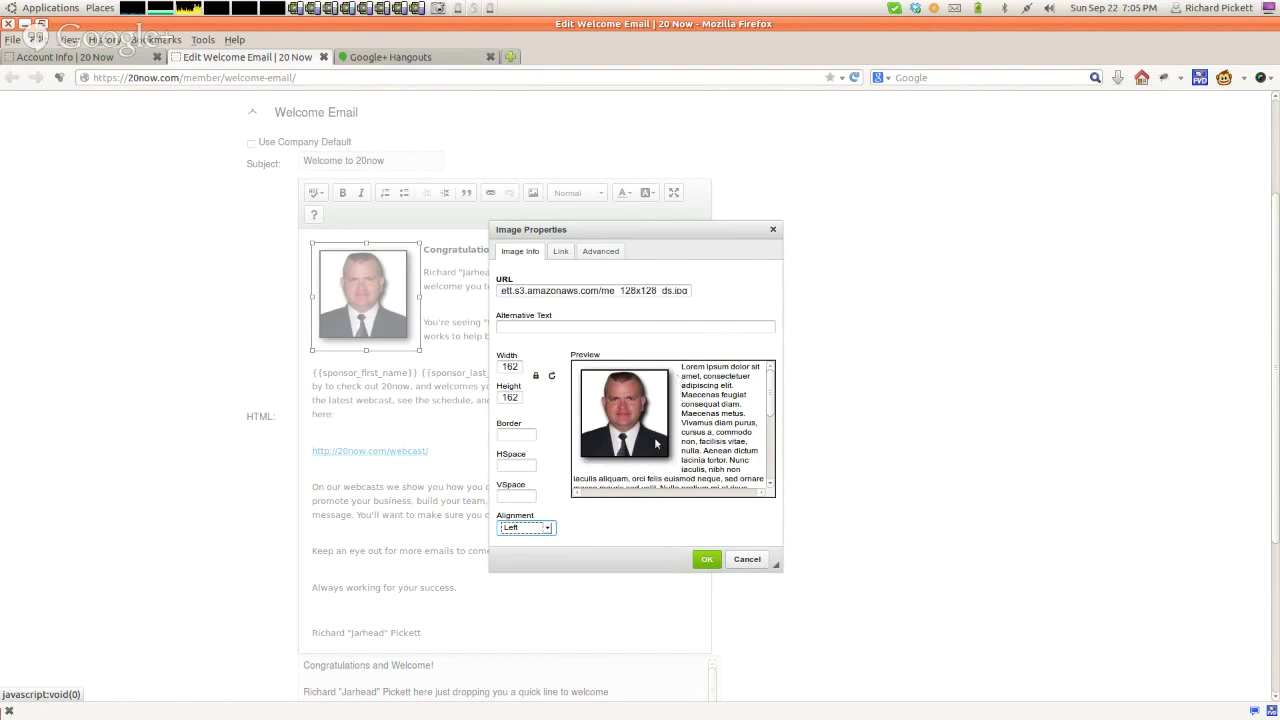
Step: Try horizontal spacing values of 10 and 20 around the portrait photo and clear the spacing again
left_click(507, 463)
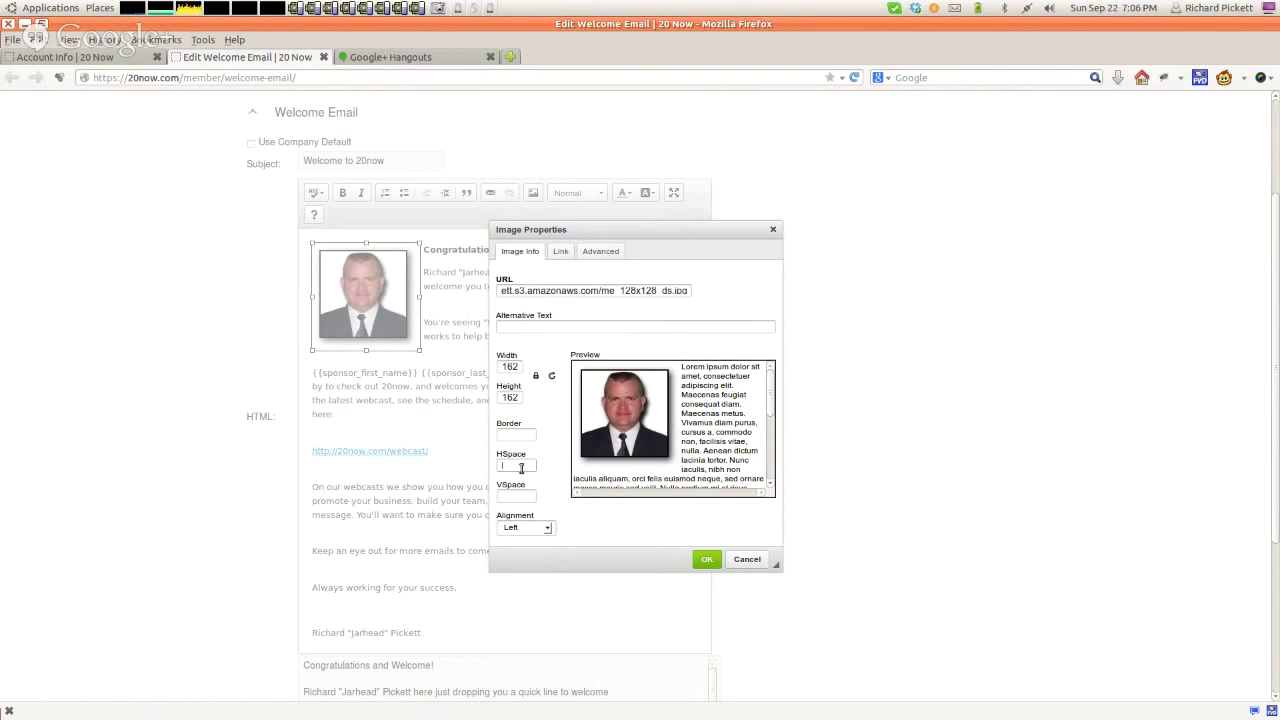
type("10")
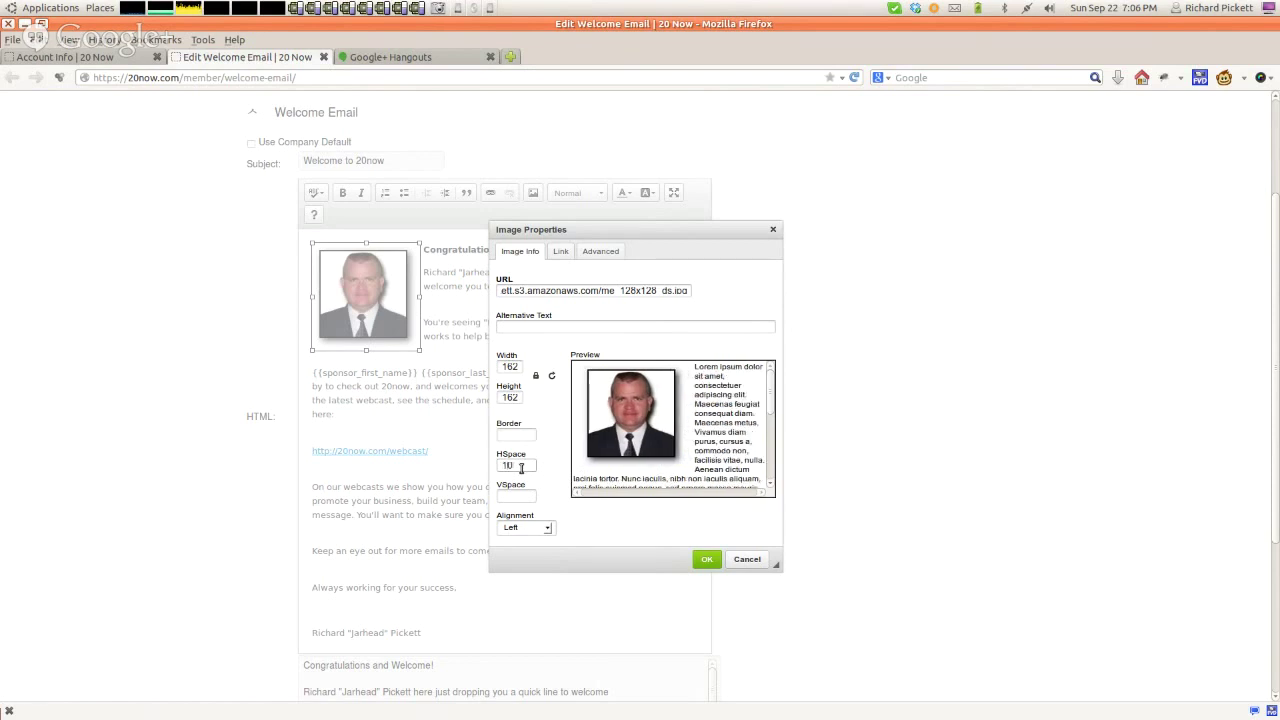
type("20")
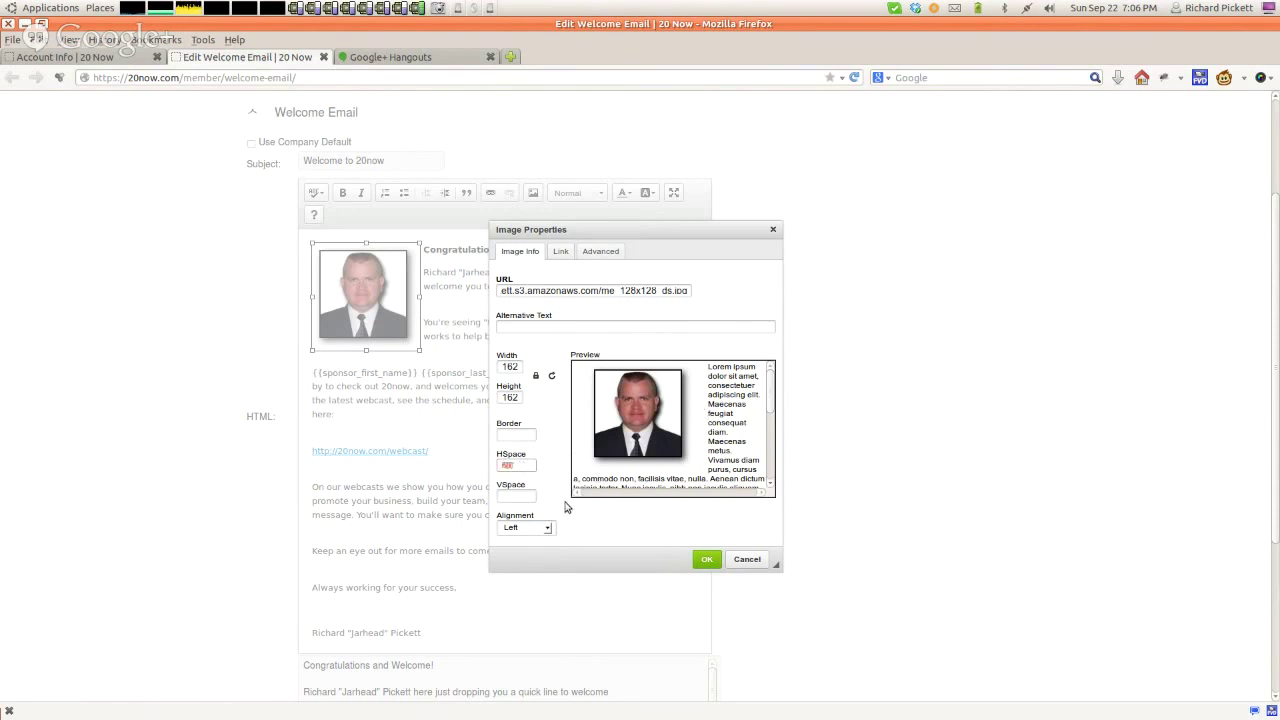
key("BackSpace")
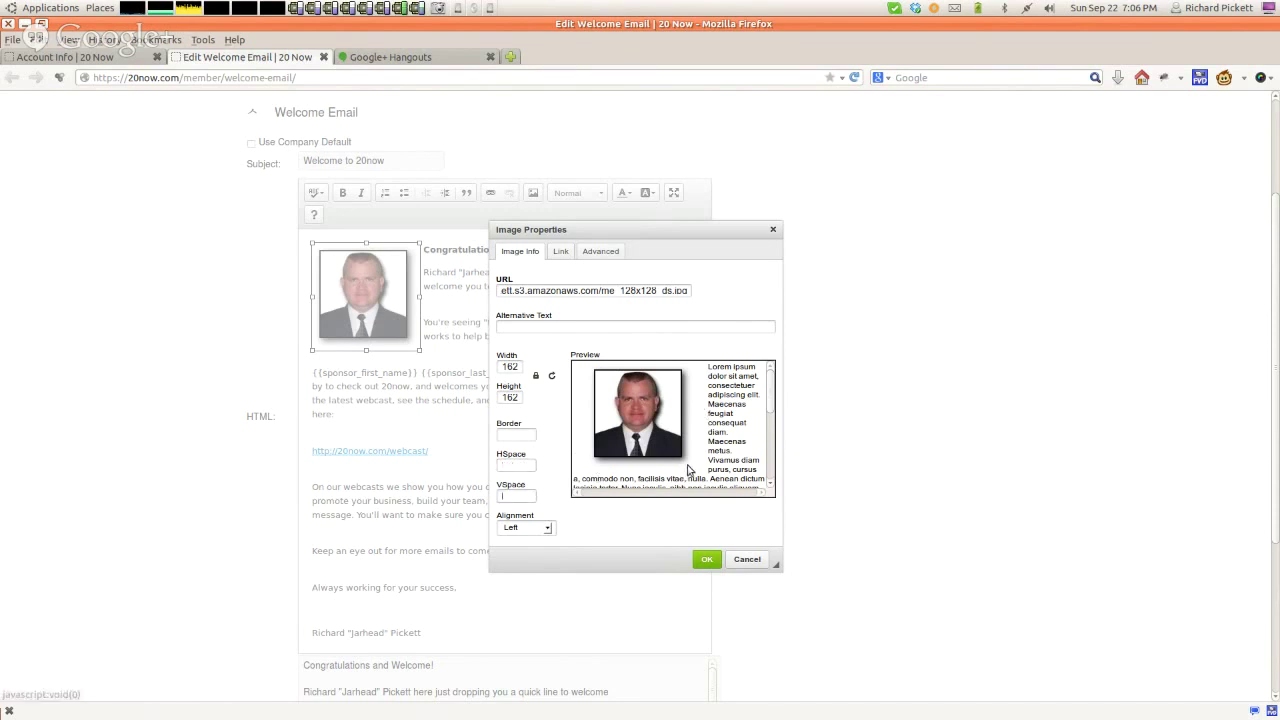
type("0")
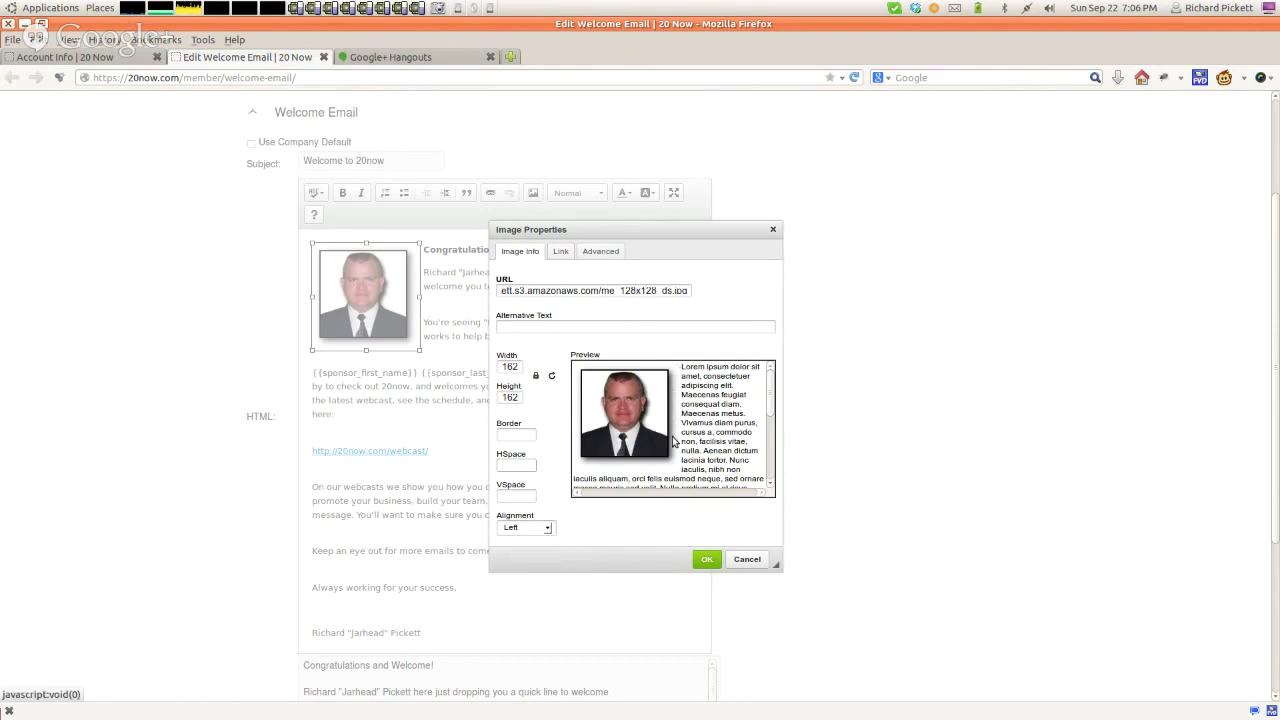
left_click(505, 464)
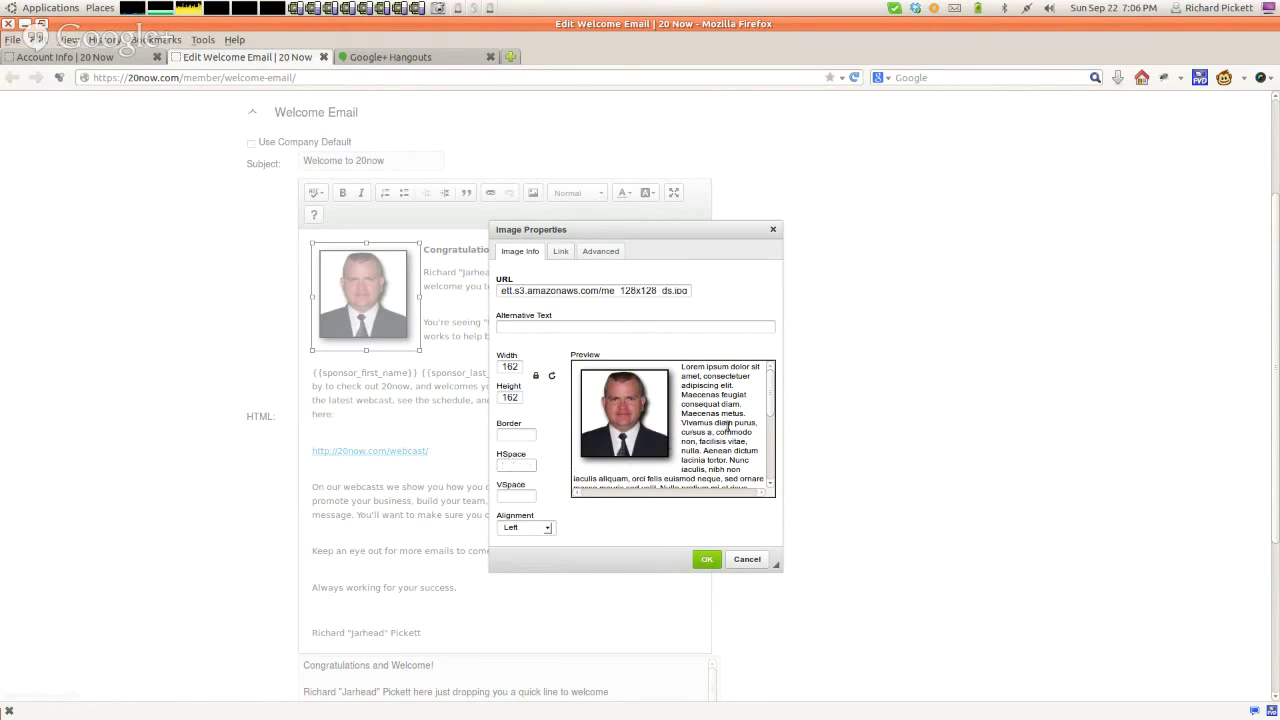
Step: Try a vertical spacing of 20 on the portrait photo, check the preview, and reset the spacing to 0
left_click(510, 495)
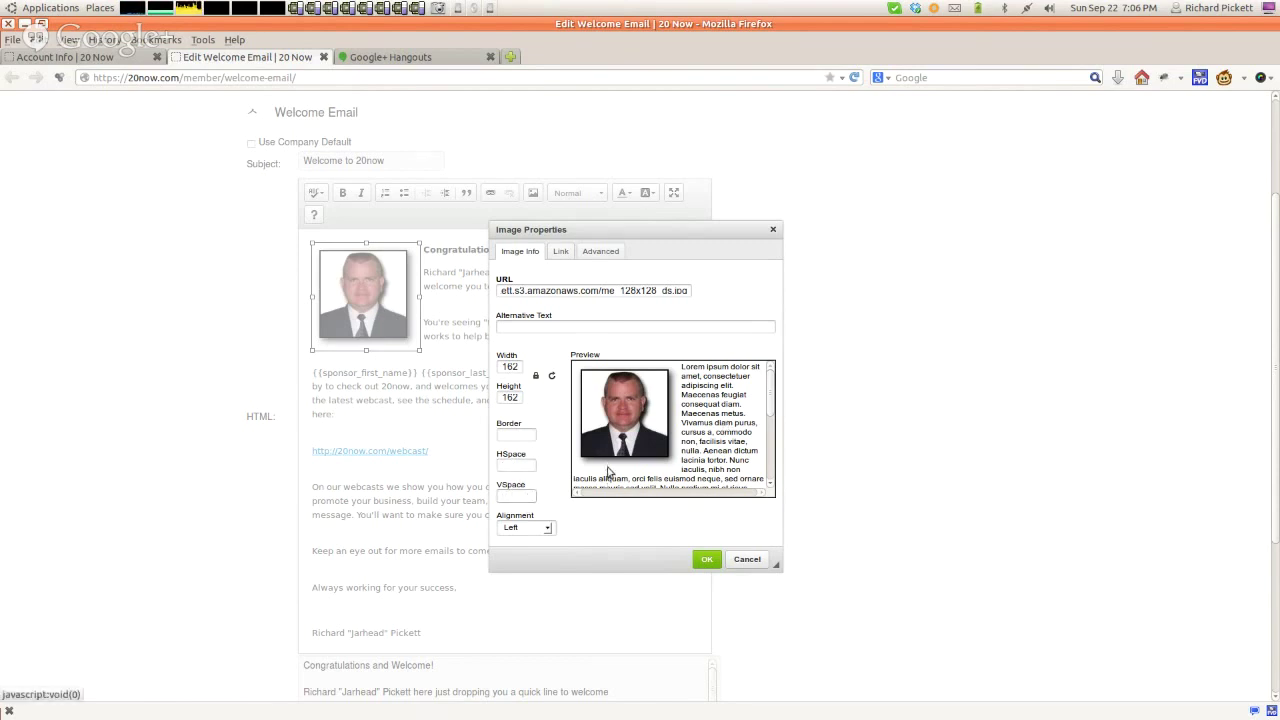
type("20")
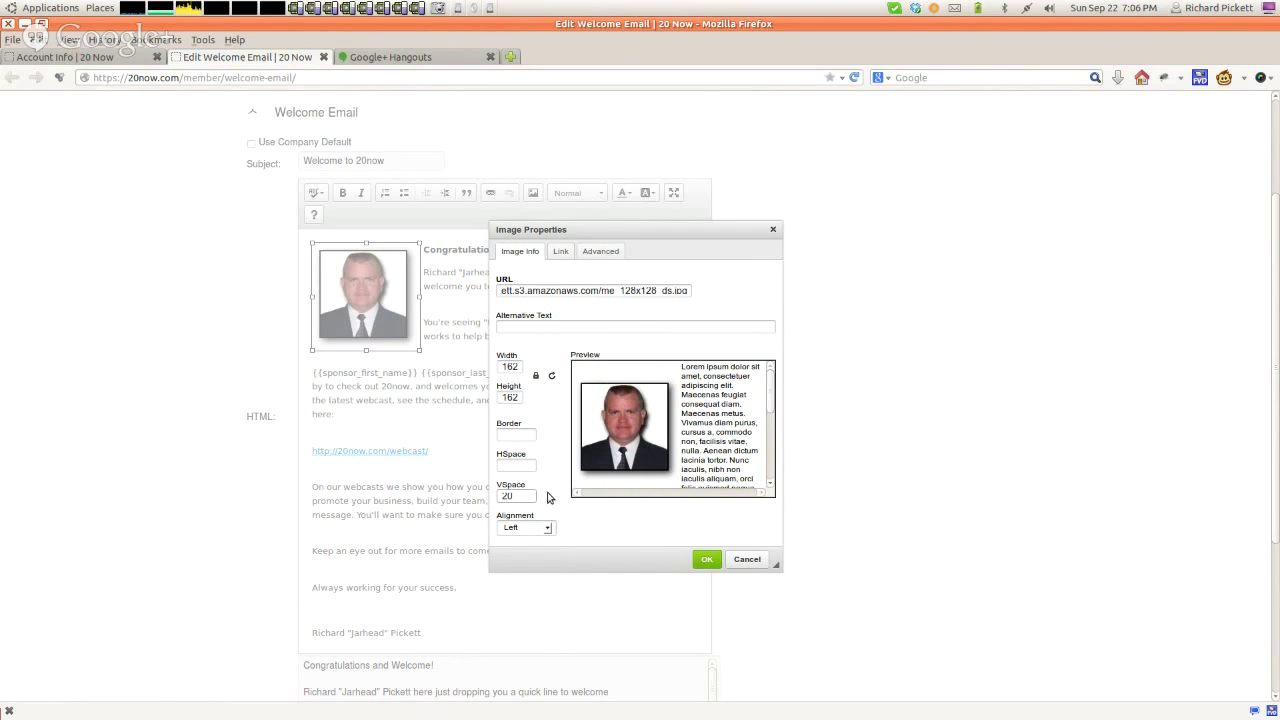
scroll(674, 461, "down", 2)
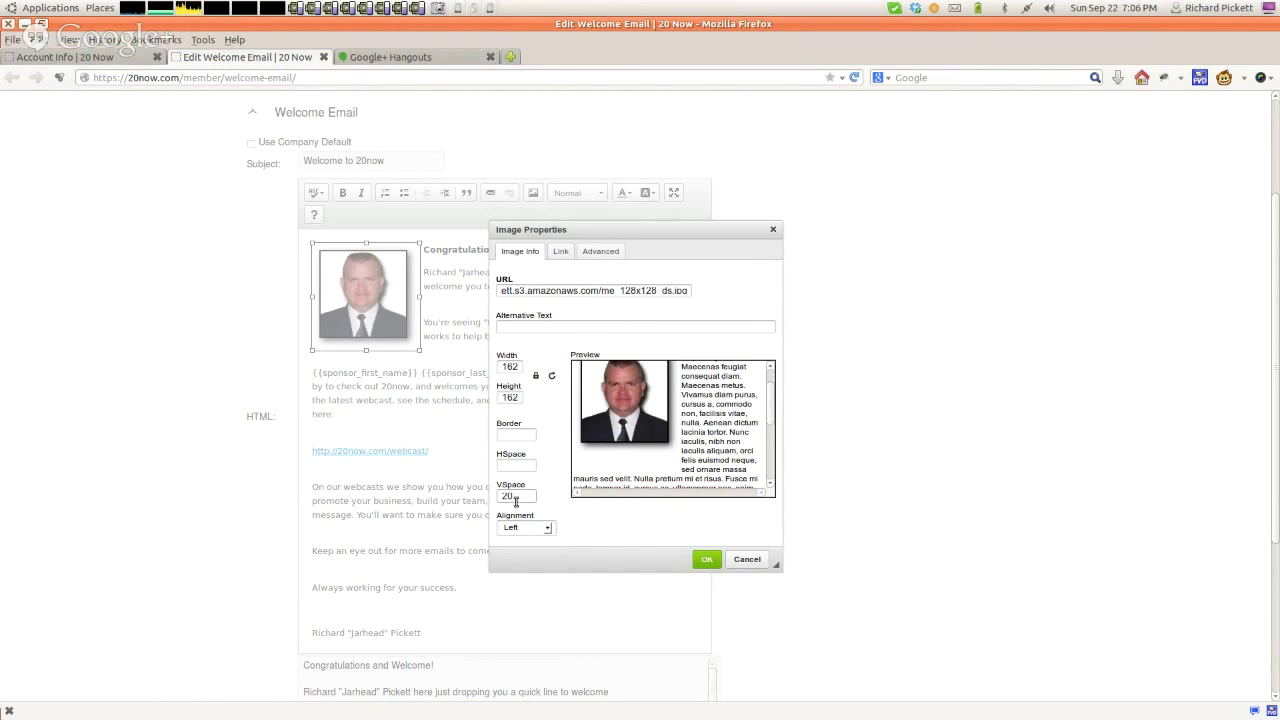
key("BackSpace")
key("BackSpace")
type("0")
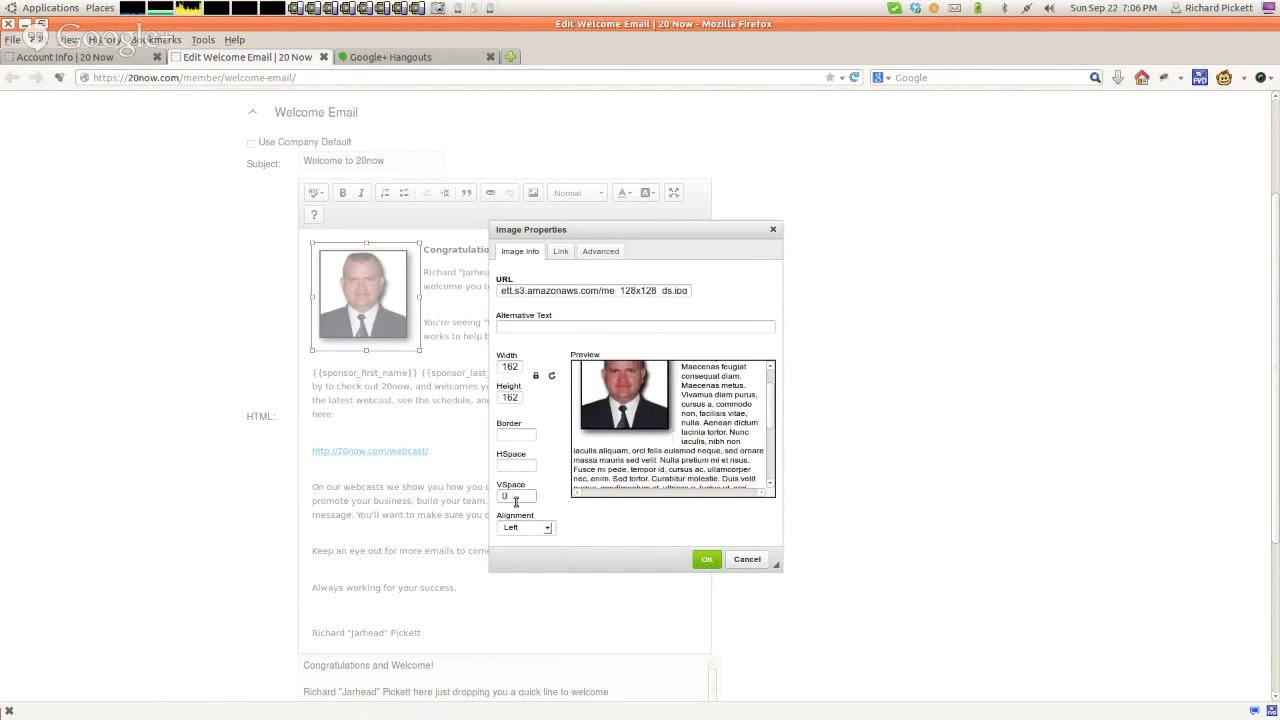
scroll(672, 478, "up", 2)
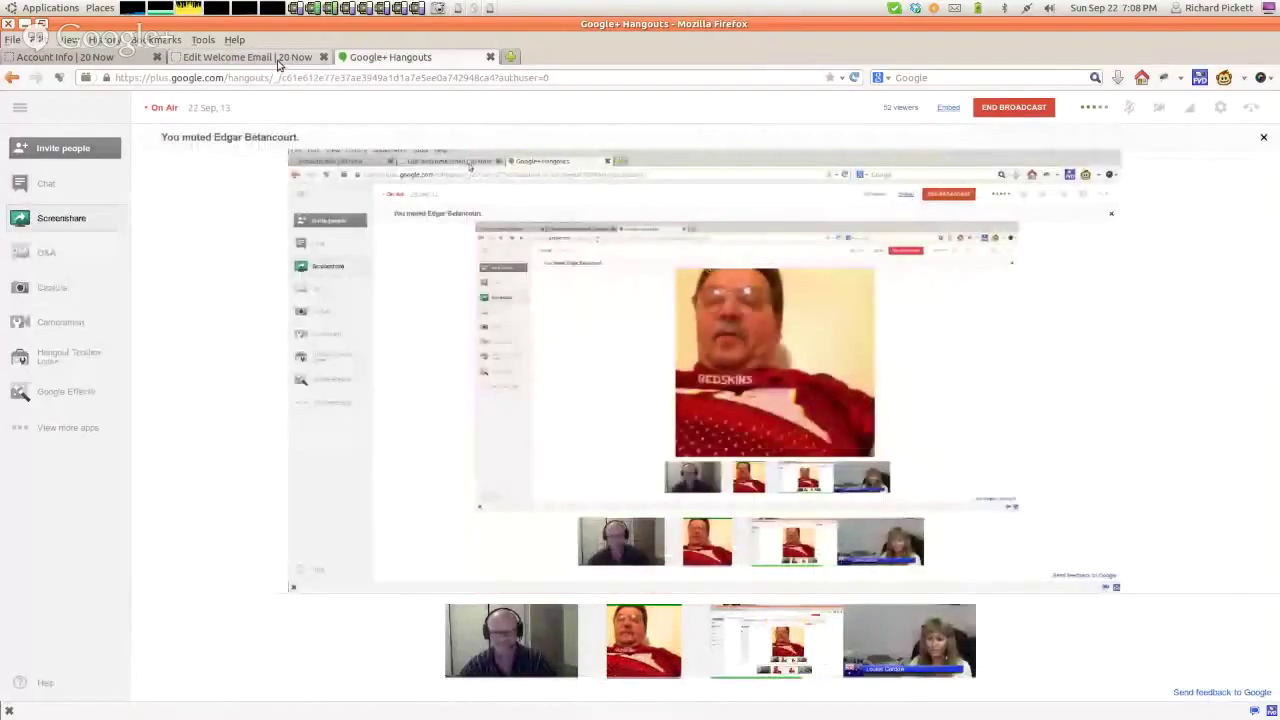
Step: Return to the Edit Welcome Email page and preview the photo's alignment as not set and Right, ending on Left
left_click(279, 62)
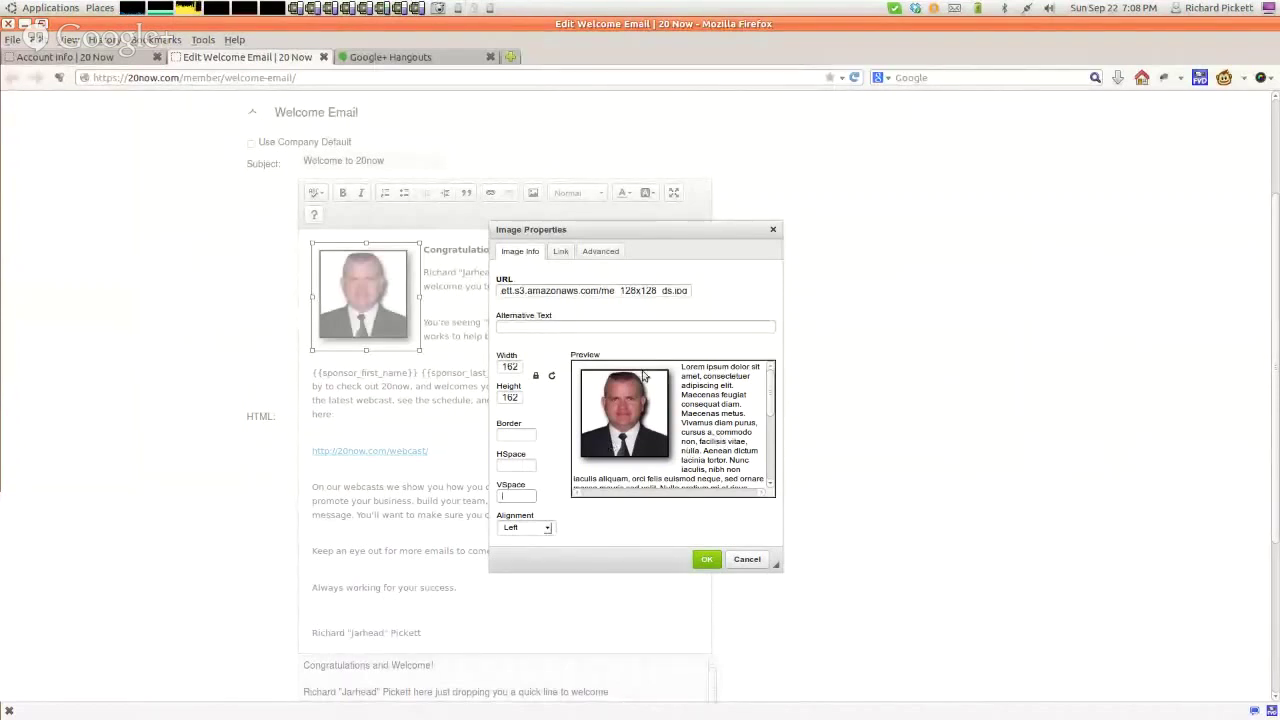
left_click(547, 529)
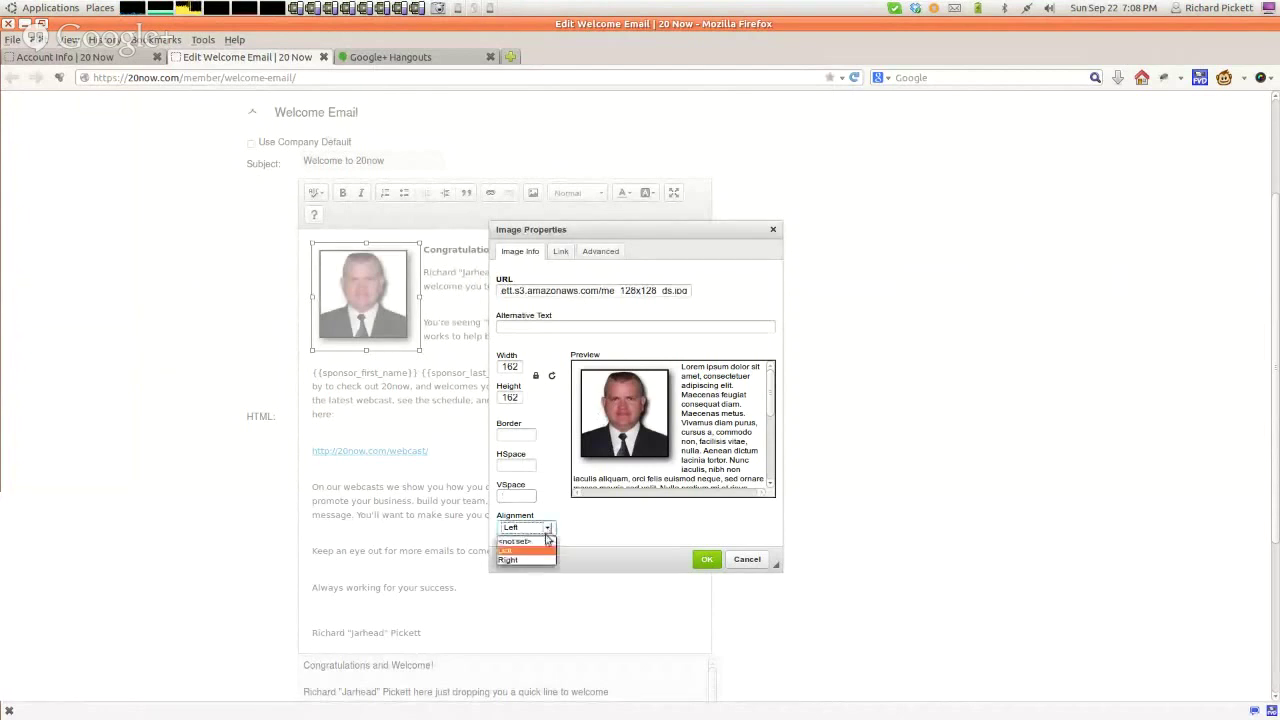
left_click(540, 543)
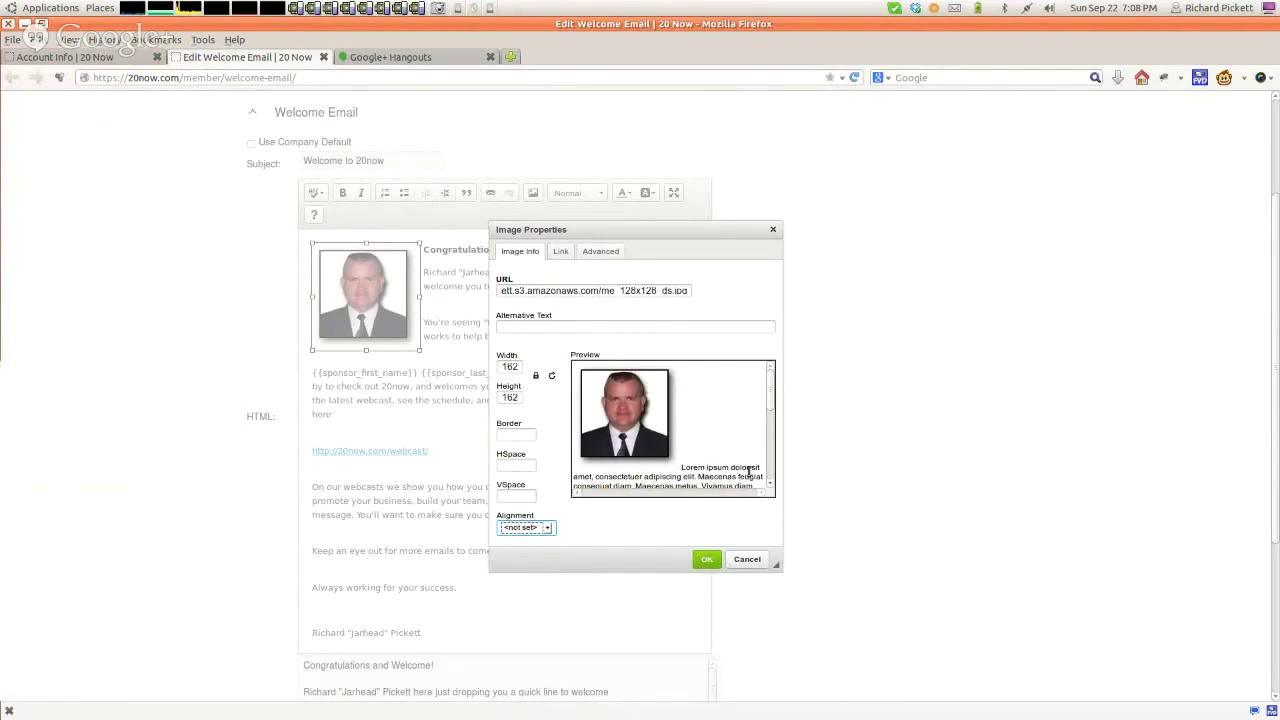
left_click(532, 529)
left_click(528, 557)
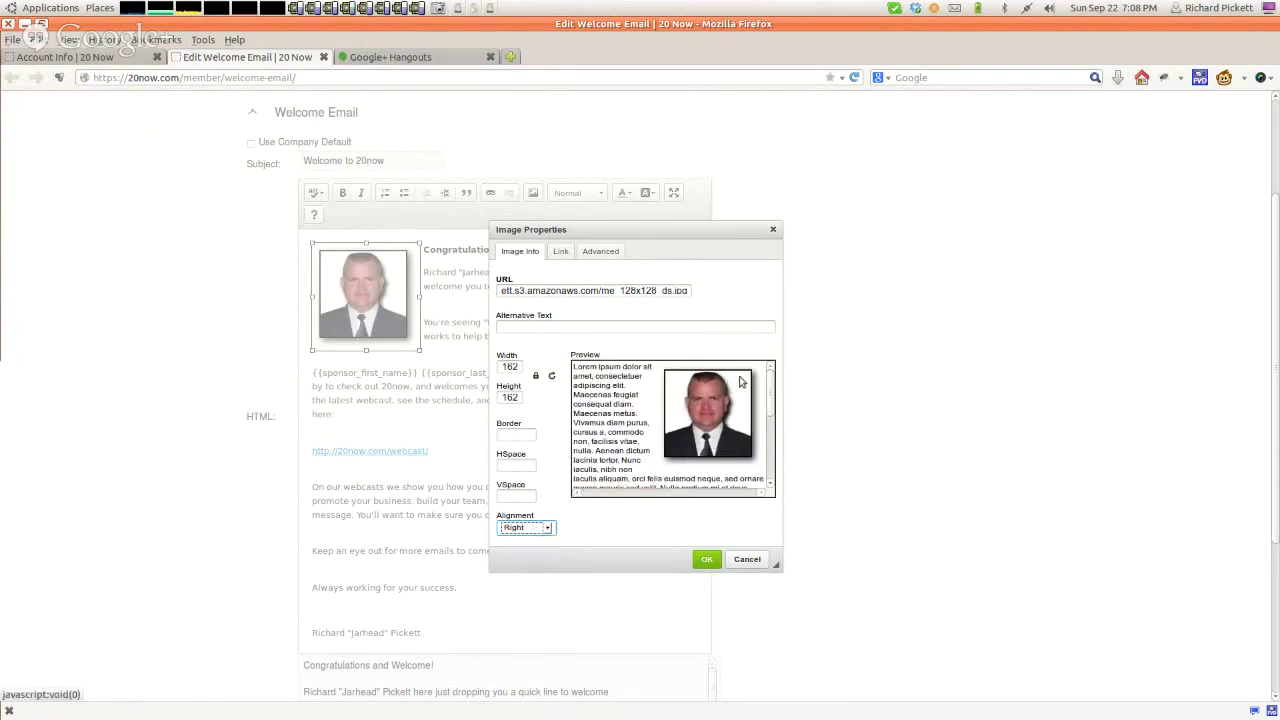
left_click(547, 530)
left_click(533, 550)
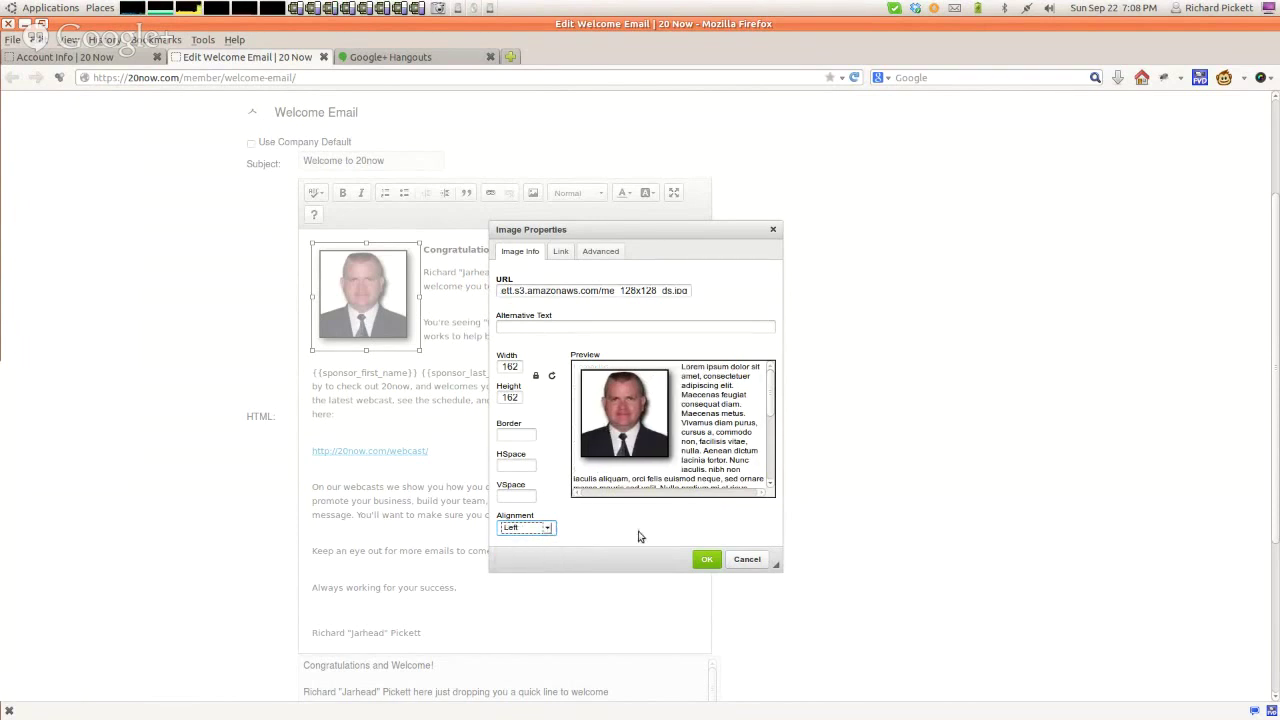
Step: Examine the portrait photo's link settings, including the URL and target, and return to the general image information
scroll(545, 466, "up", 3)
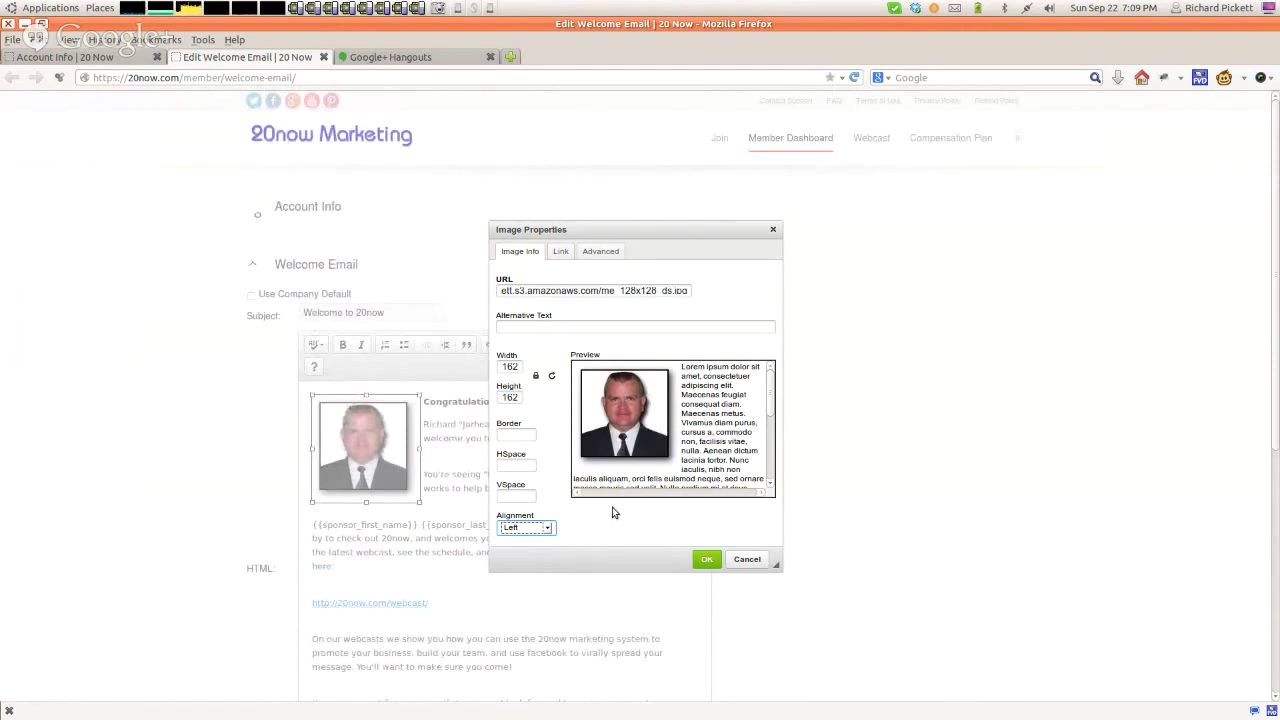
scroll(466, 448, "down", 1)
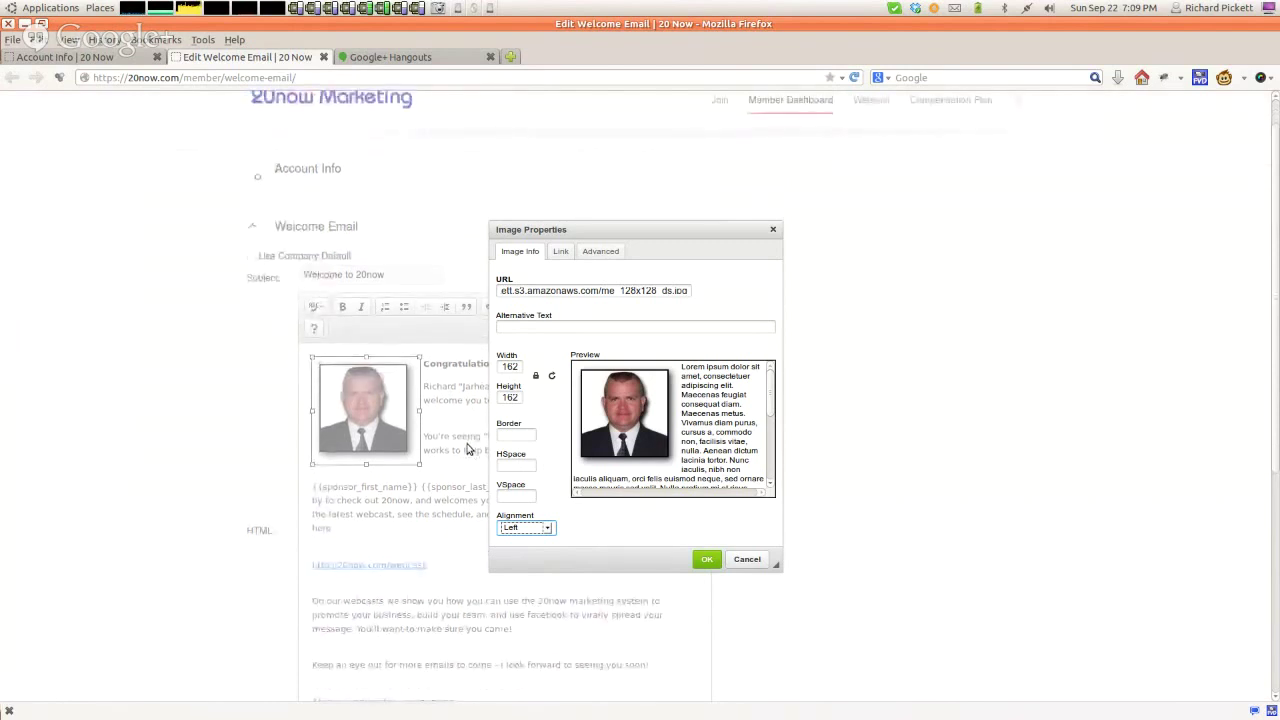
left_click(560, 251)
left_click(533, 290)
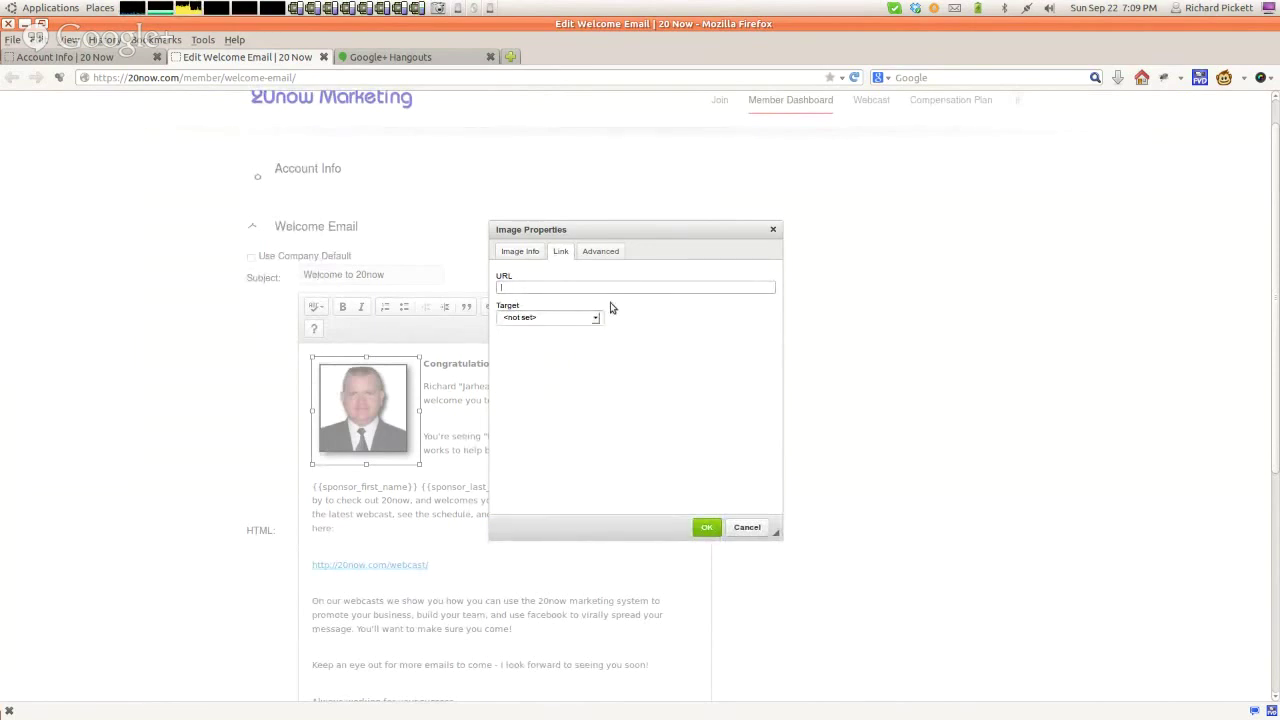
left_click(527, 253)
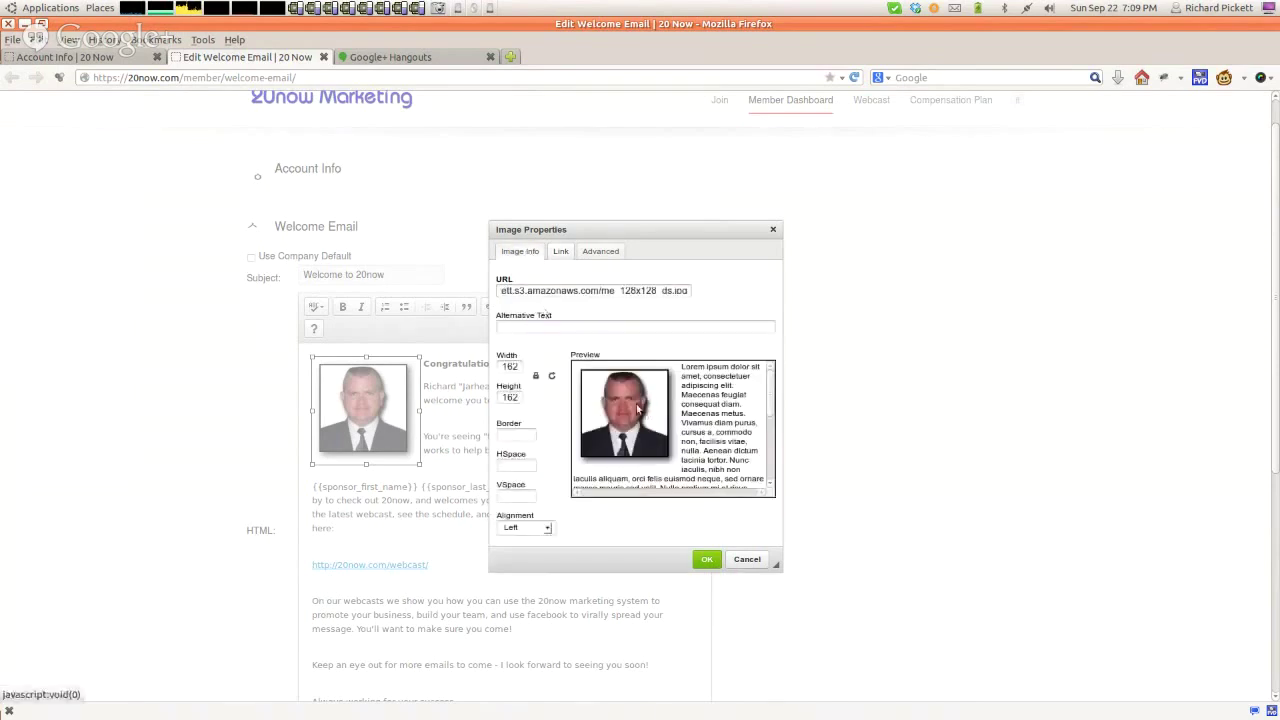
left_click(561, 251)
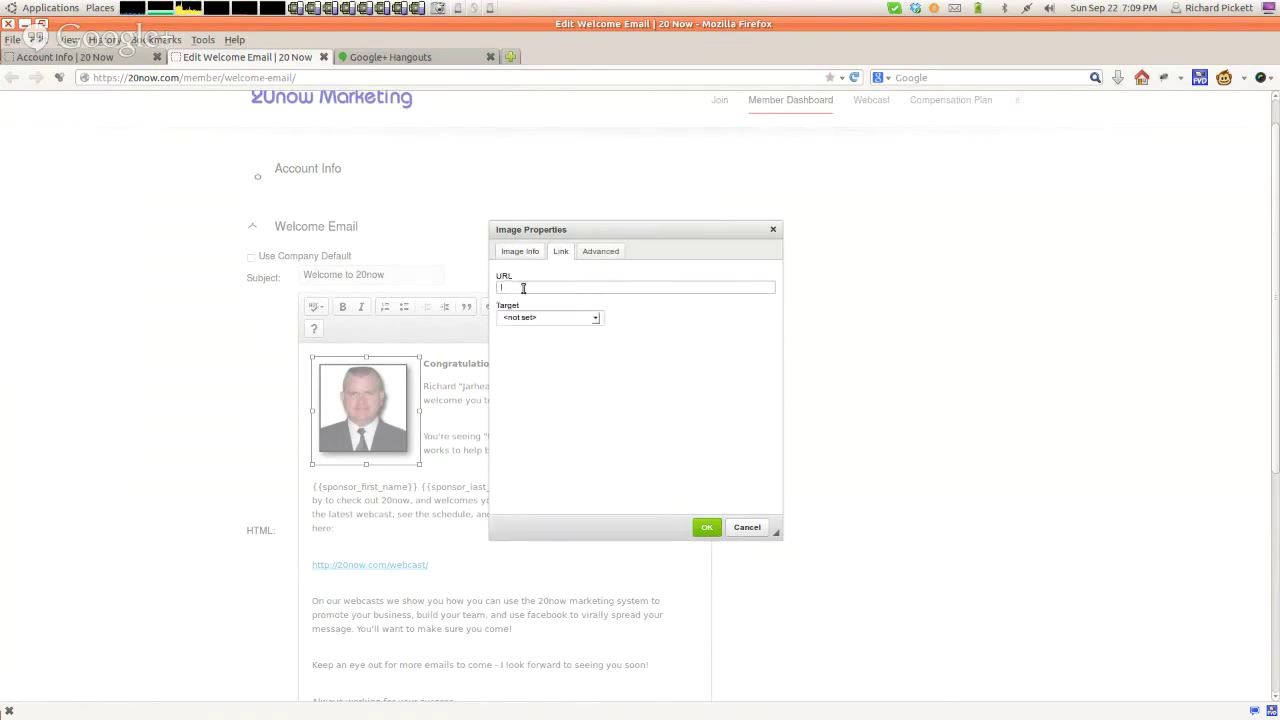
left_click(532, 256)
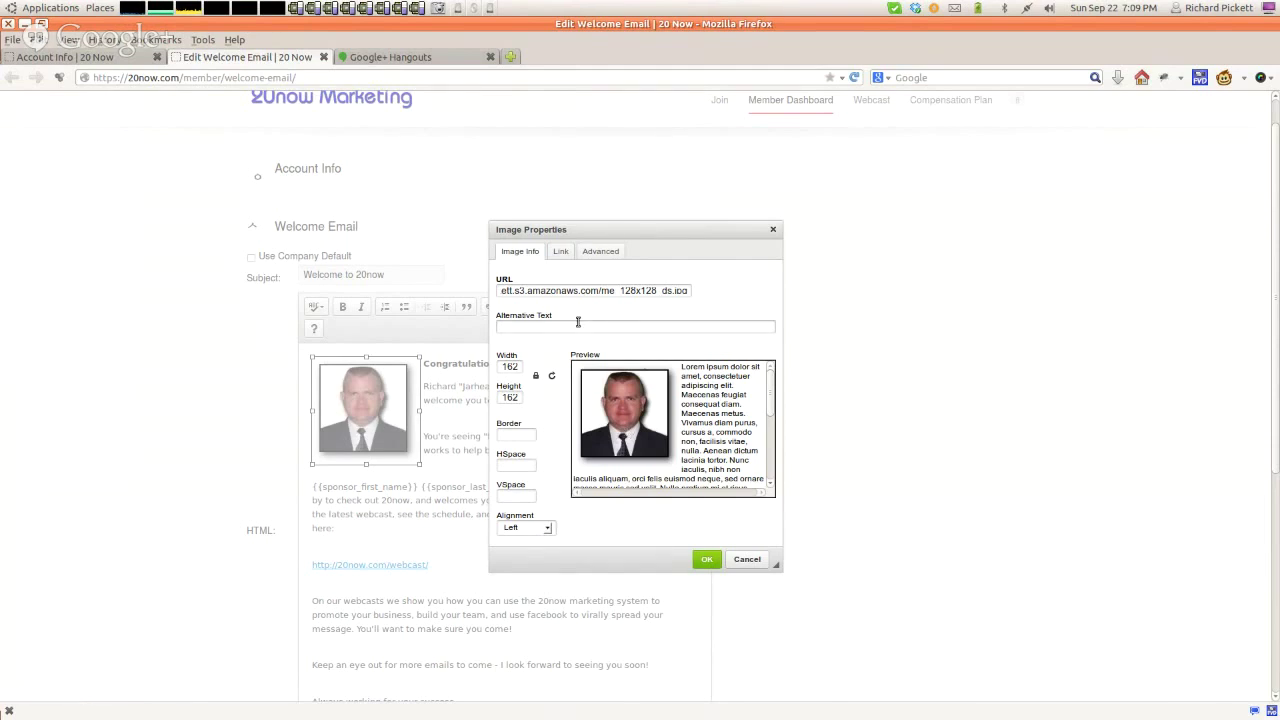
Step: Inspect the portrait photo's width setting and select its entire source URL
double_click(510, 366)
left_click(549, 443)
left_click(563, 291)
key("ctrl+a")
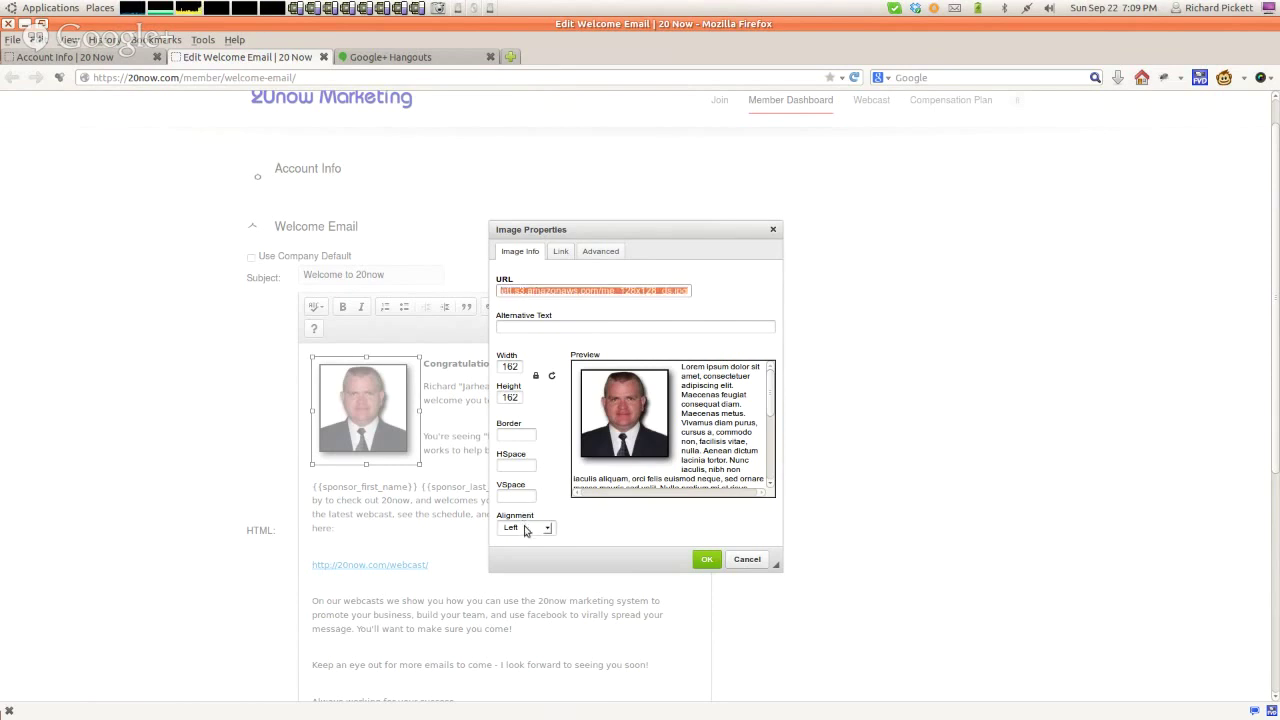
Step: Close the portrait photo's image properties without keeping the changes and return to the welcome message
left_click(748, 559)
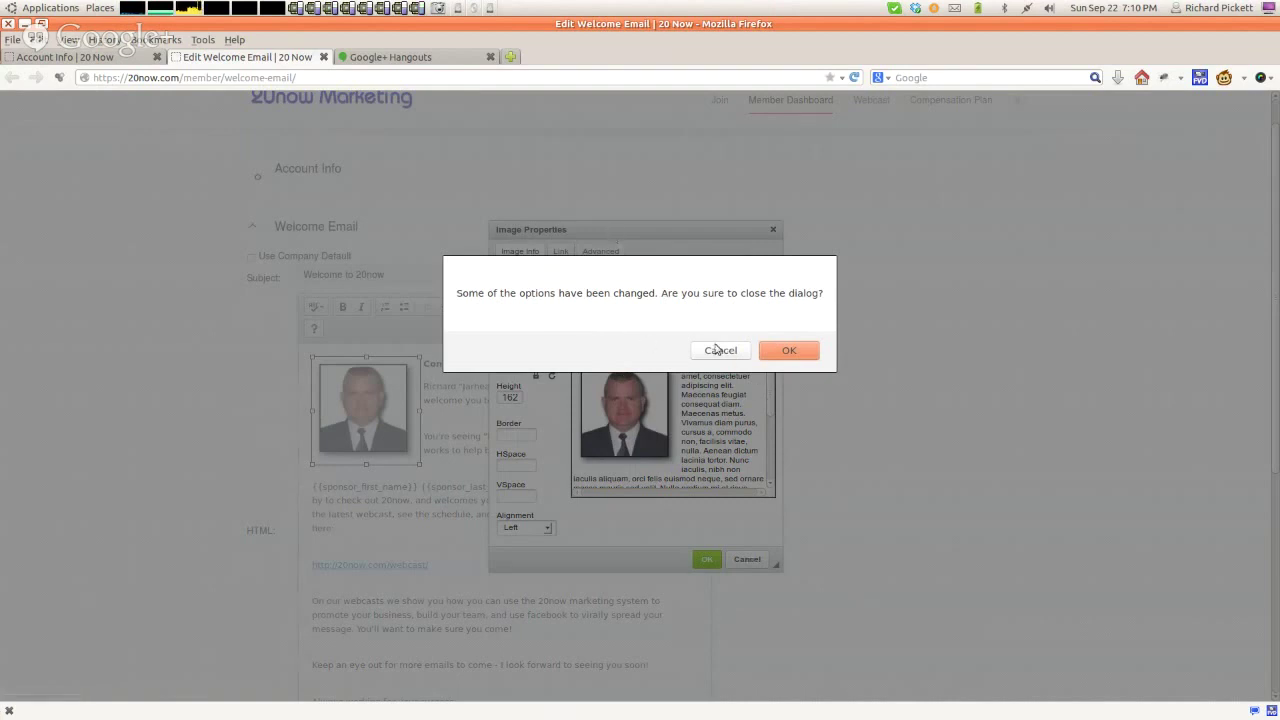
left_click(783, 354)
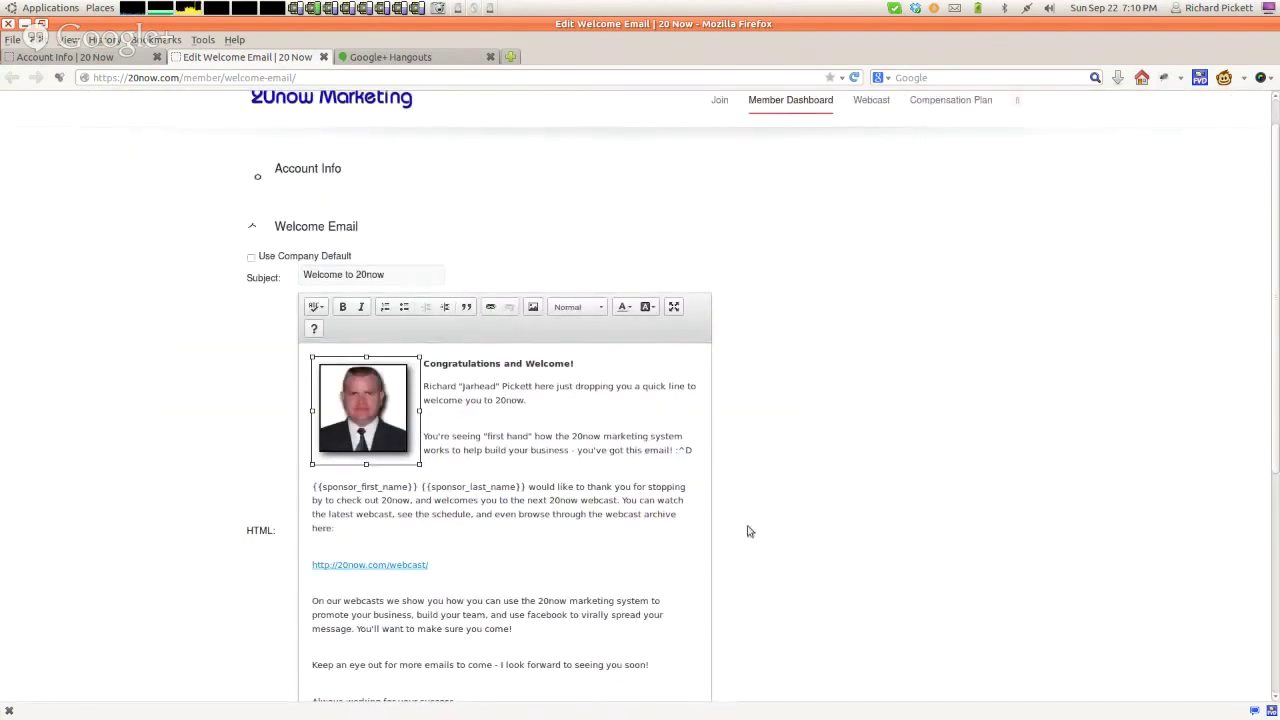
scroll(750, 531, "down", 2)
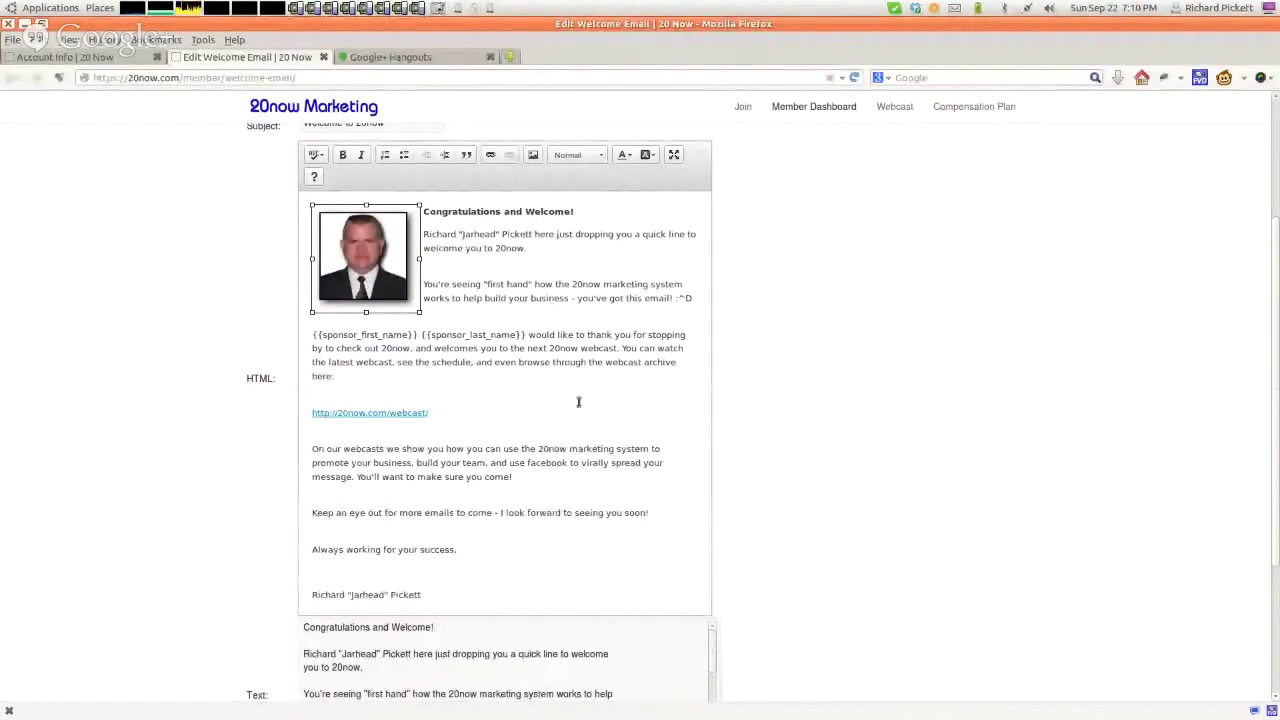
scroll(578, 402, "up", 1)
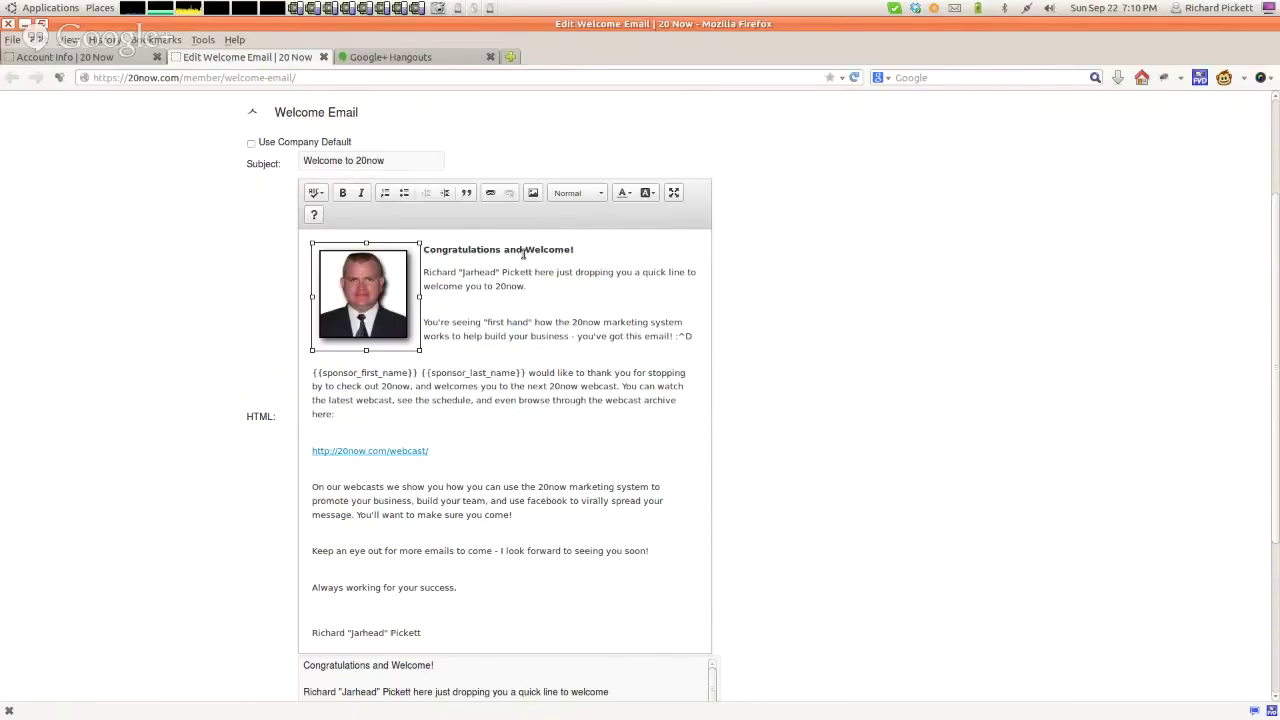
Step: Try toggling bold and italic on the "Congratulations and Welcome!" heading, restoring its original bold, non-italic formatting
left_click(540, 252)
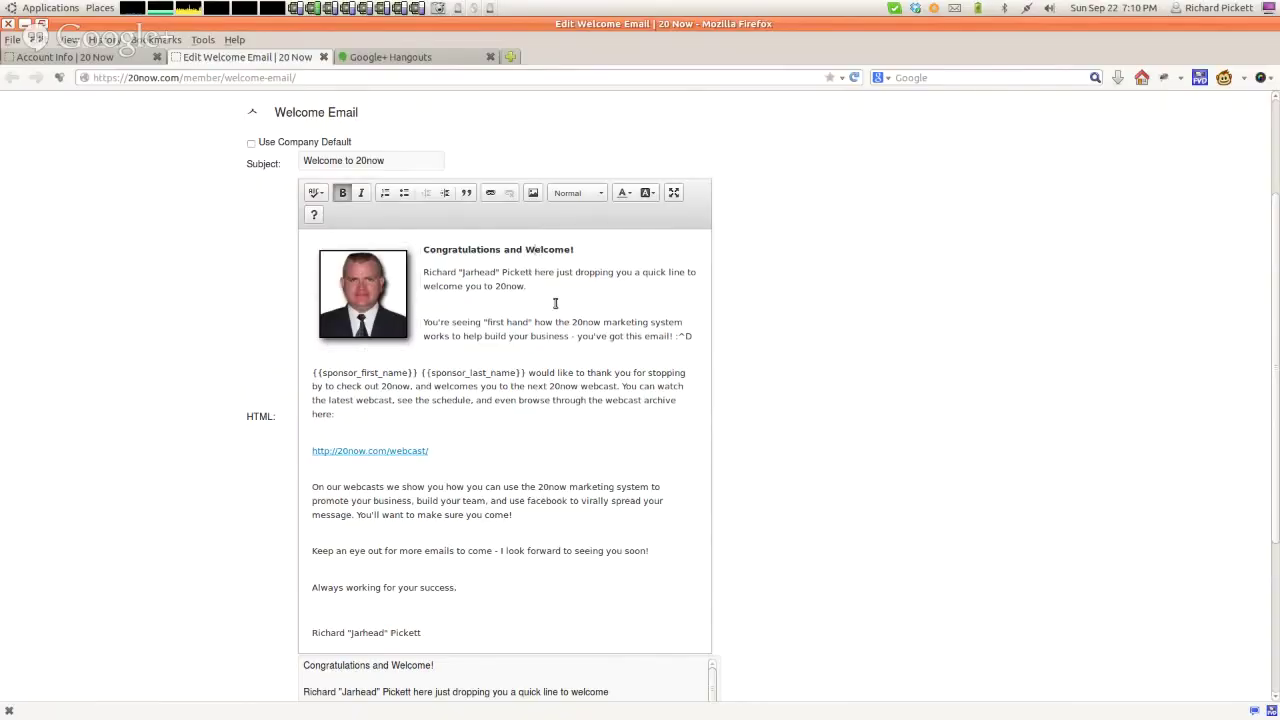
left_click(533, 390)
left_click_drag(582, 249, 422, 249)
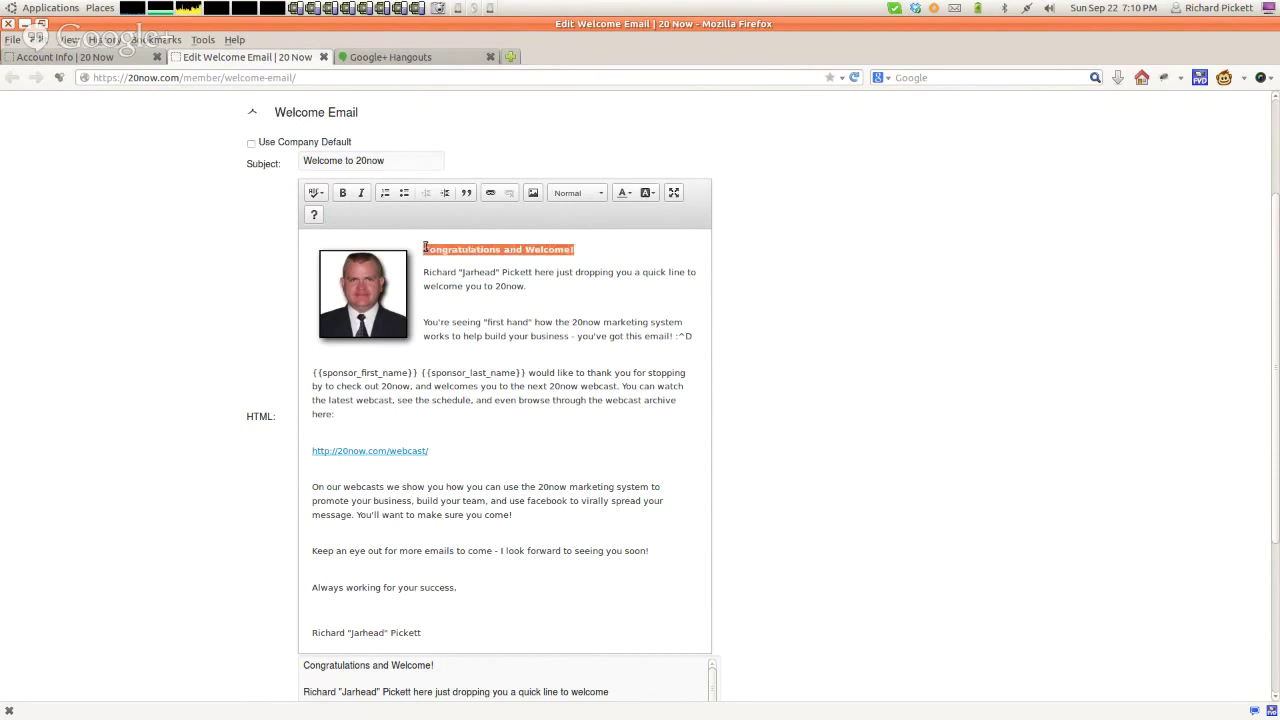
left_click(342, 197)
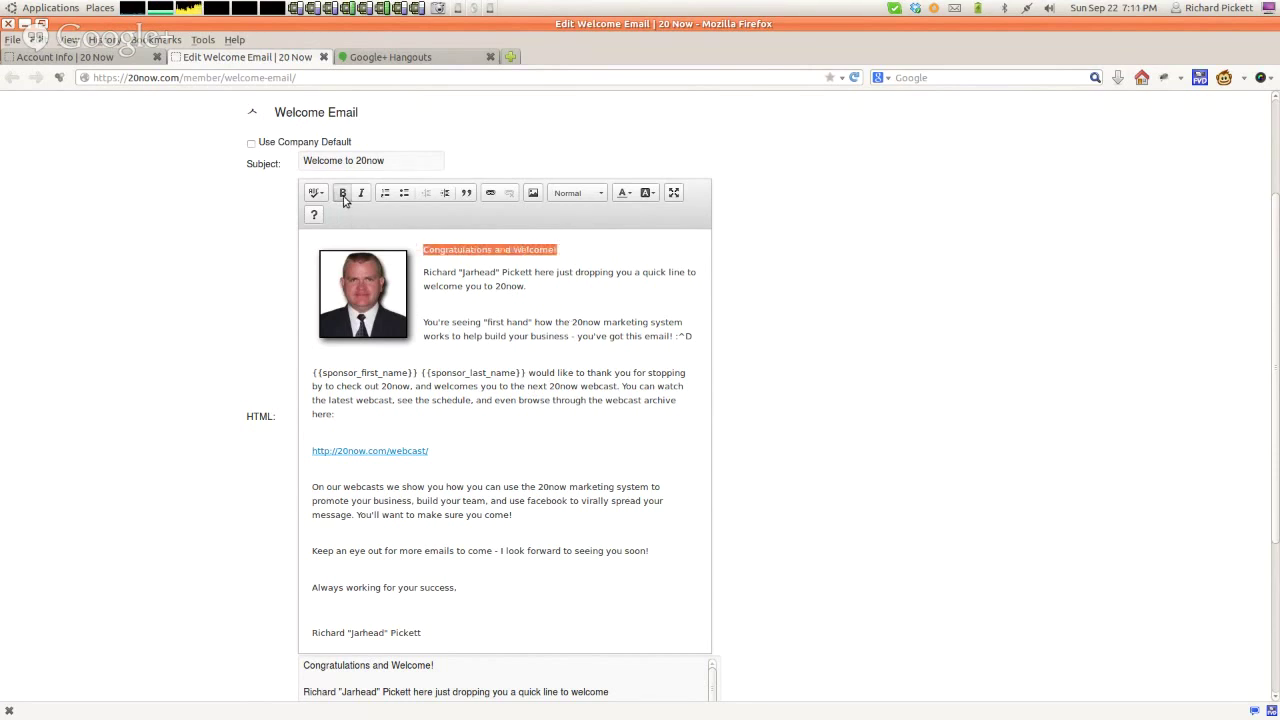
left_click(340, 198)
left_click(341, 196)
left_click(362, 196)
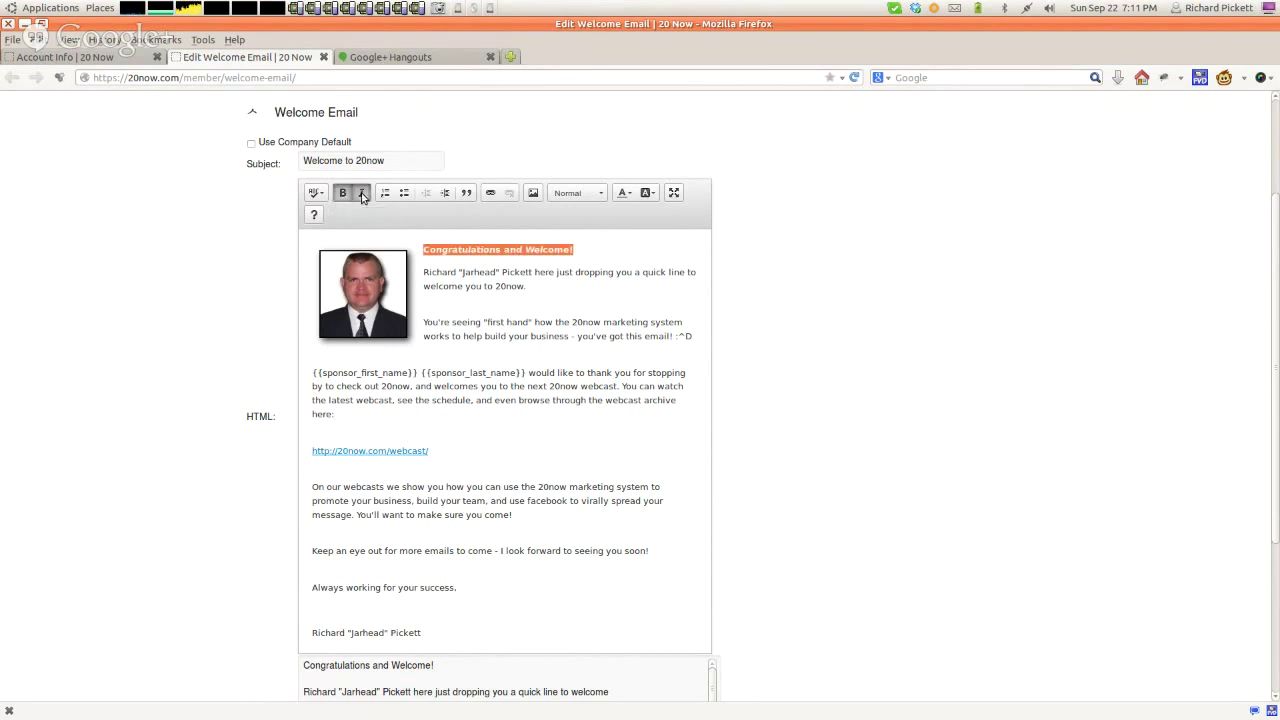
left_click(362, 196)
Step: Insert a numbered list below the webcast link with the items "something", "bullet points" and "another point"
left_click(358, 485)
key("Return")
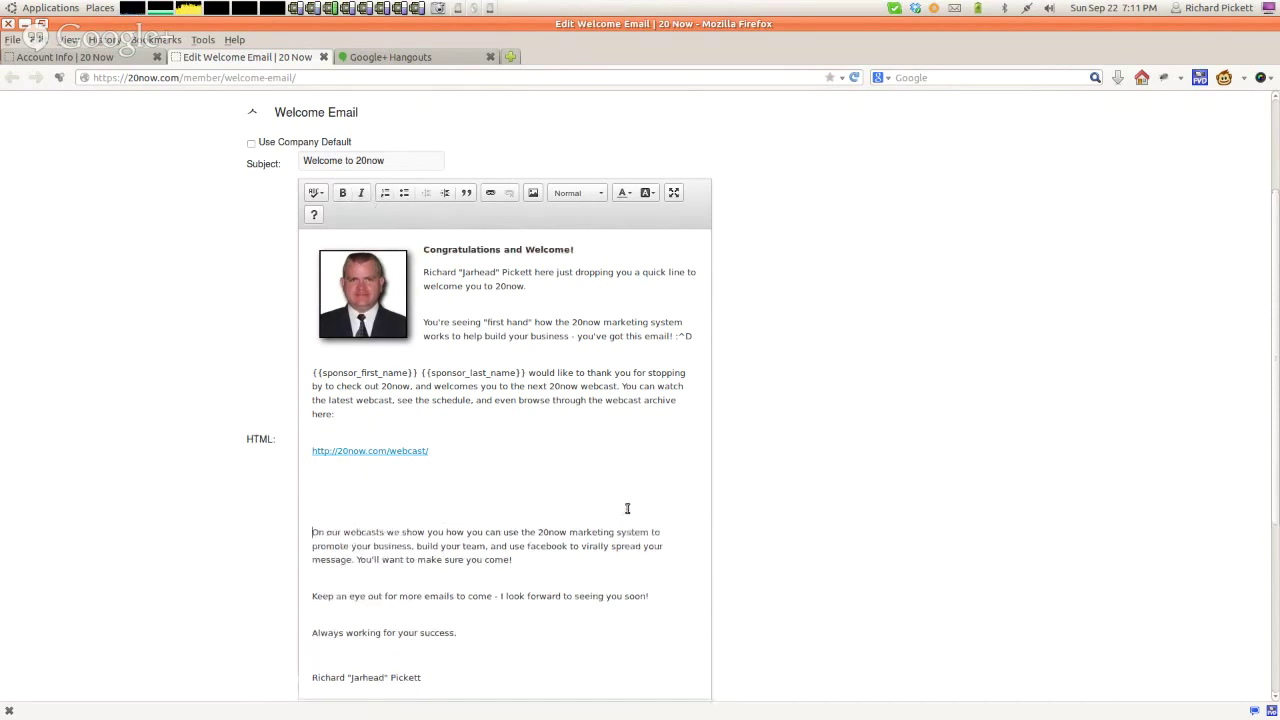
left_click(384, 193)
type("something")
key("Return")
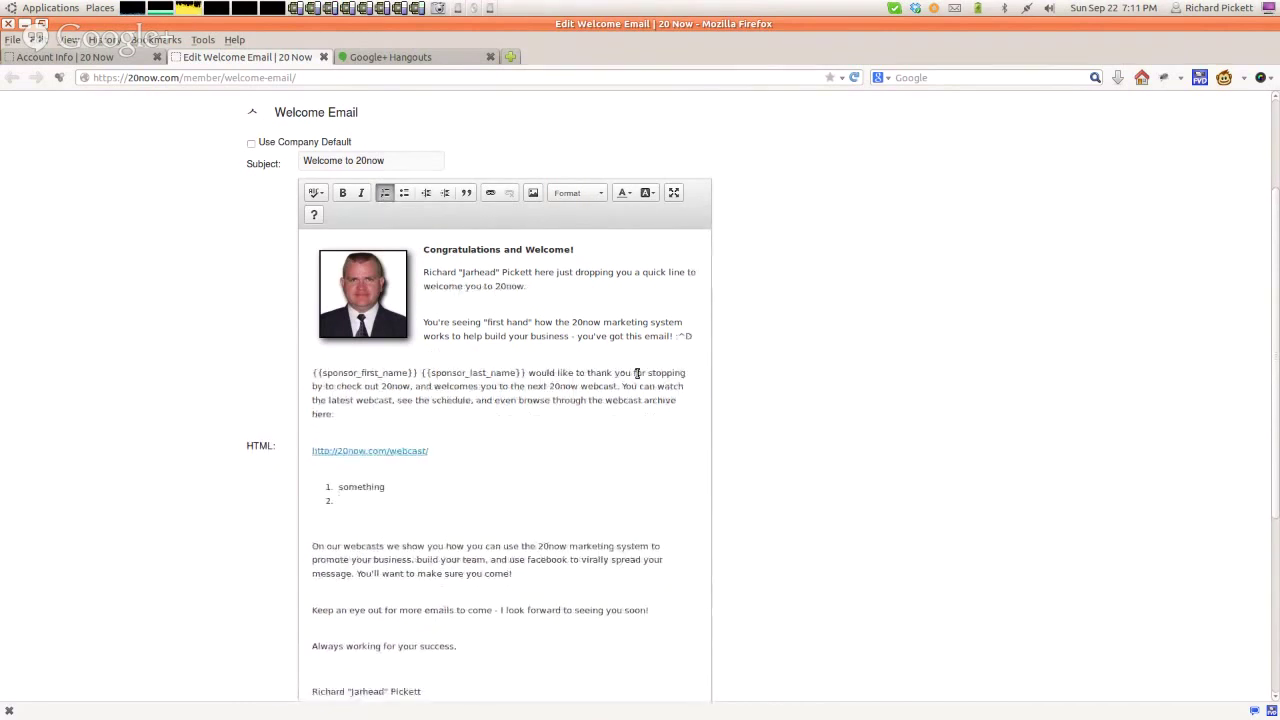
type("bullet points")
key("Return")
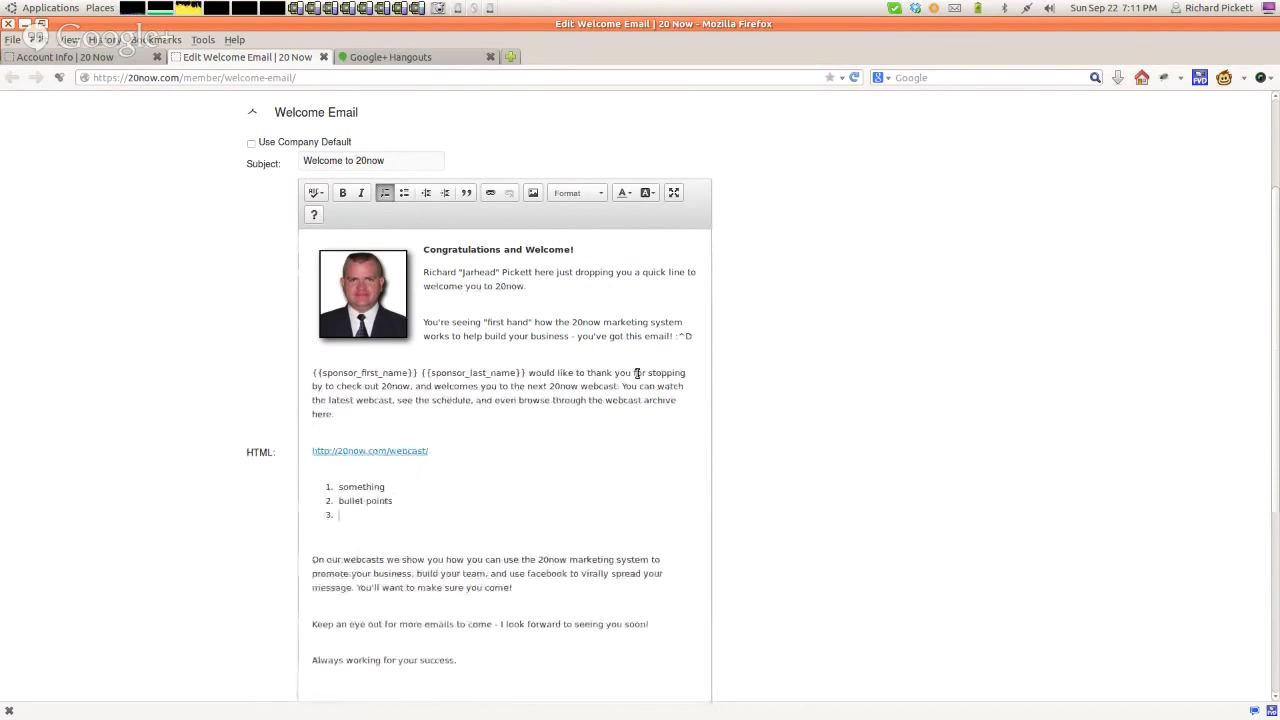
type("another point")
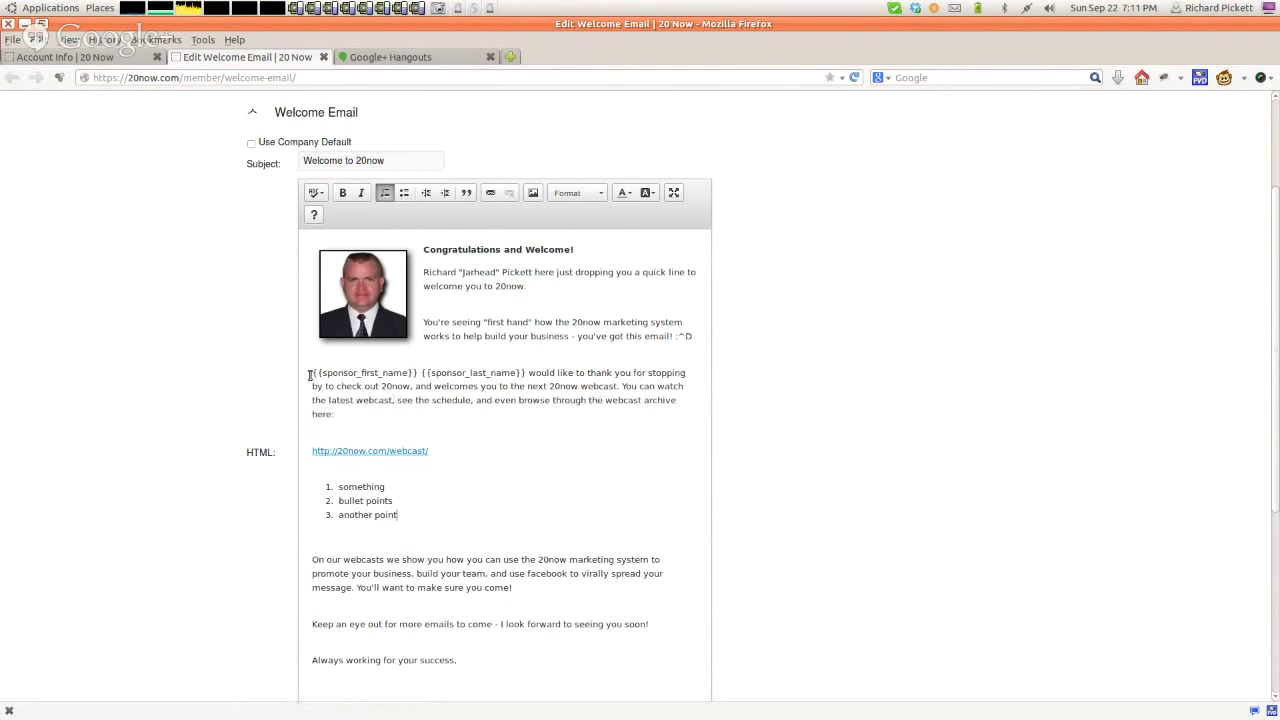
Step: Try indenting and block-quoting the sponsor paragraph above the webcast link, removing each format again
triple_click(340, 413)
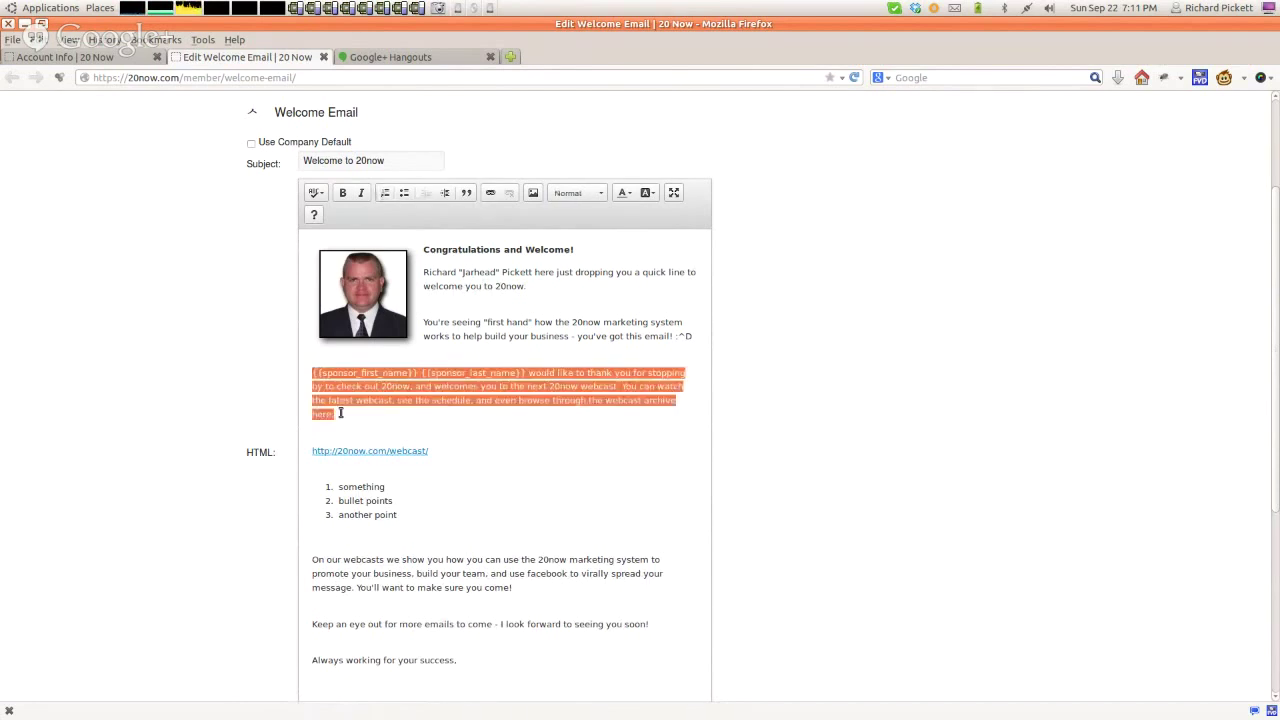
left_click(445, 195)
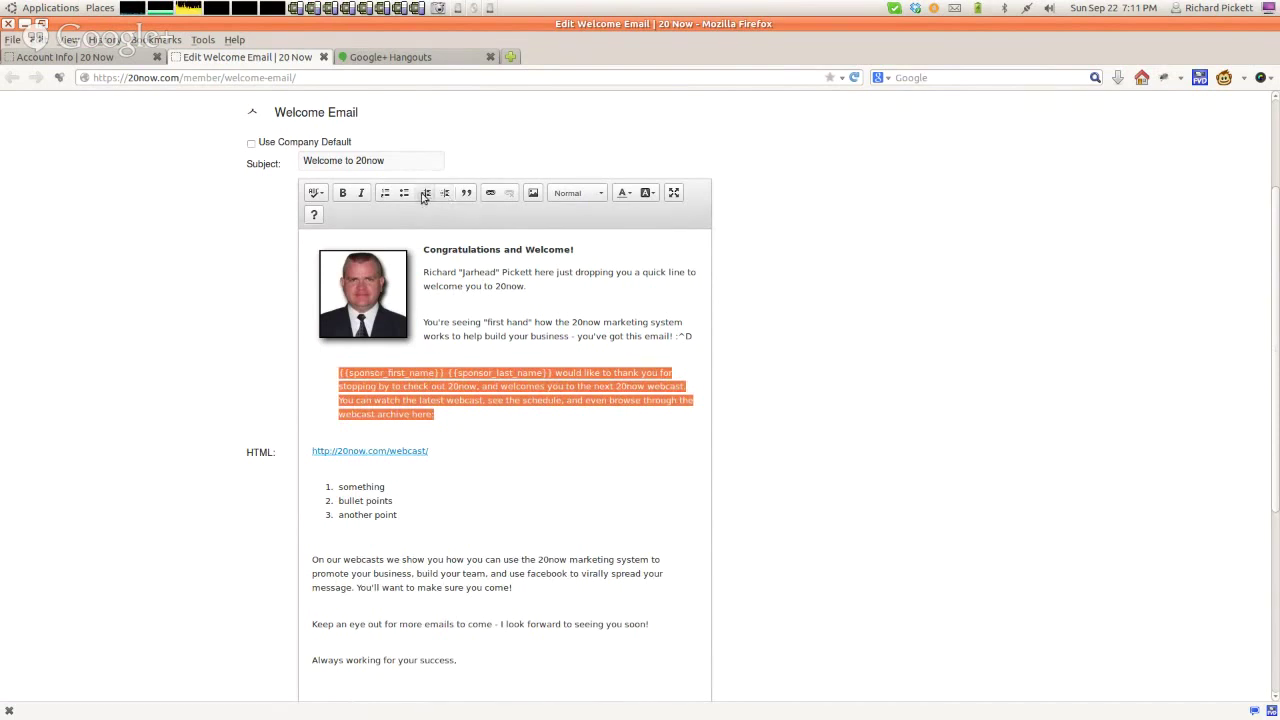
left_click(425, 195)
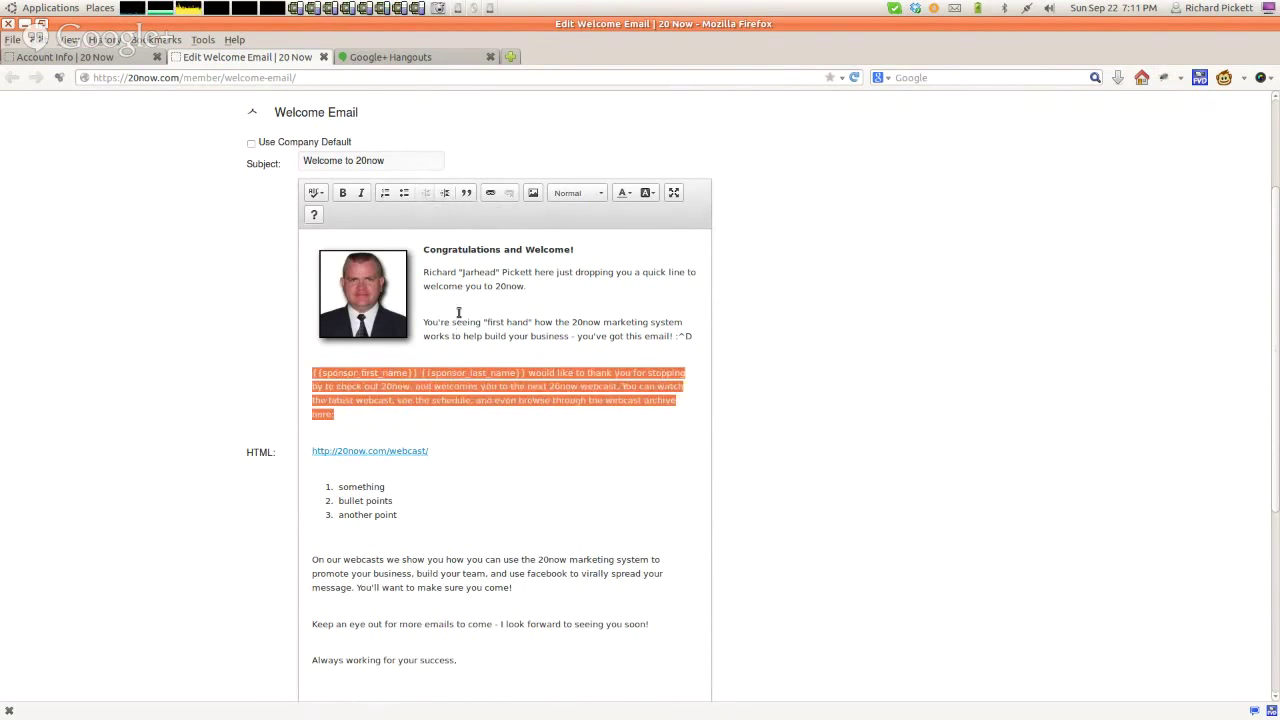
left_click(466, 194)
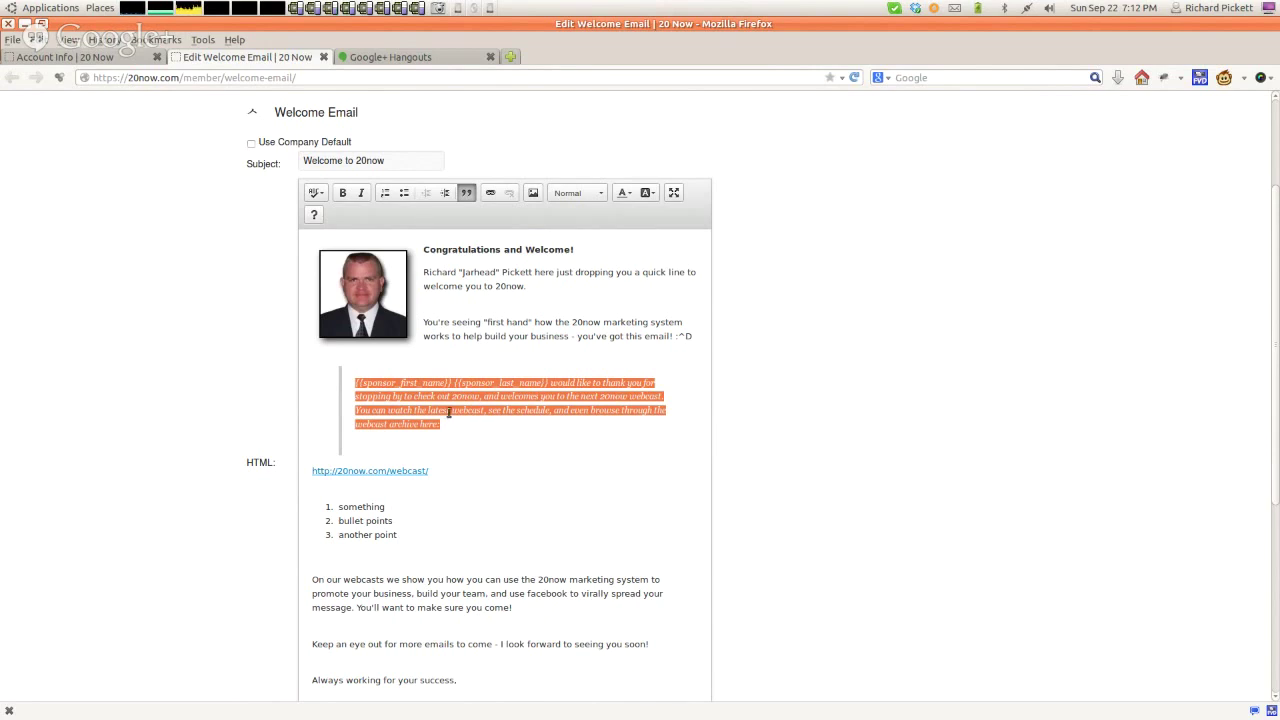
left_click(467, 195)
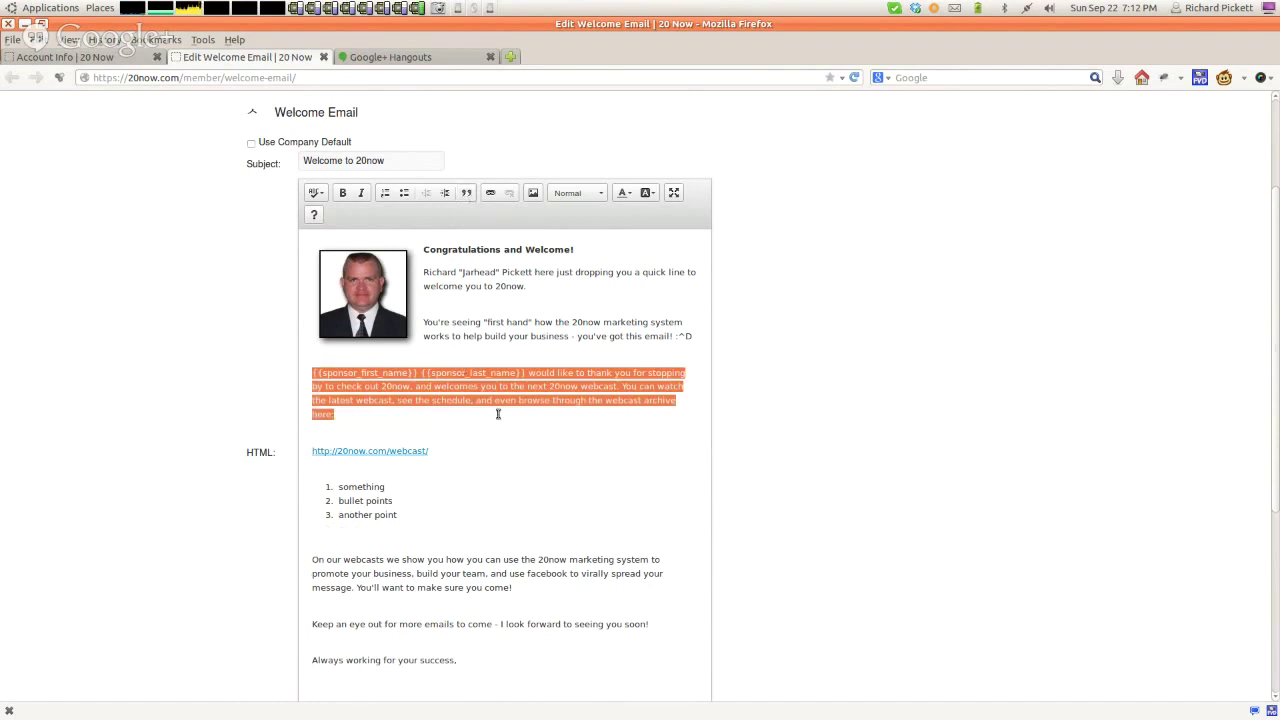
left_click(498, 414)
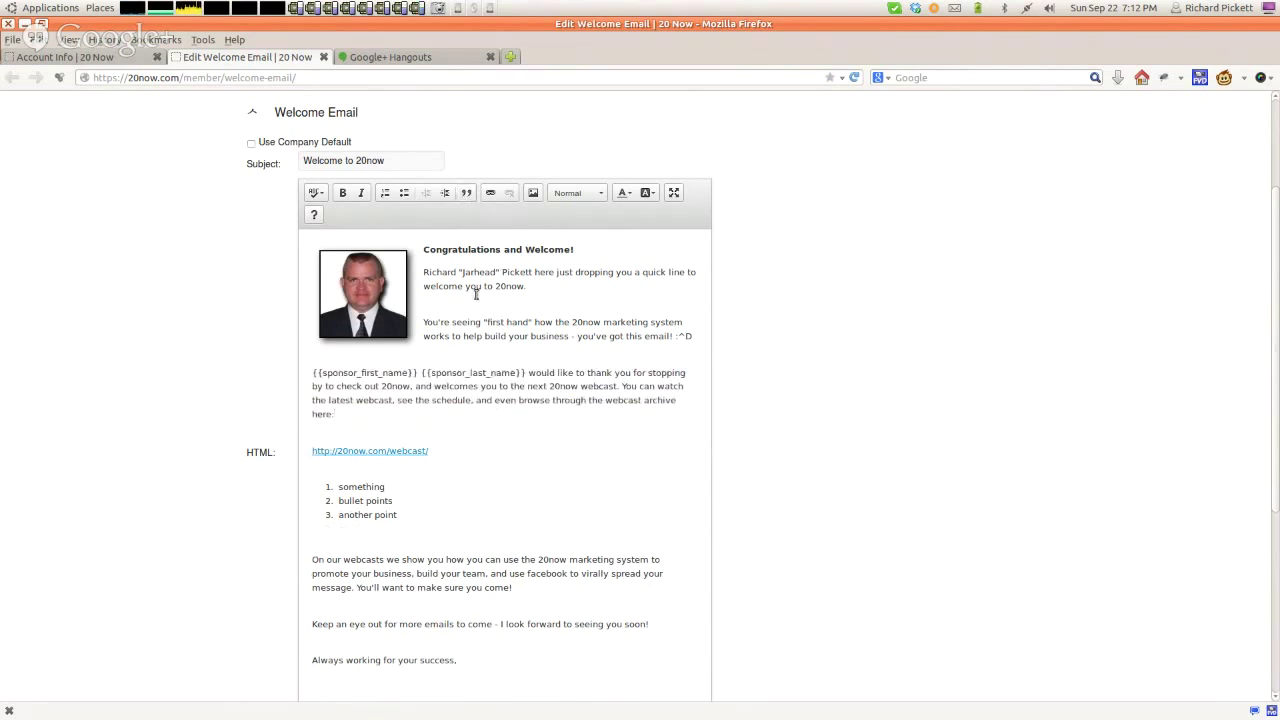
Step: Edit the webcast link and strip the hash wrapper from its URL, leaving 20now.com/webcast/
left_click(374, 450)
triple_click(526, 457)
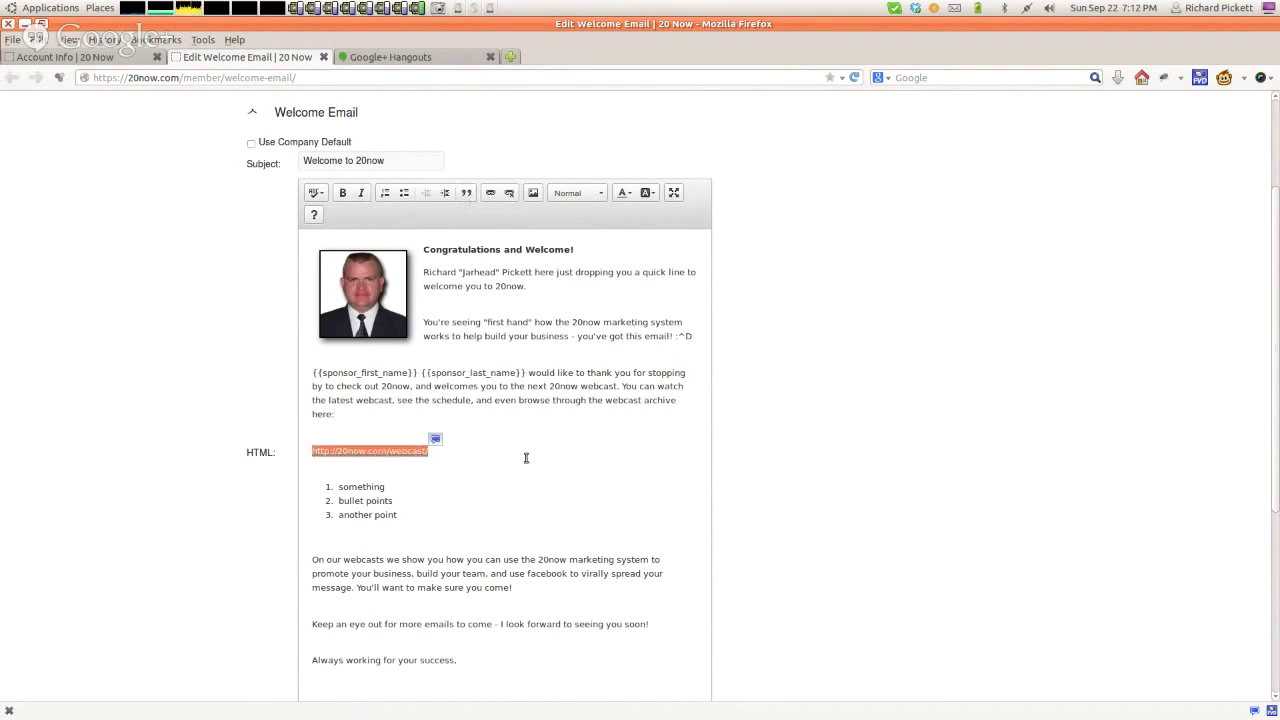
right_click(420, 451)
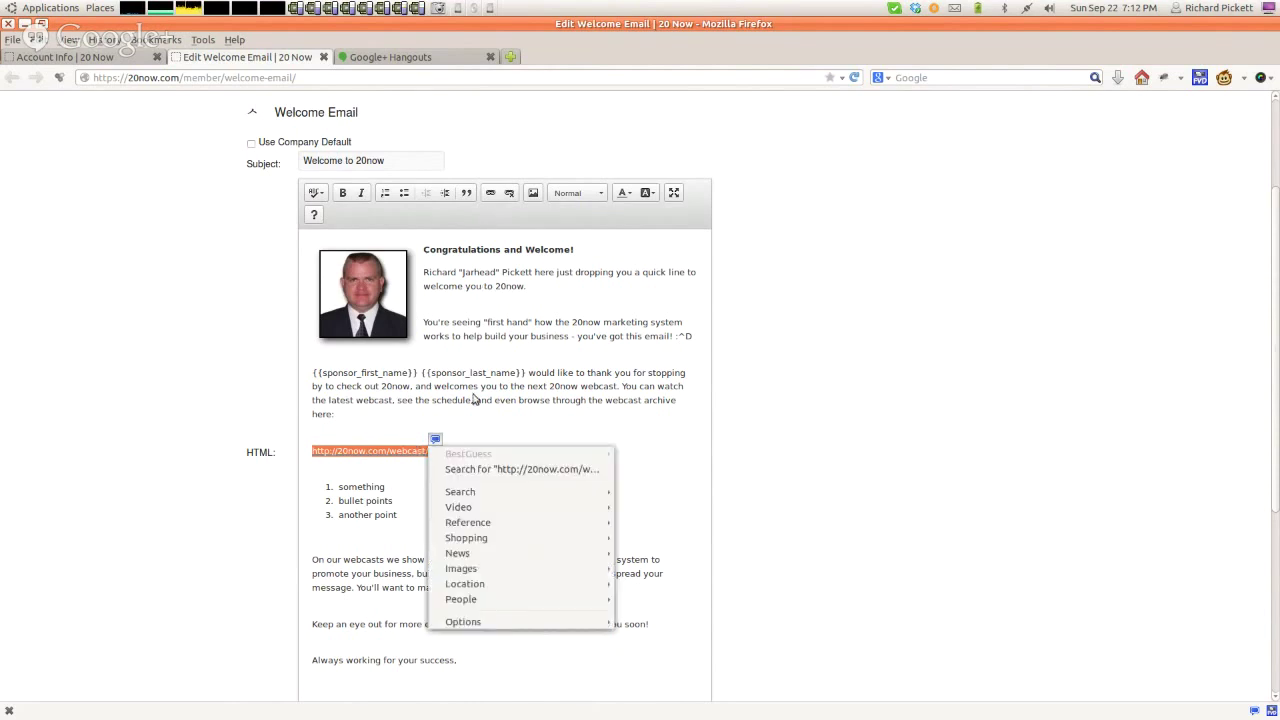
key("Escape")
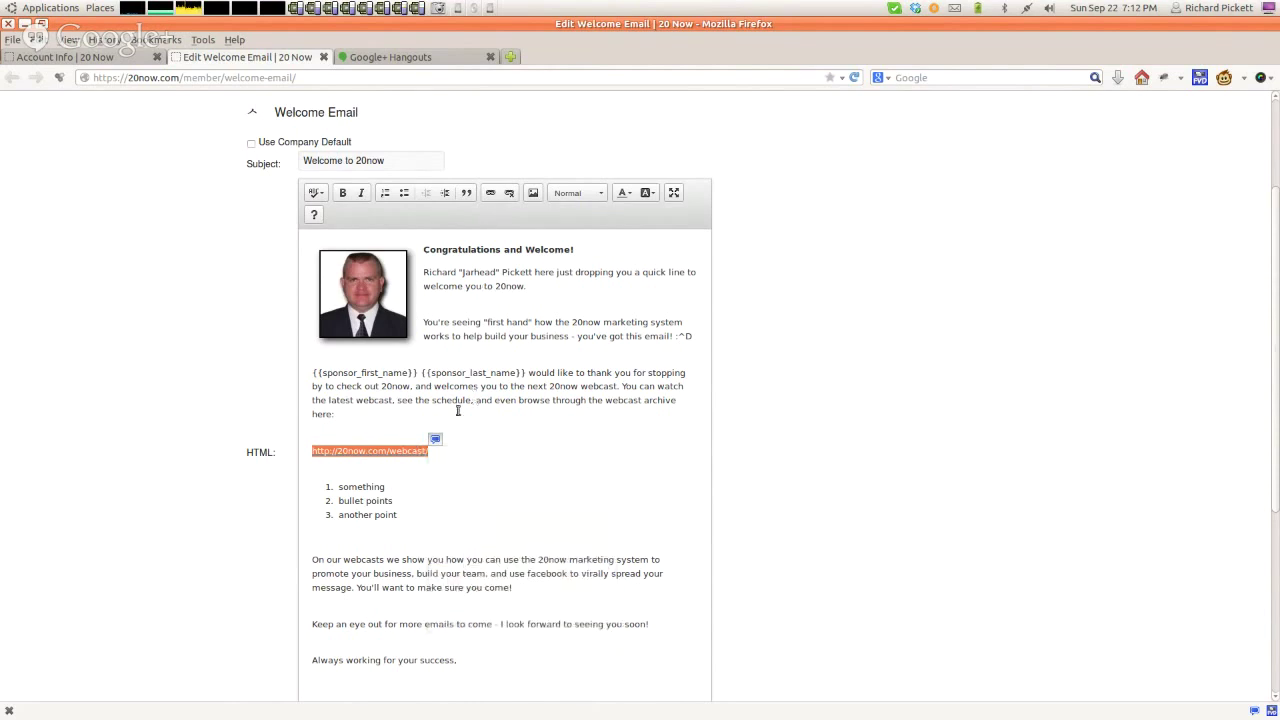
left_click(491, 193)
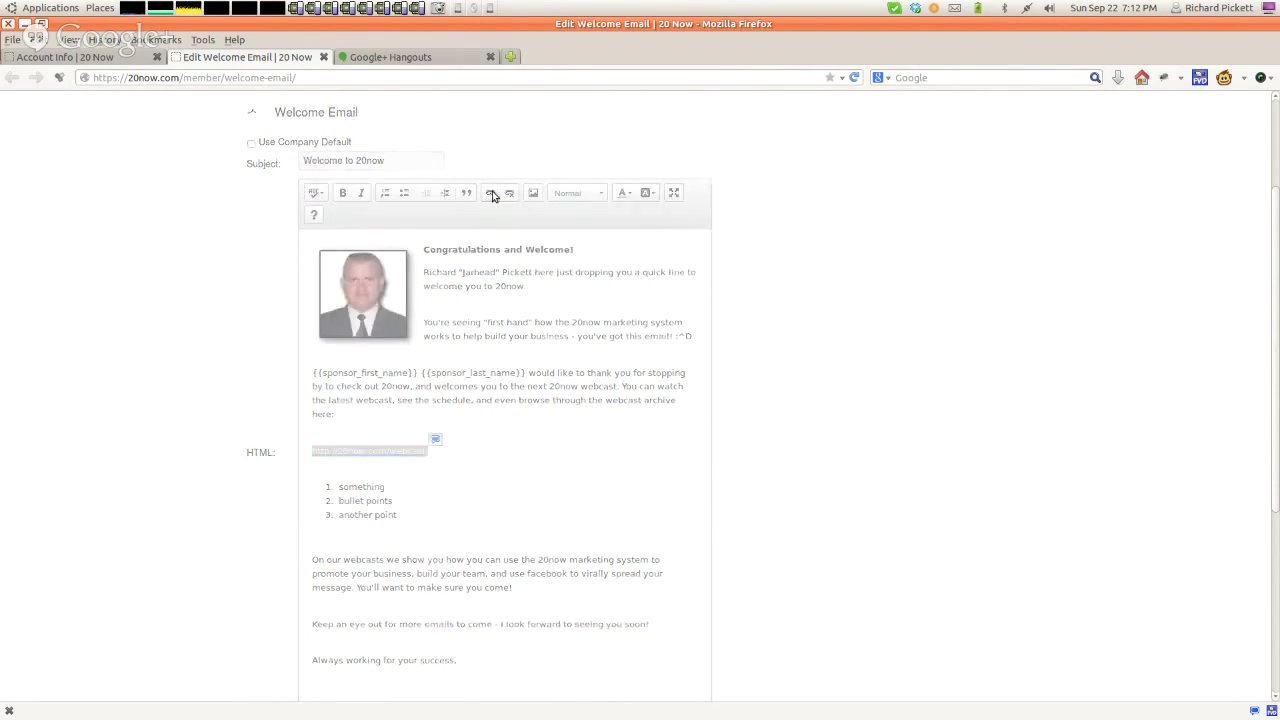
left_click(590, 385)
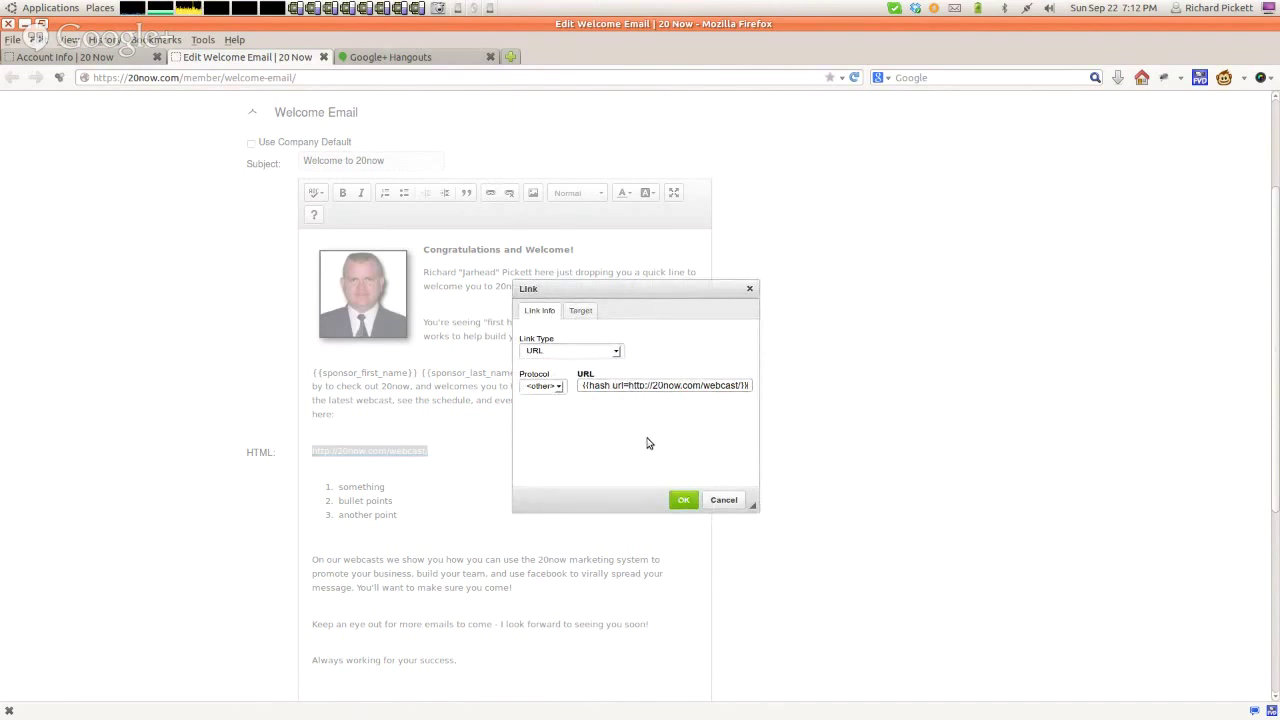
key("ctrl+shift+Right")
key("ctrl+shift+Right")
key("BackSpace")
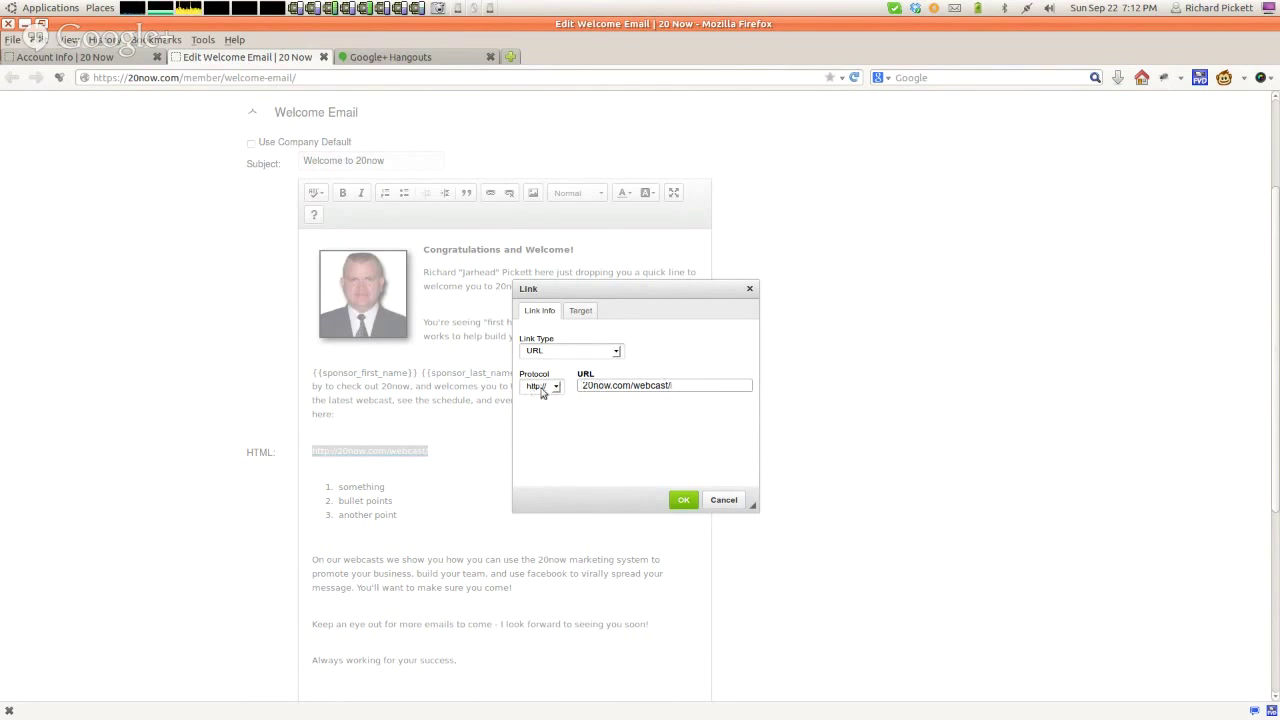
left_click(541, 389)
left_click(535, 399)
left_click(588, 387)
left_click_drag(675, 388, 575, 385)
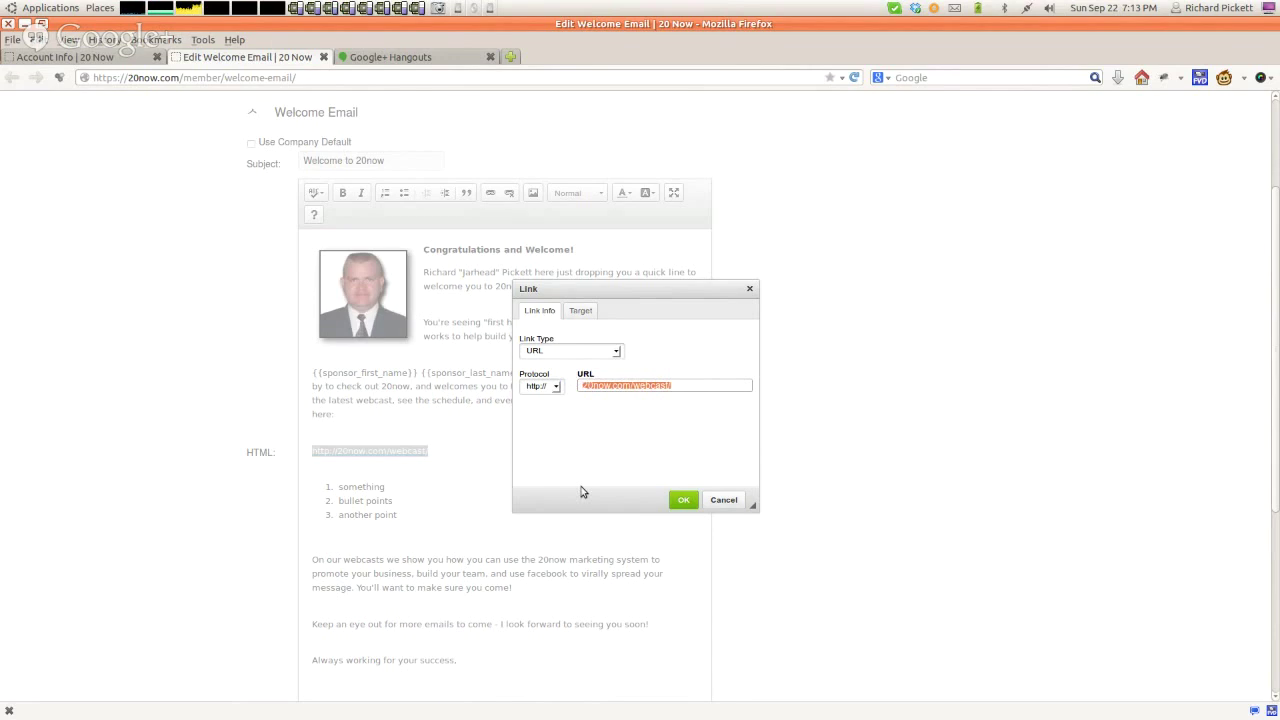
left_click(681, 501)
left_click(352, 451)
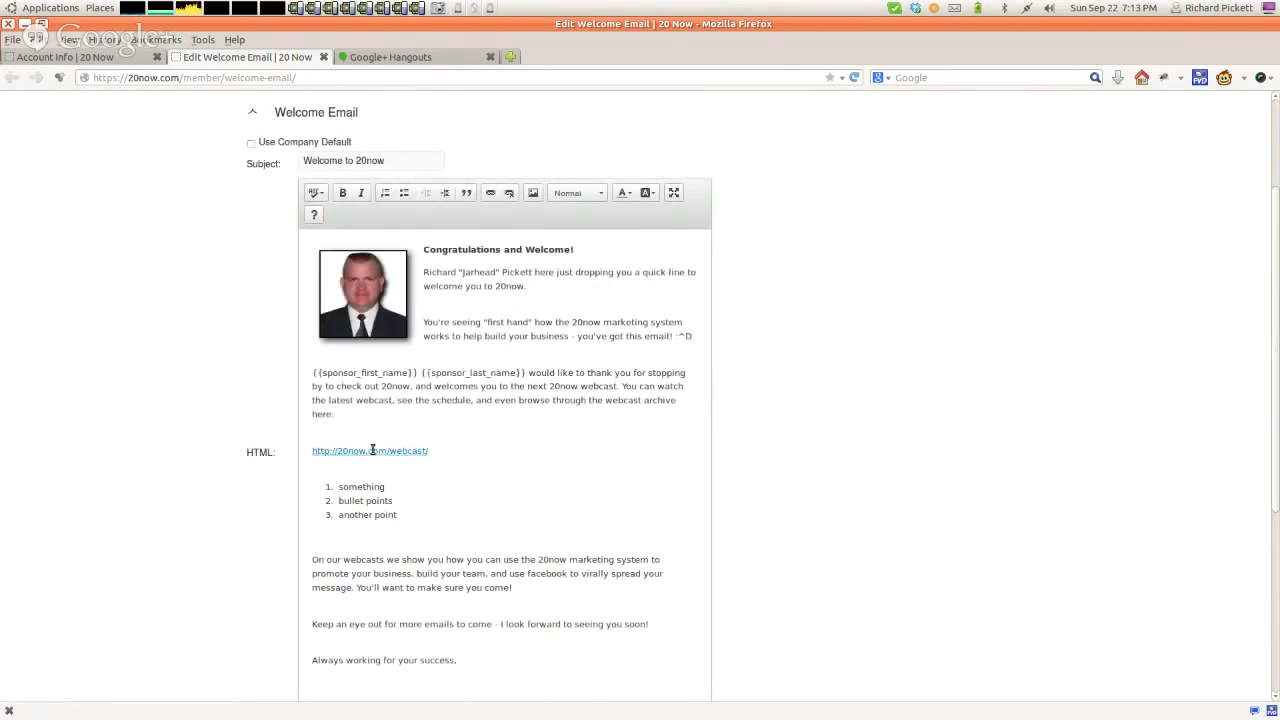
Step: Reopen the webcast link's properties, set its target to New Window (_blank), and return to the message body
scroll(460, 482, "down", 1)
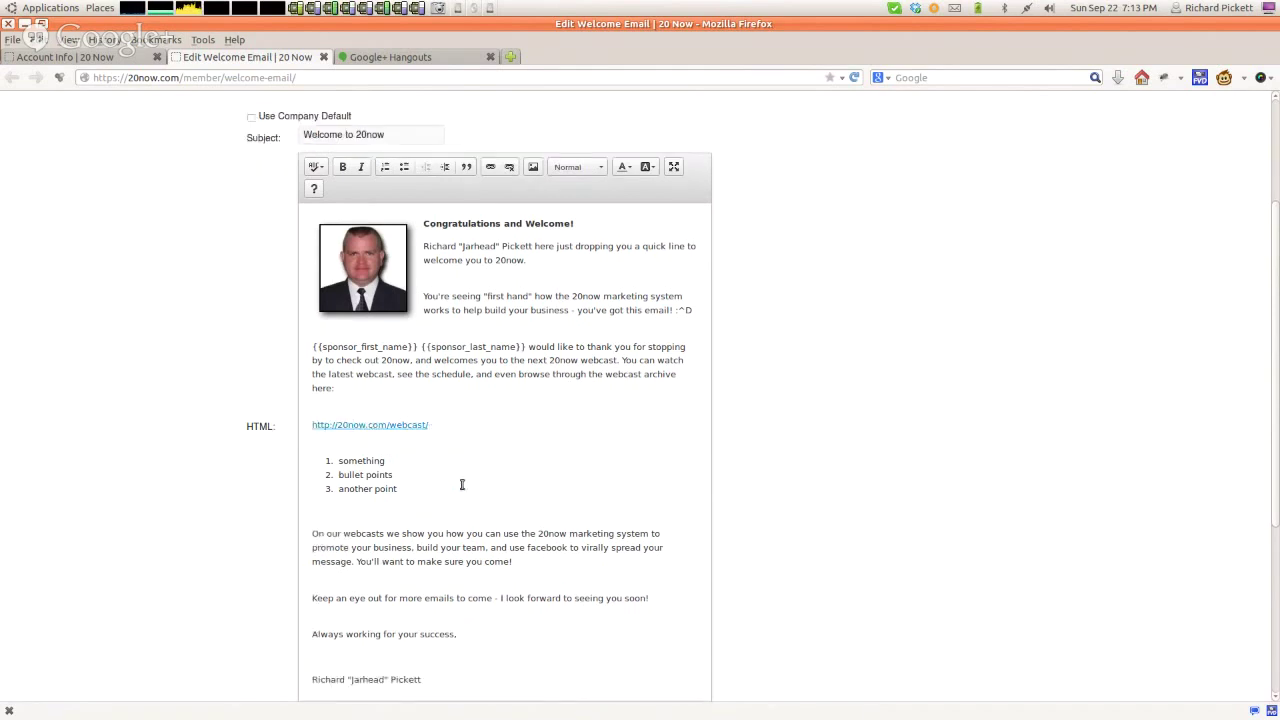
triple_click(443, 417)
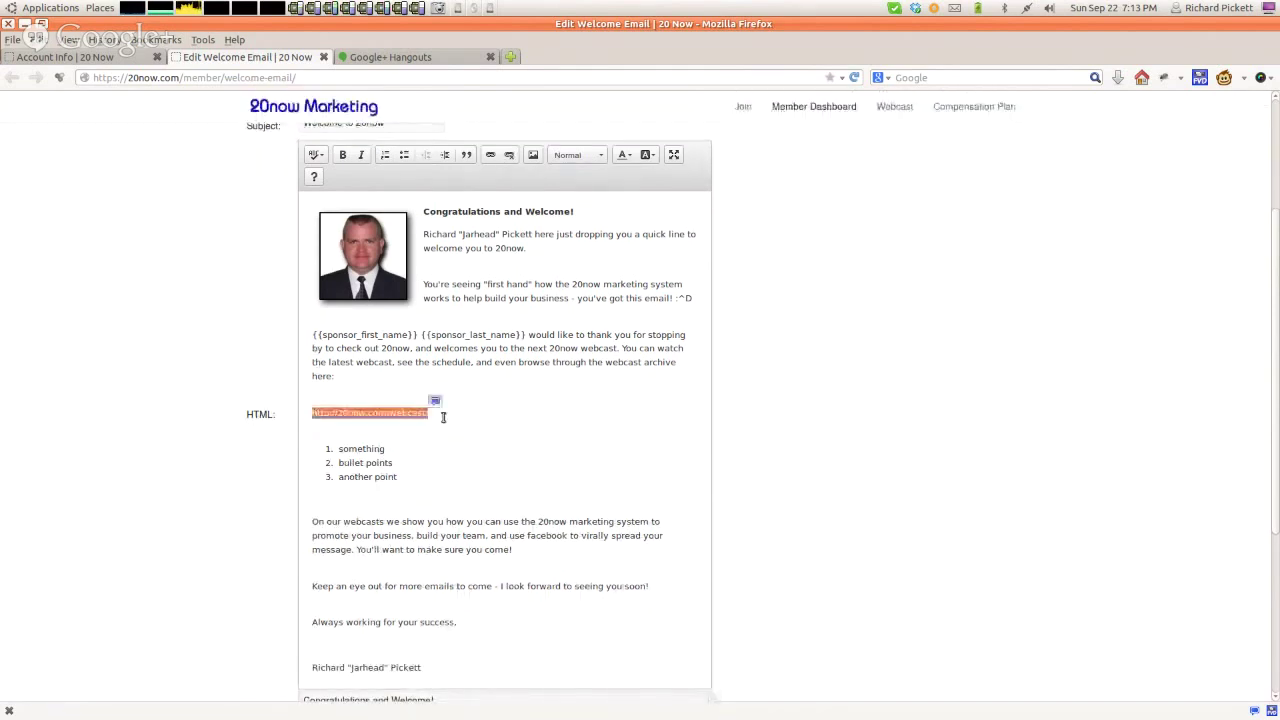
left_click(490, 155)
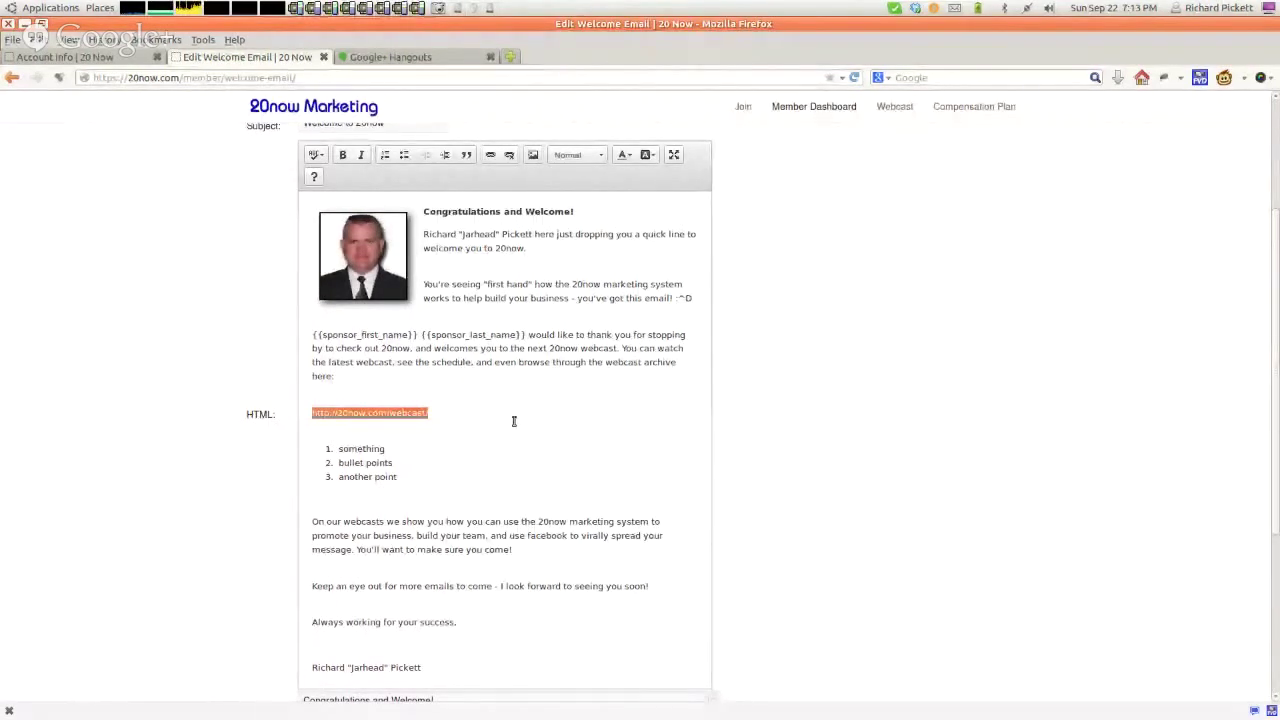
left_click(490, 157)
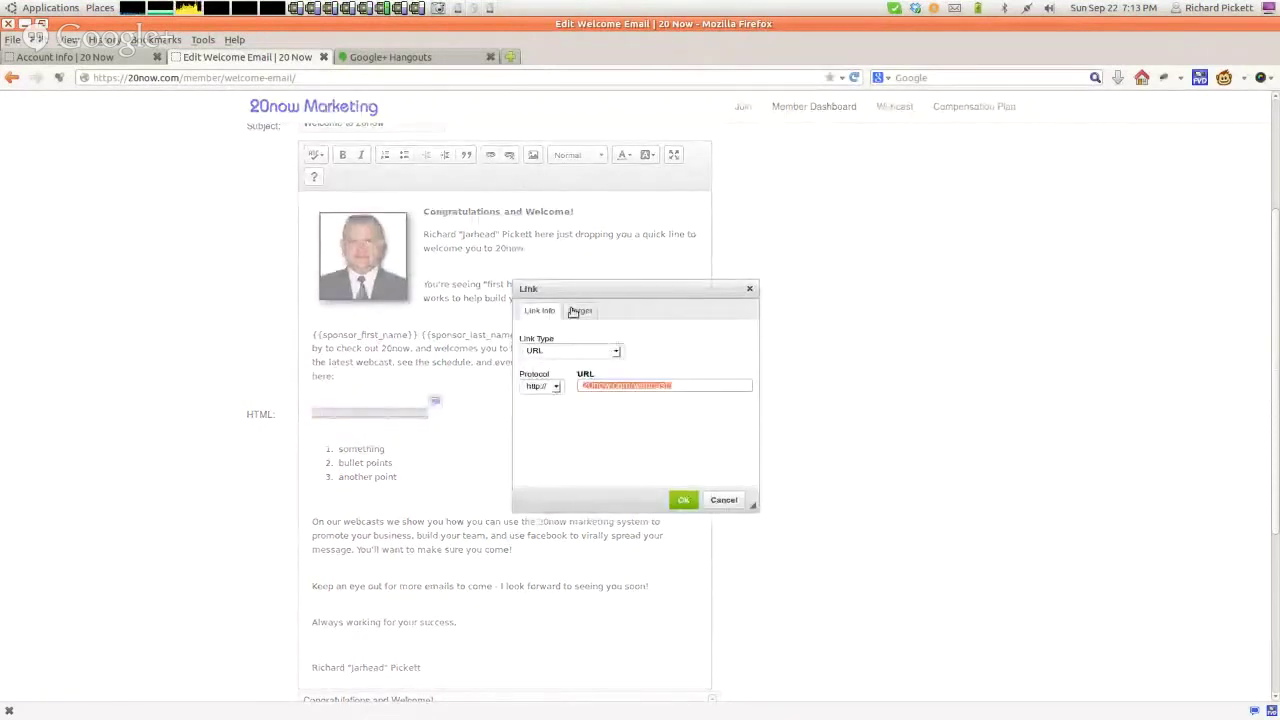
left_click(576, 311)
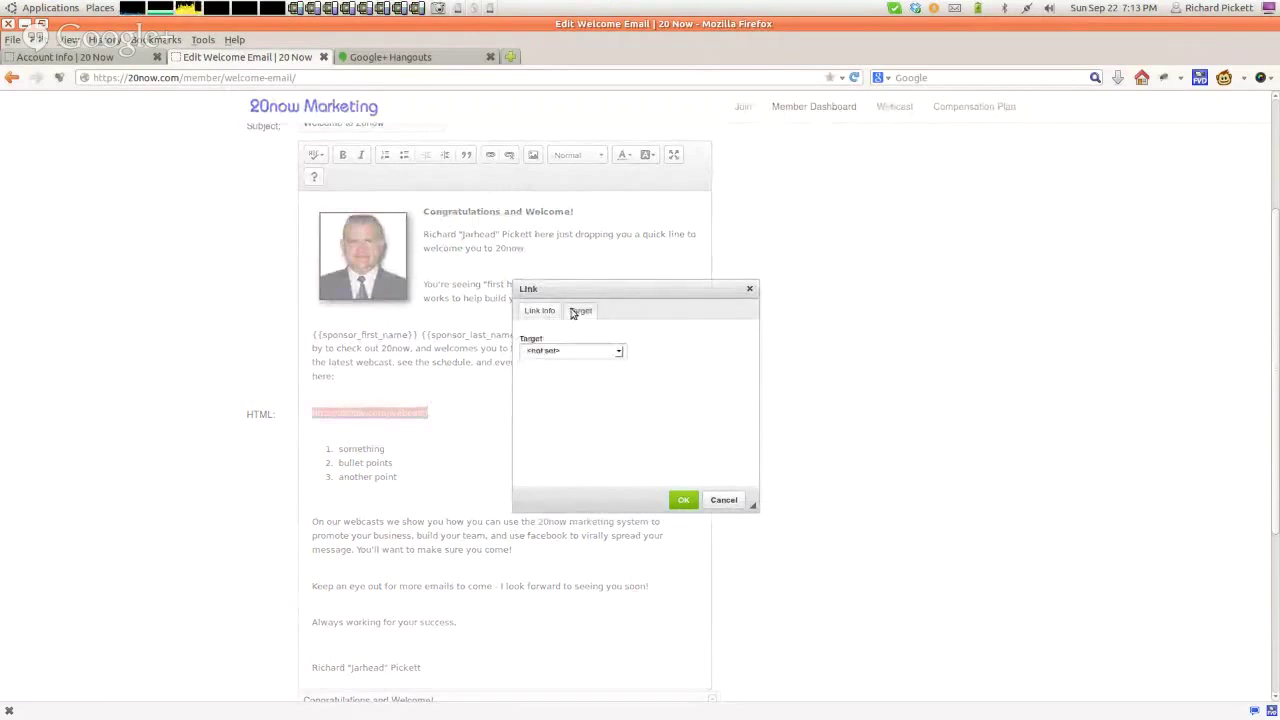
left_click(577, 351)
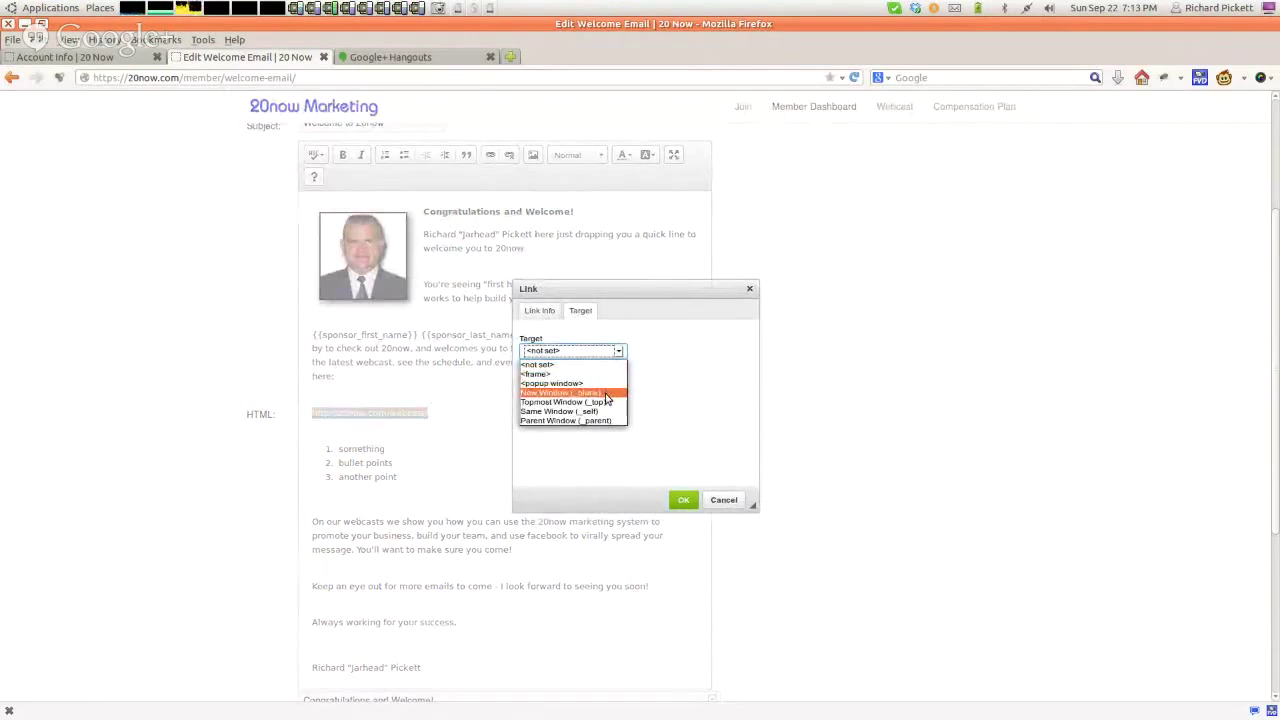
left_click(604, 394)
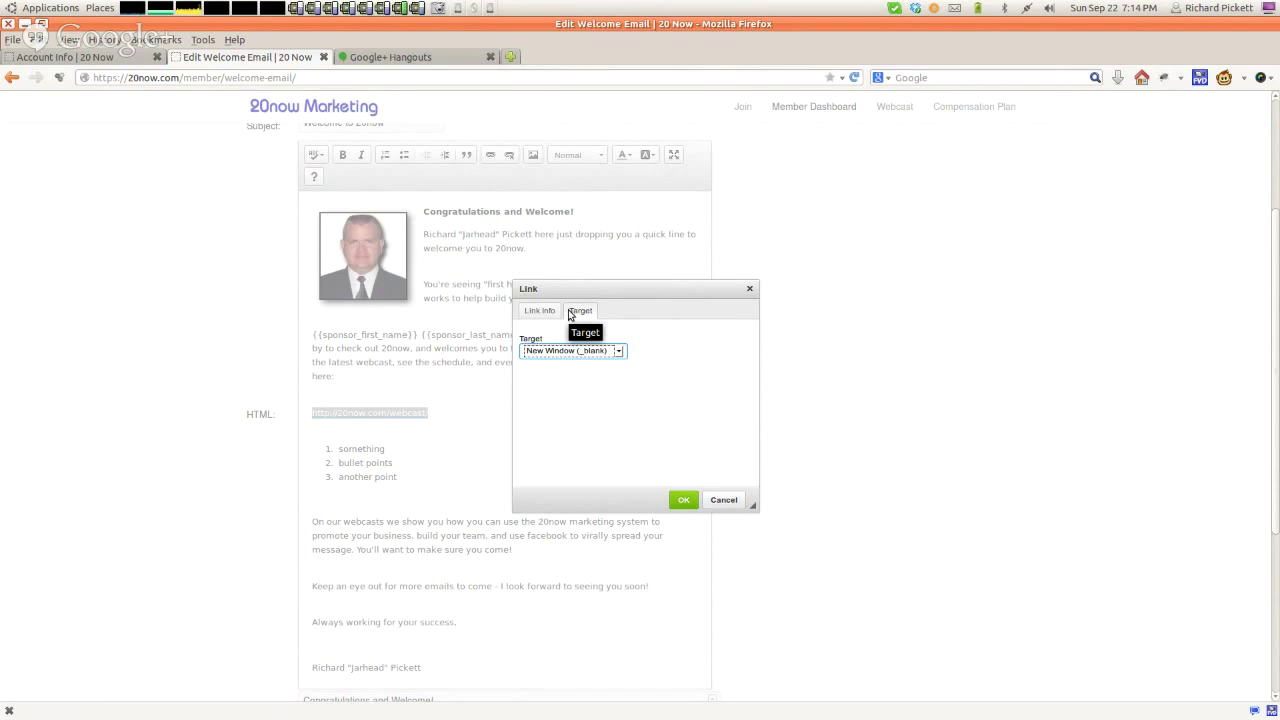
left_click(537, 311)
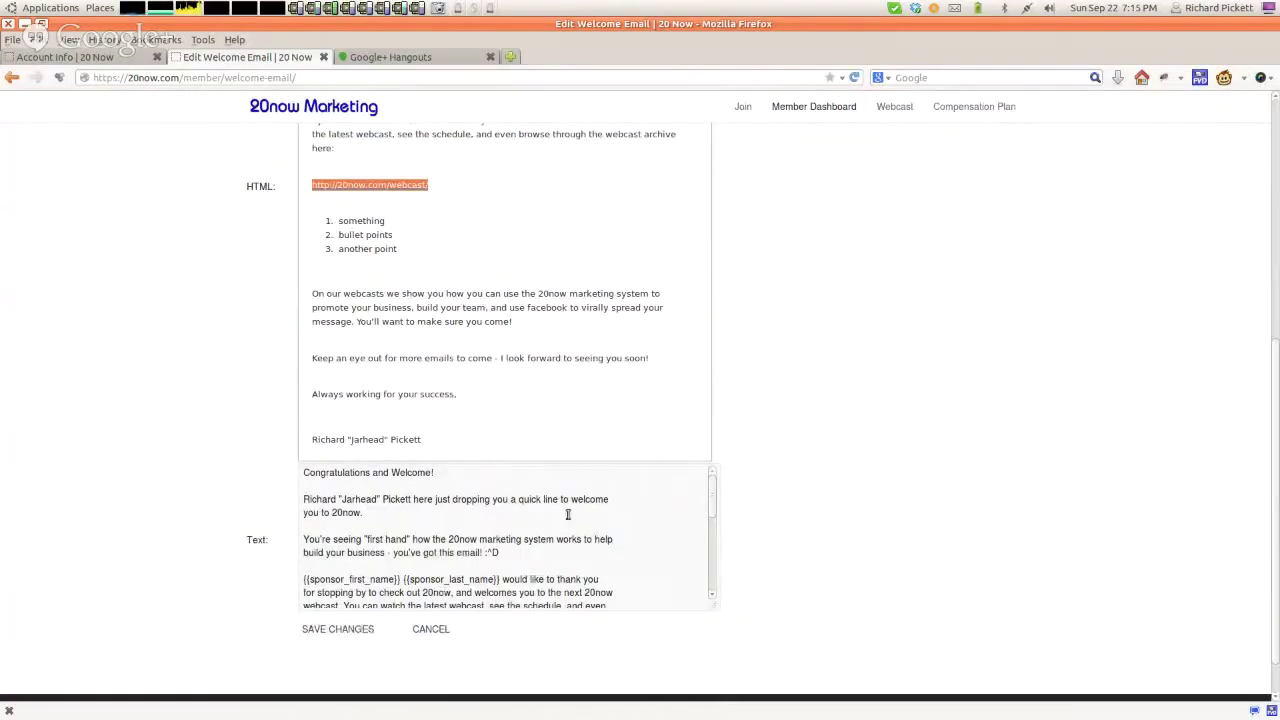
scroll(603, 500, "up", 3)
scroll(600, 484, "up", 2)
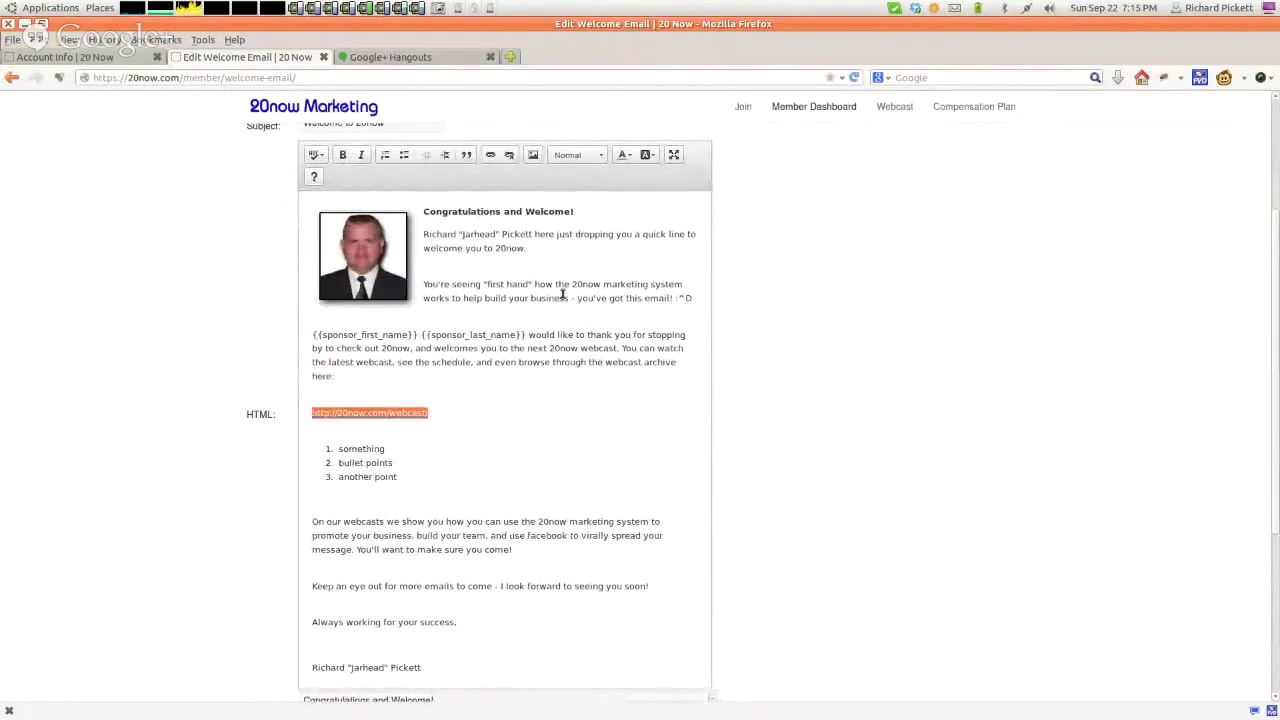
Step: Try Heading 1 and Heading 2 on the "Congratulations and Welcome!" line and settle on Heading 3
left_click_drag(586, 212, 420, 212)
left_click(597, 156)
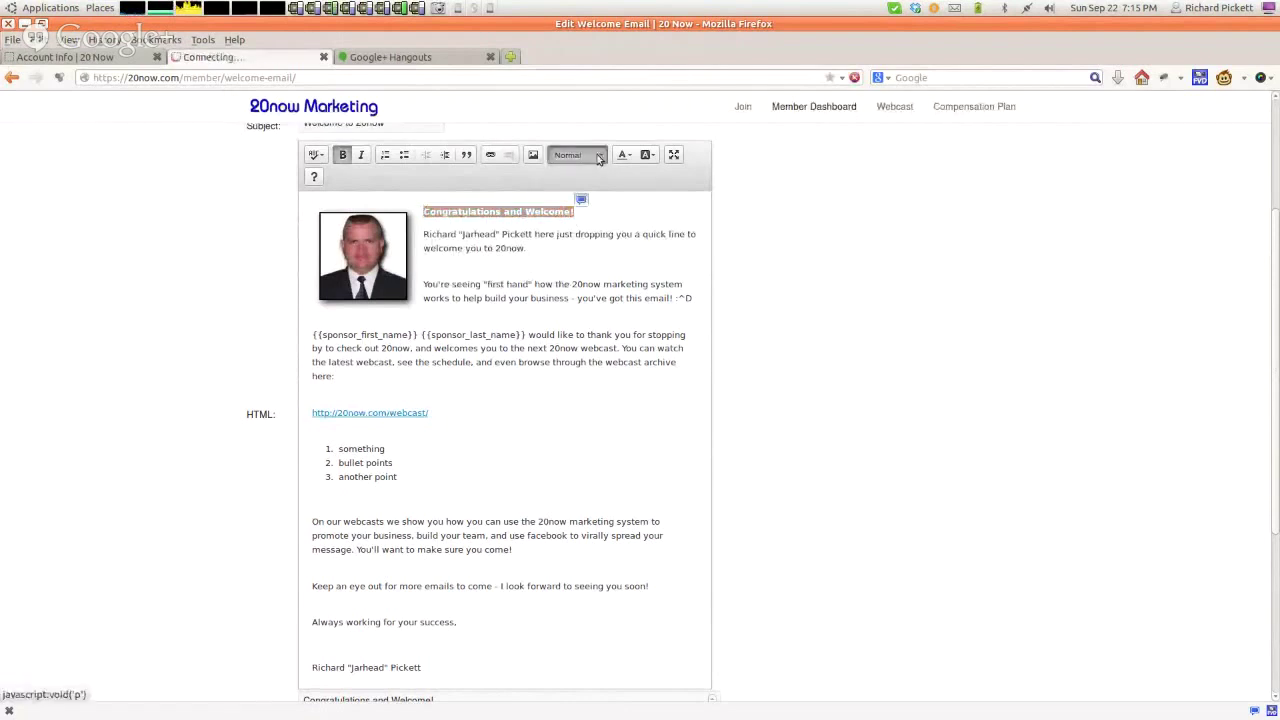
left_click(598, 157)
left_click(598, 157)
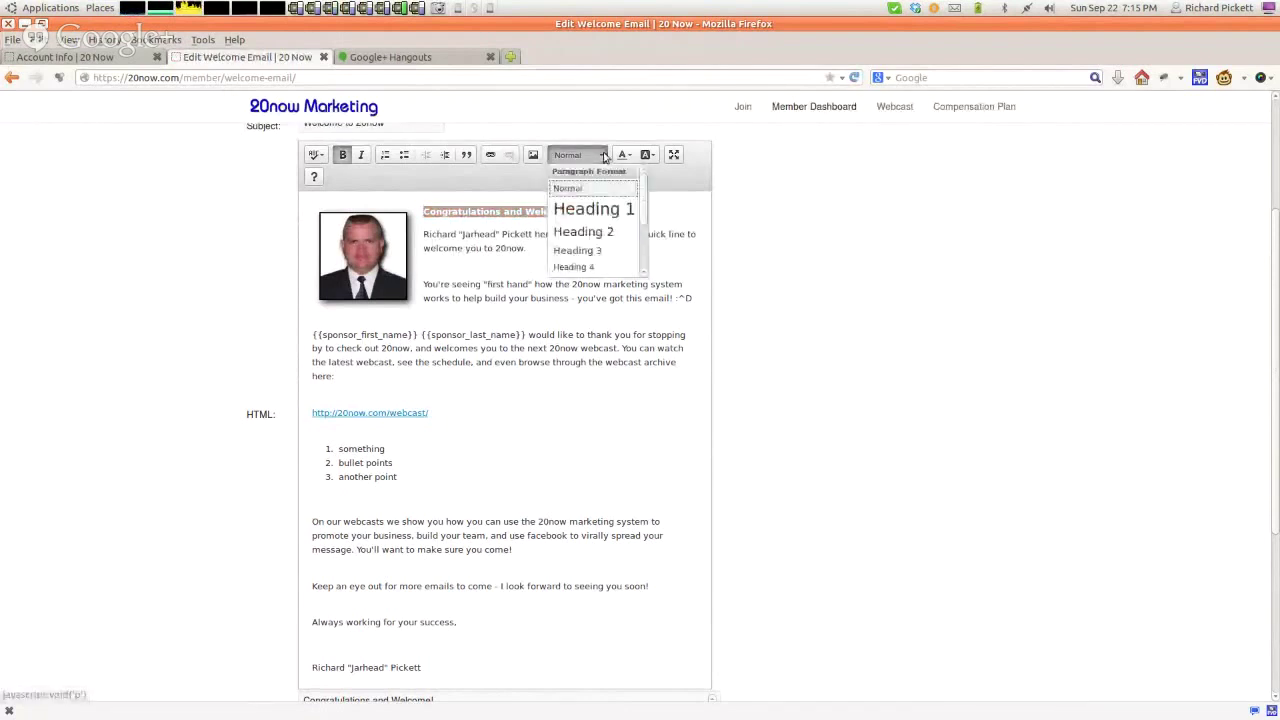
left_click(594, 208)
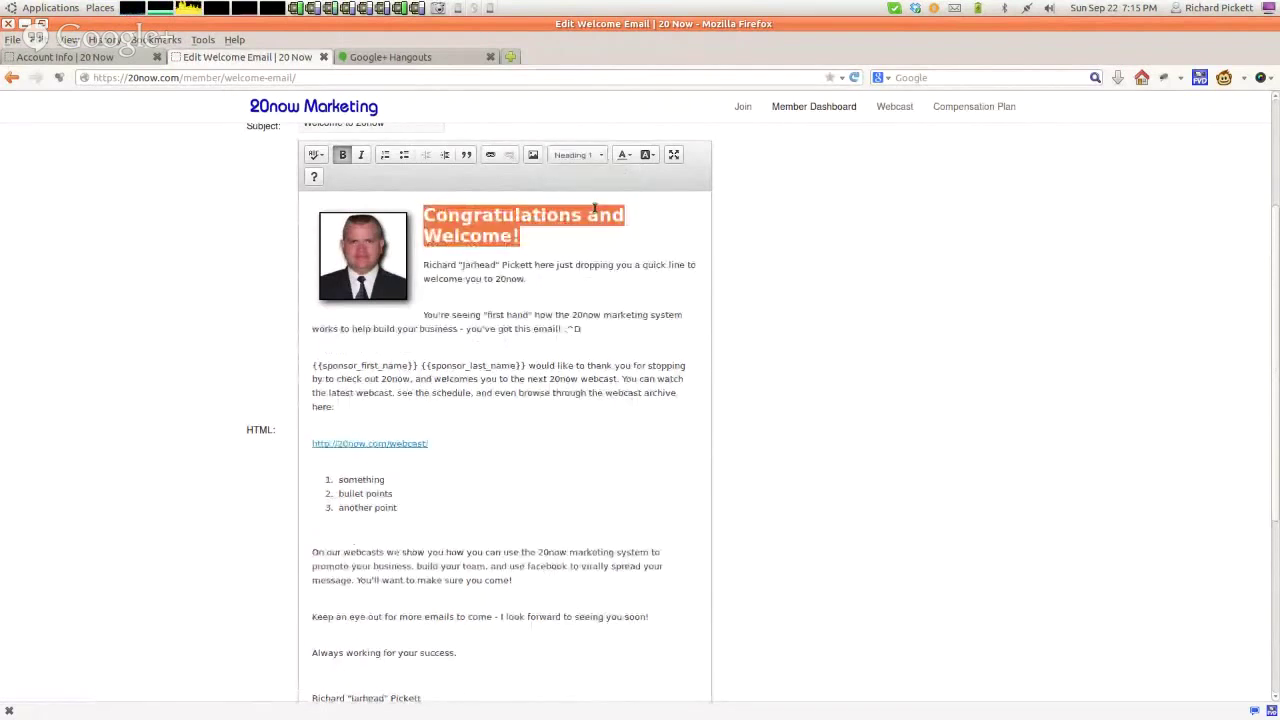
left_click(598, 157)
left_click(587, 233)
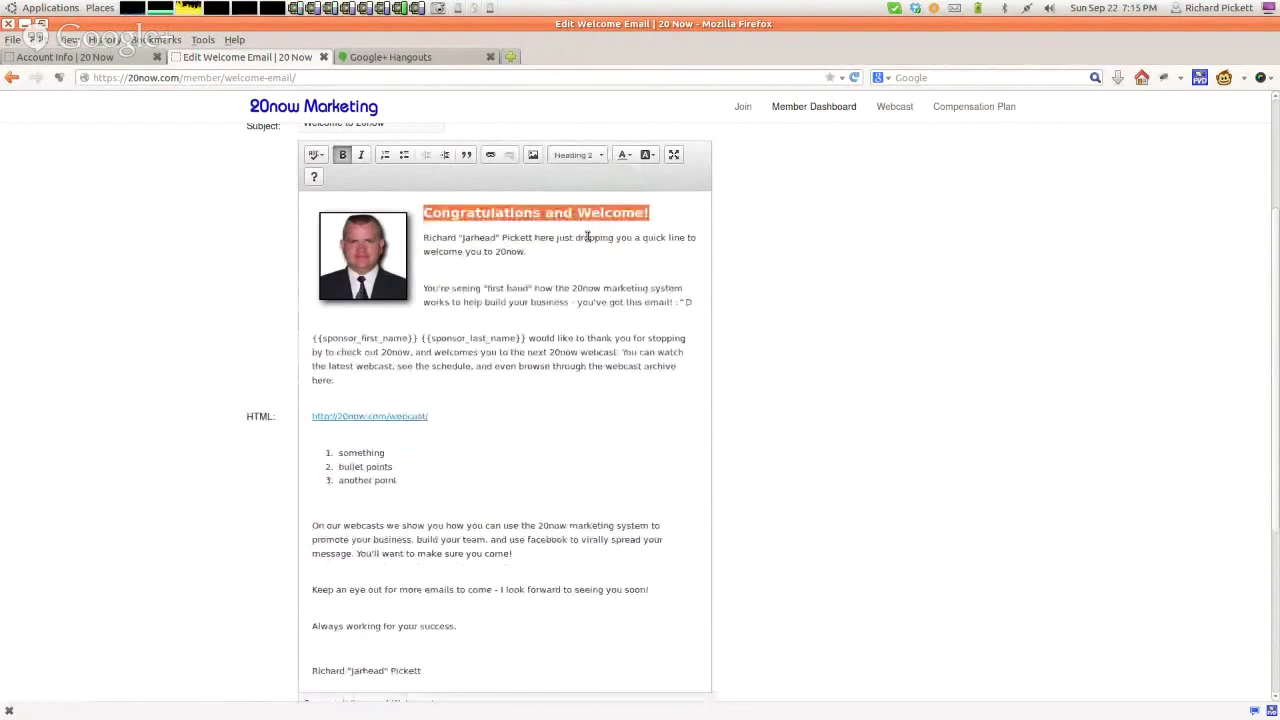
left_click(591, 155)
left_click(576, 250)
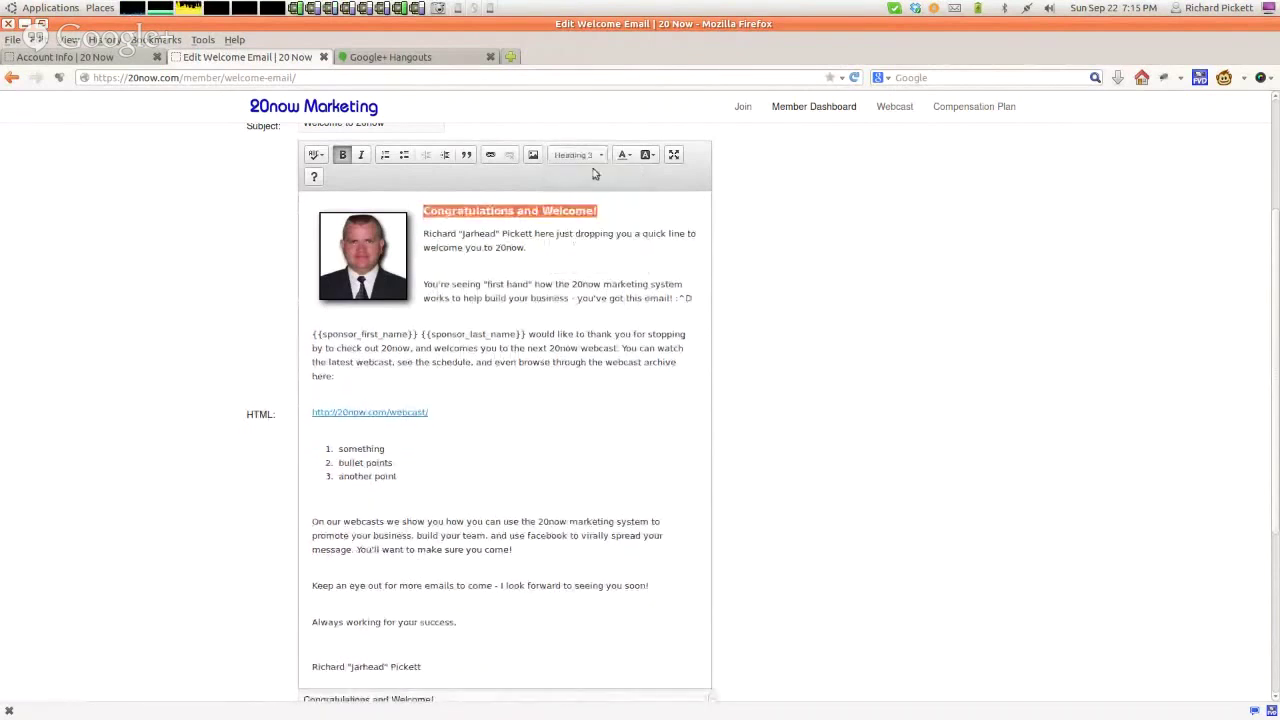
left_click(594, 157)
scroll(600, 237, "down", 2)
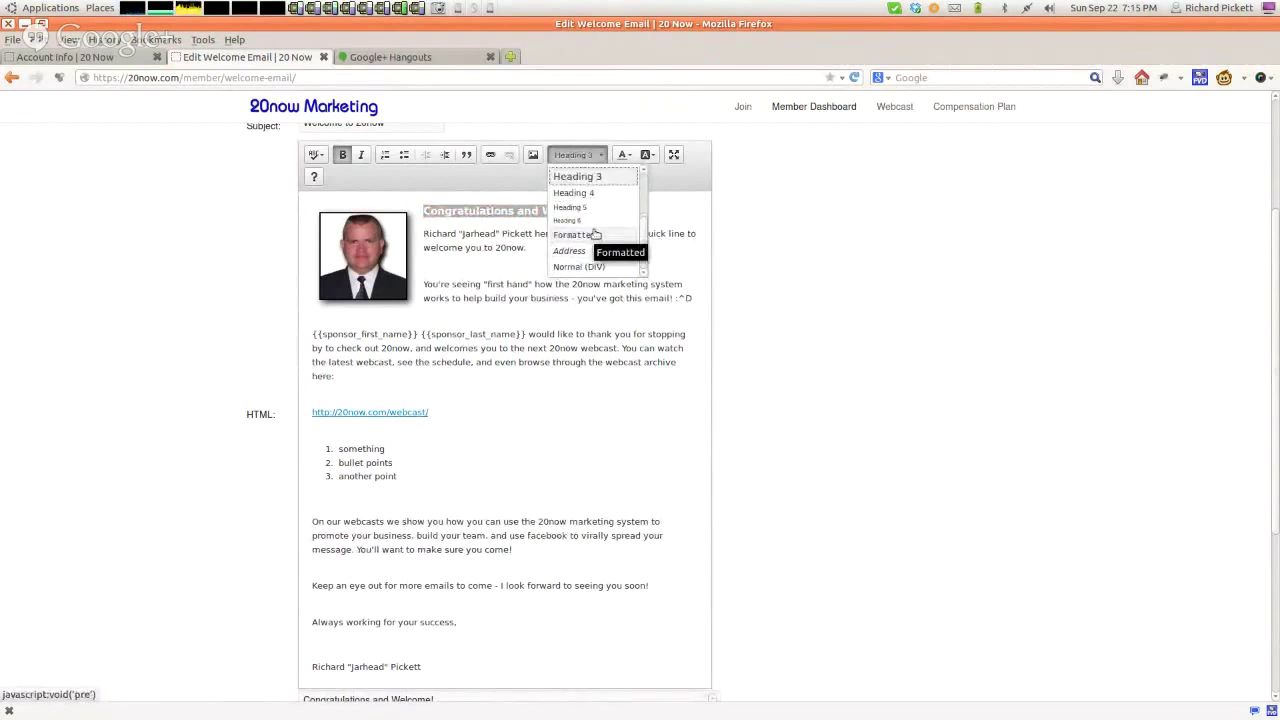
left_click(456, 382)
Step: Apply the Formatted paragraph format to the three numbered list items below the webcast link
left_click_drag(416, 474, 336, 447)
left_click(588, 156)
left_click(588, 204)
left_click(591, 156)
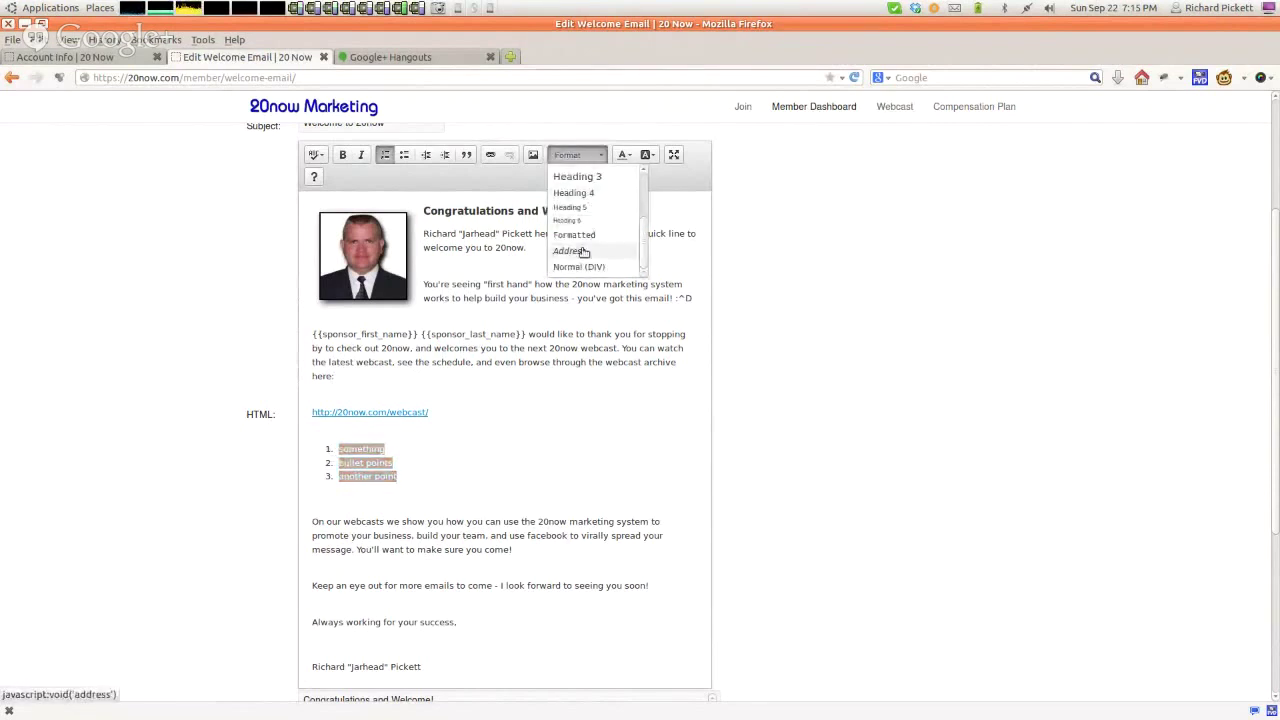
left_click(573, 234)
left_click(396, 471)
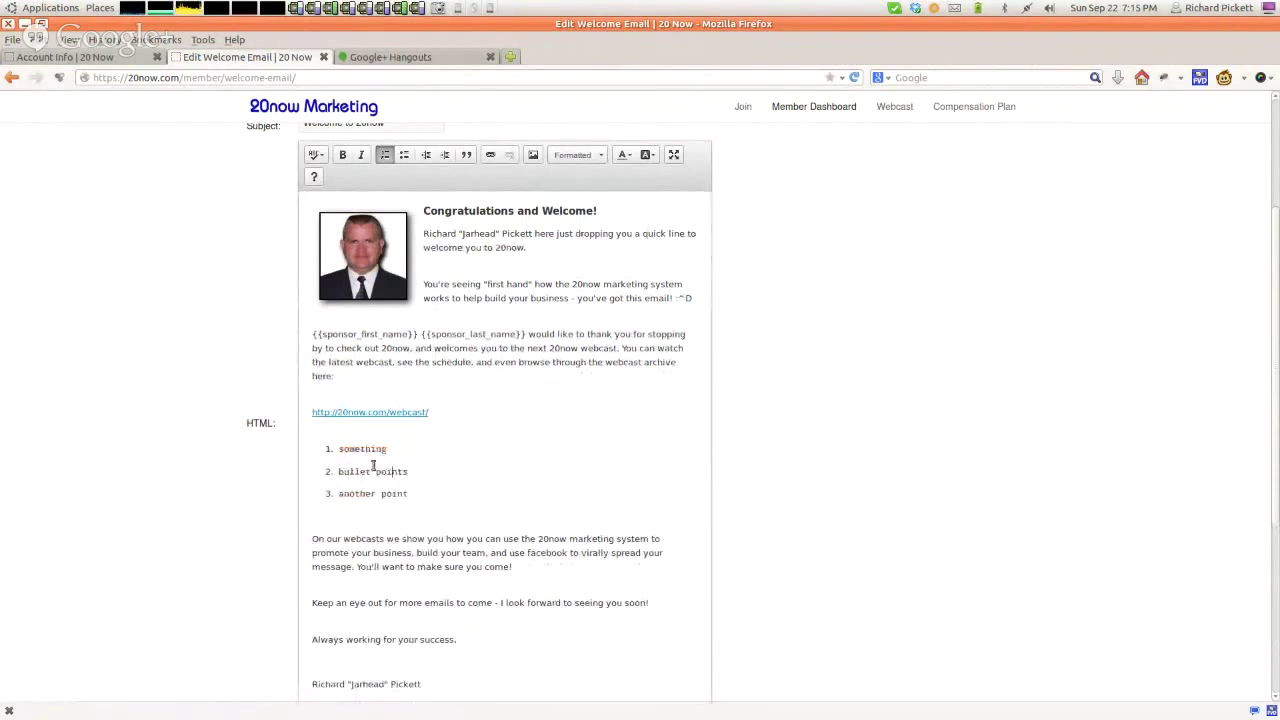
left_click(384, 485)
left_click_drag(555, 333, 568, 334)
left_click(457, 472)
left_click(388, 471)
Step: Switch the three numbered list items to the Address paragraph format
left_click_drag(426, 500, 320, 450)
left_click(590, 157)
left_click(591, 158)
left_click(590, 158)
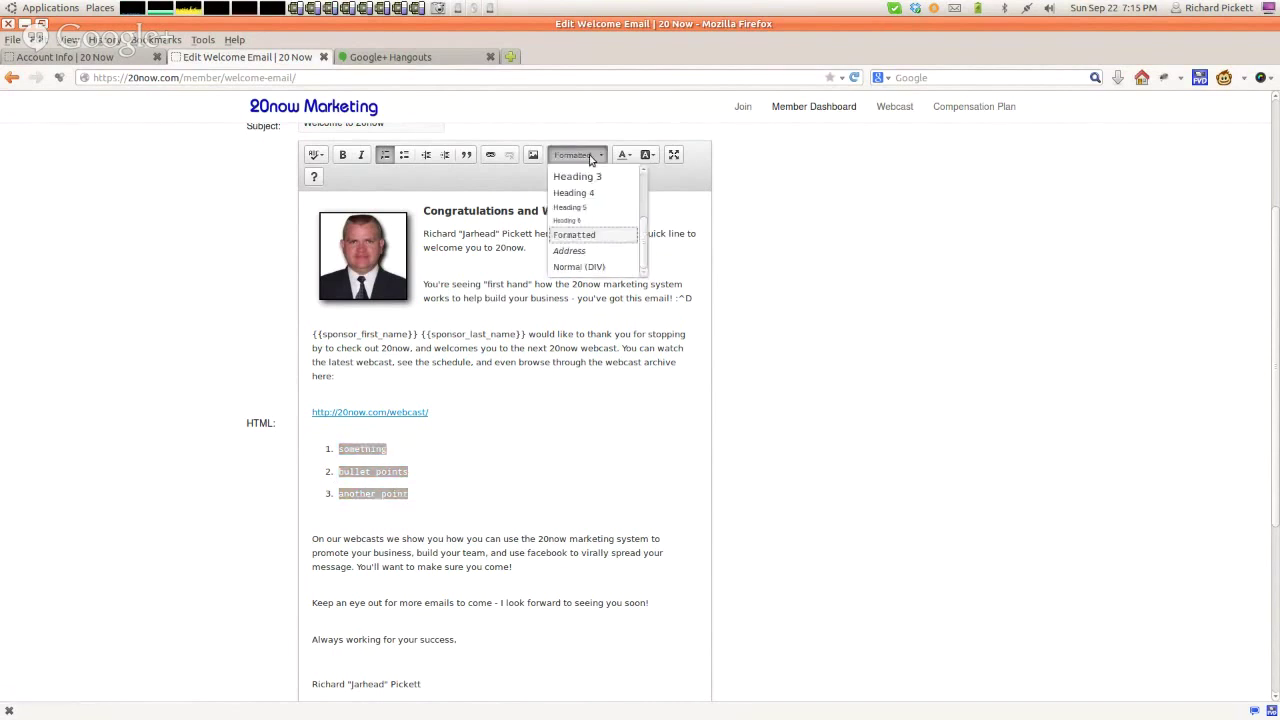
left_click(590, 253)
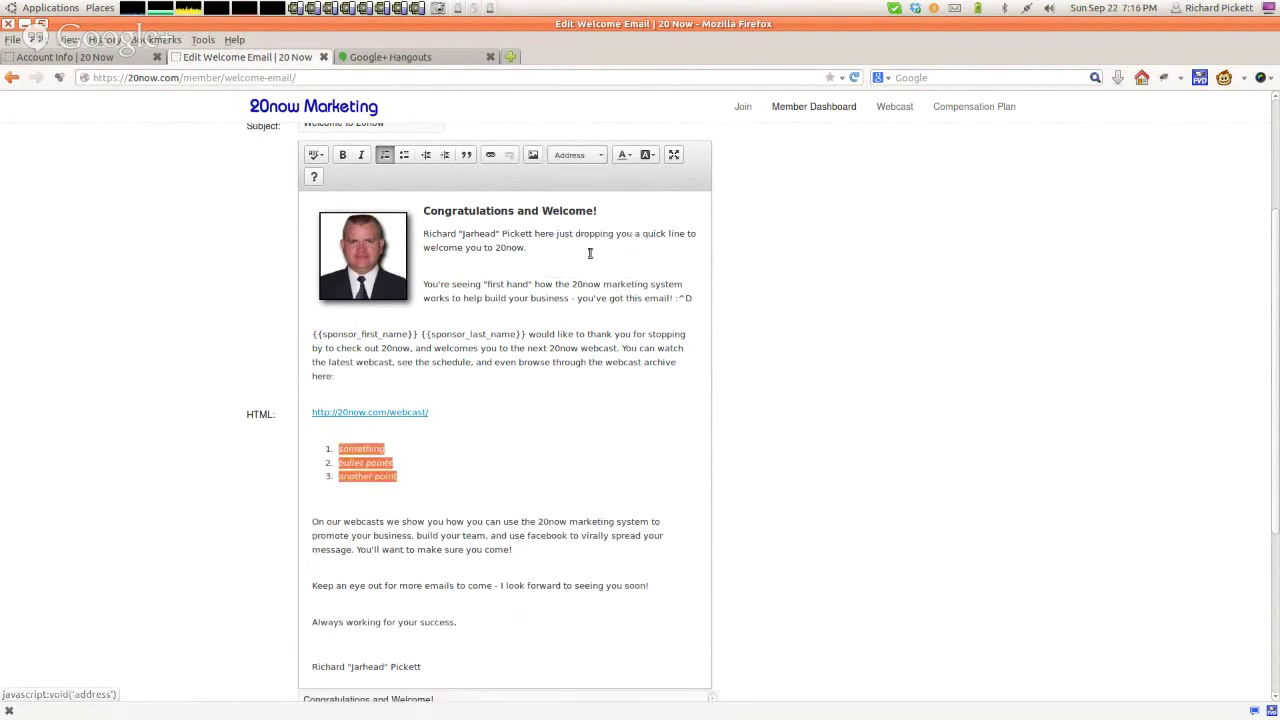
Step: Set the three numbered list items to the Normal paragraph format and deselect them
left_click(596, 158)
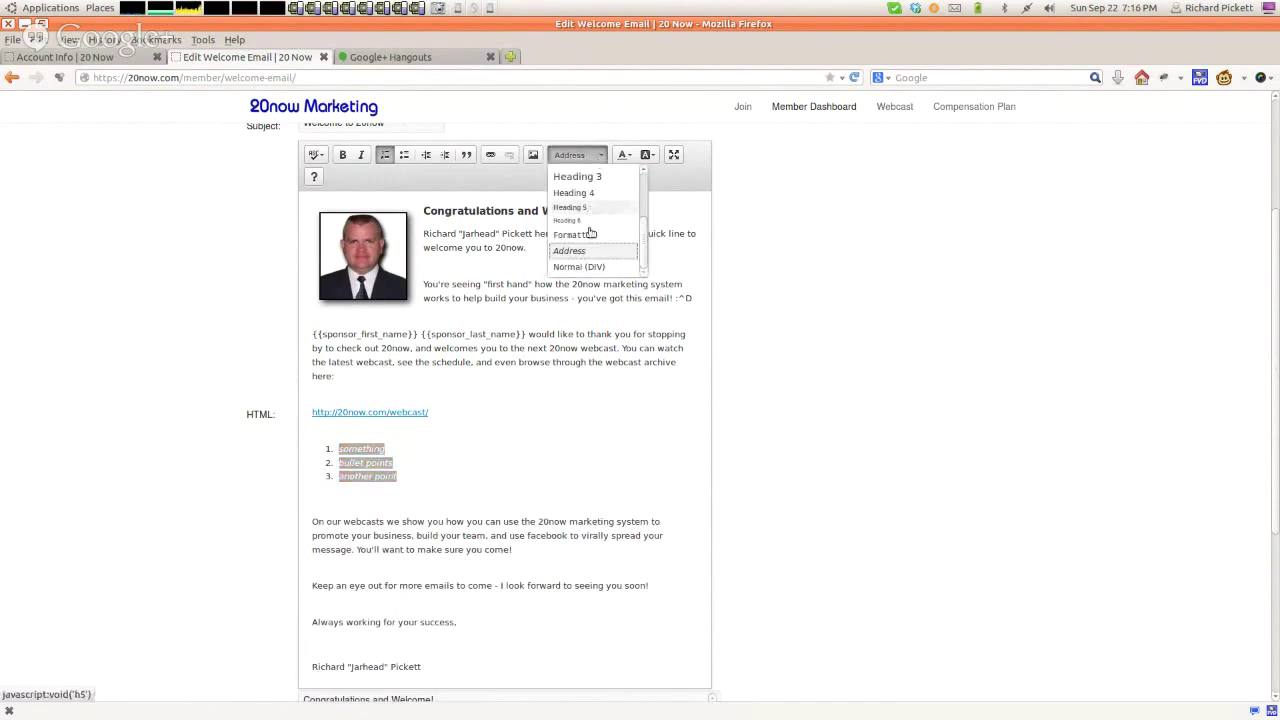
scroll(597, 252, "up", 3)
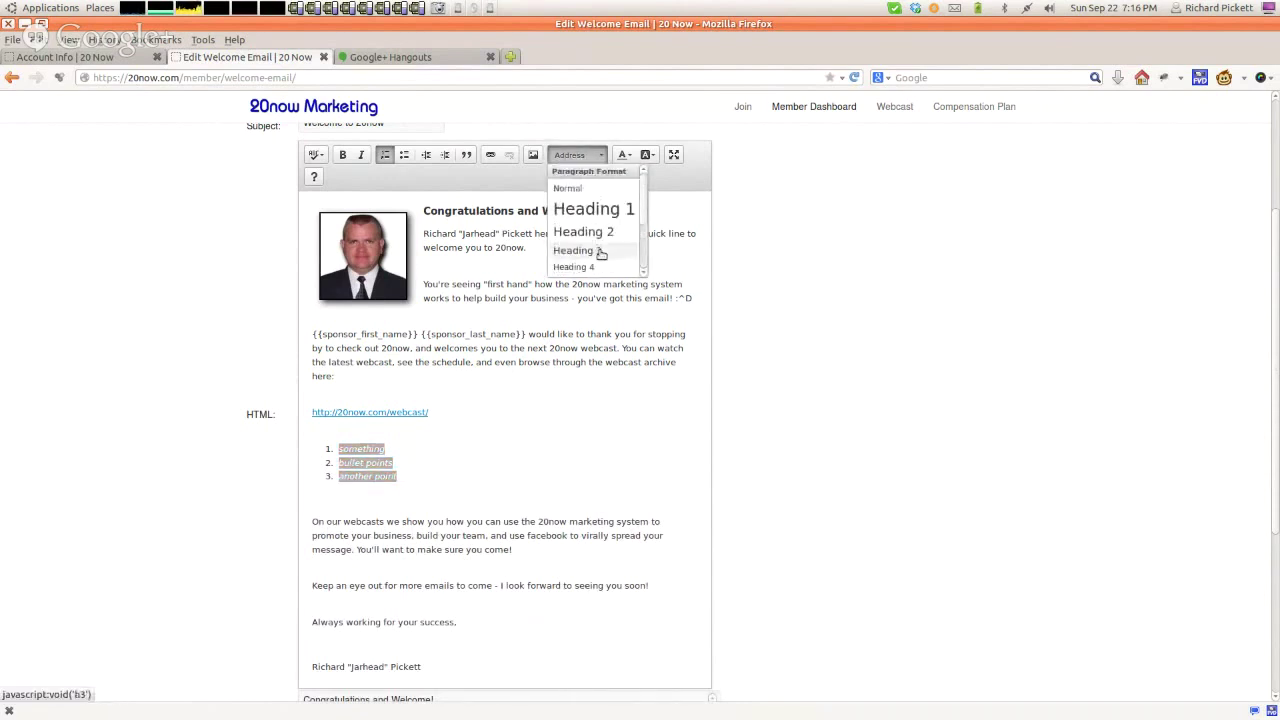
left_click(582, 189)
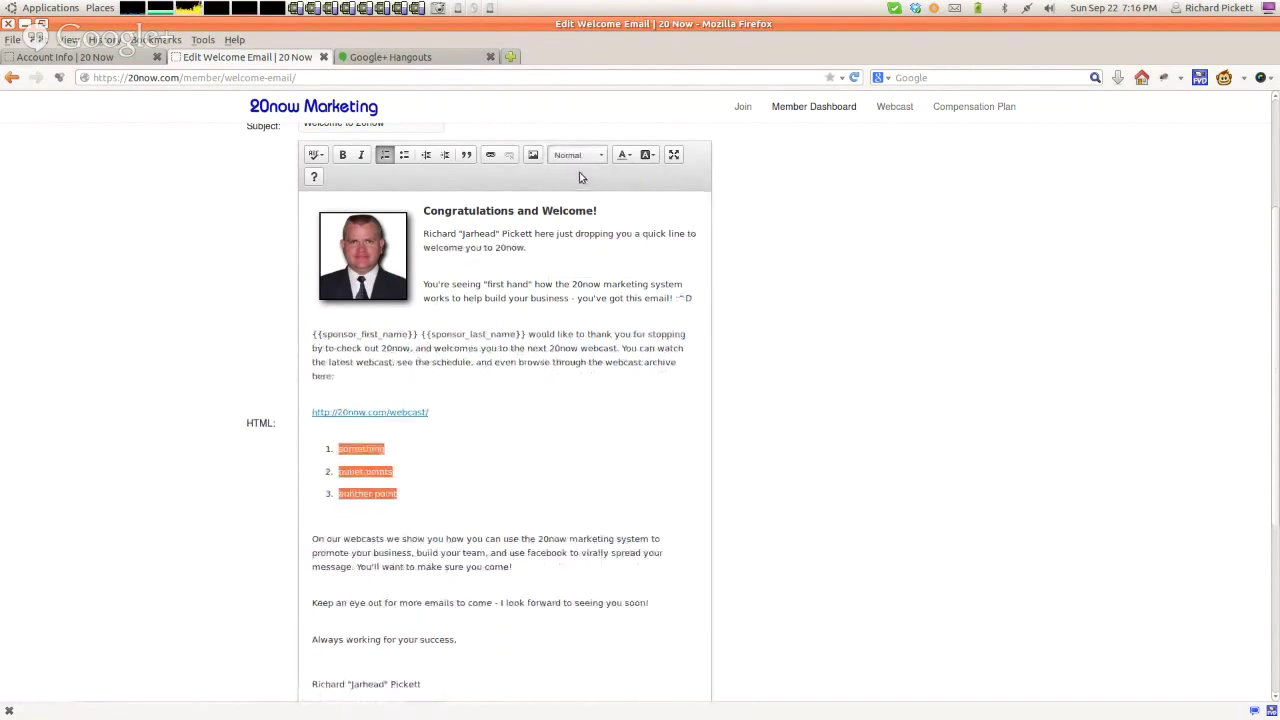
left_click(578, 155)
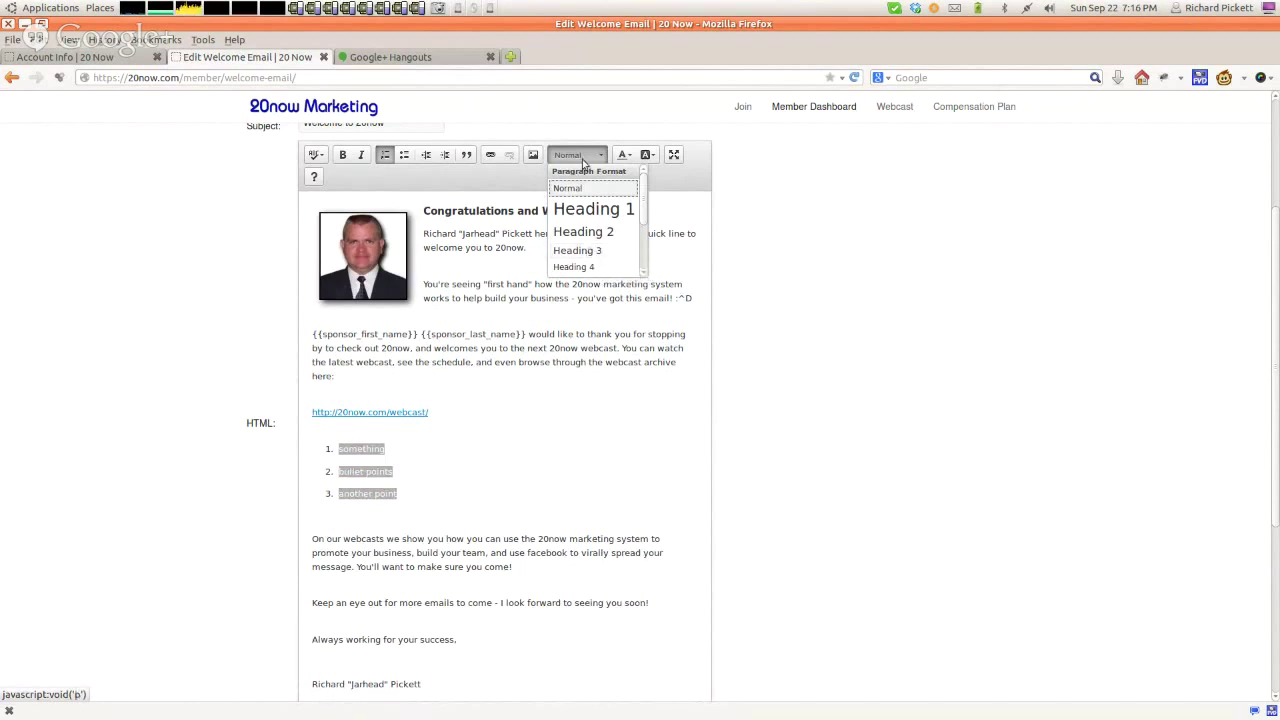
key("Escape")
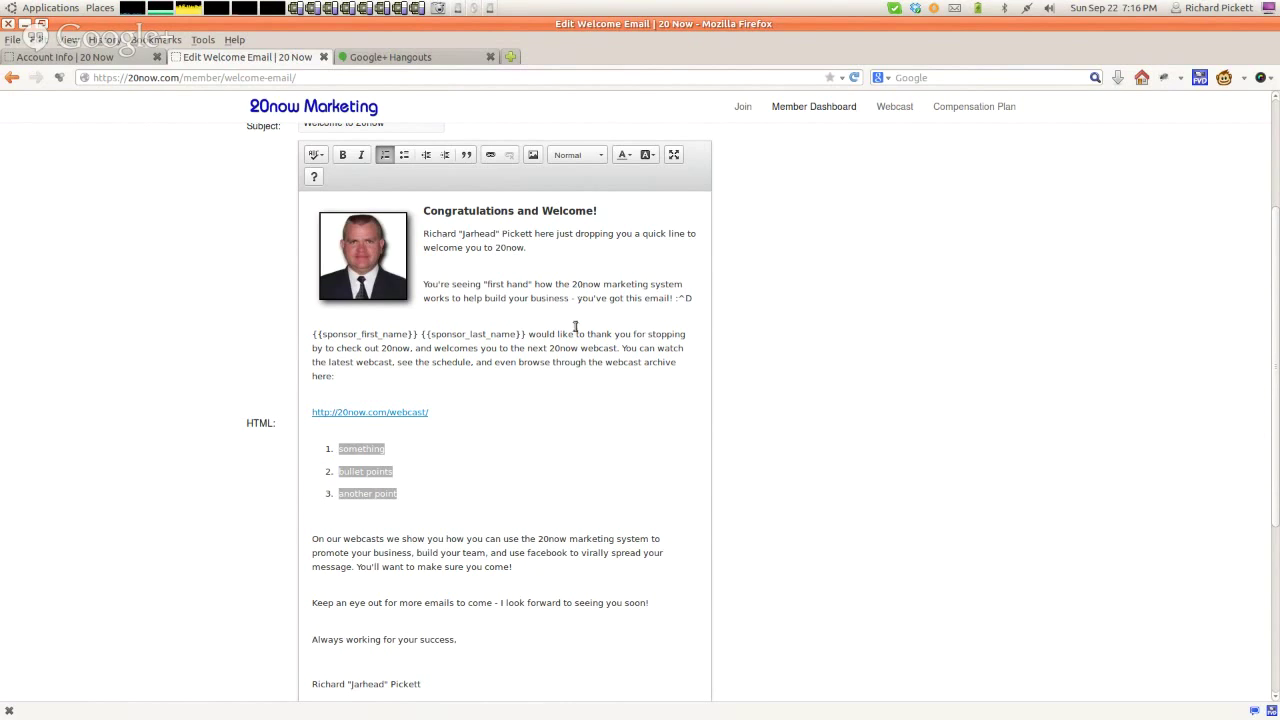
left_click(425, 471)
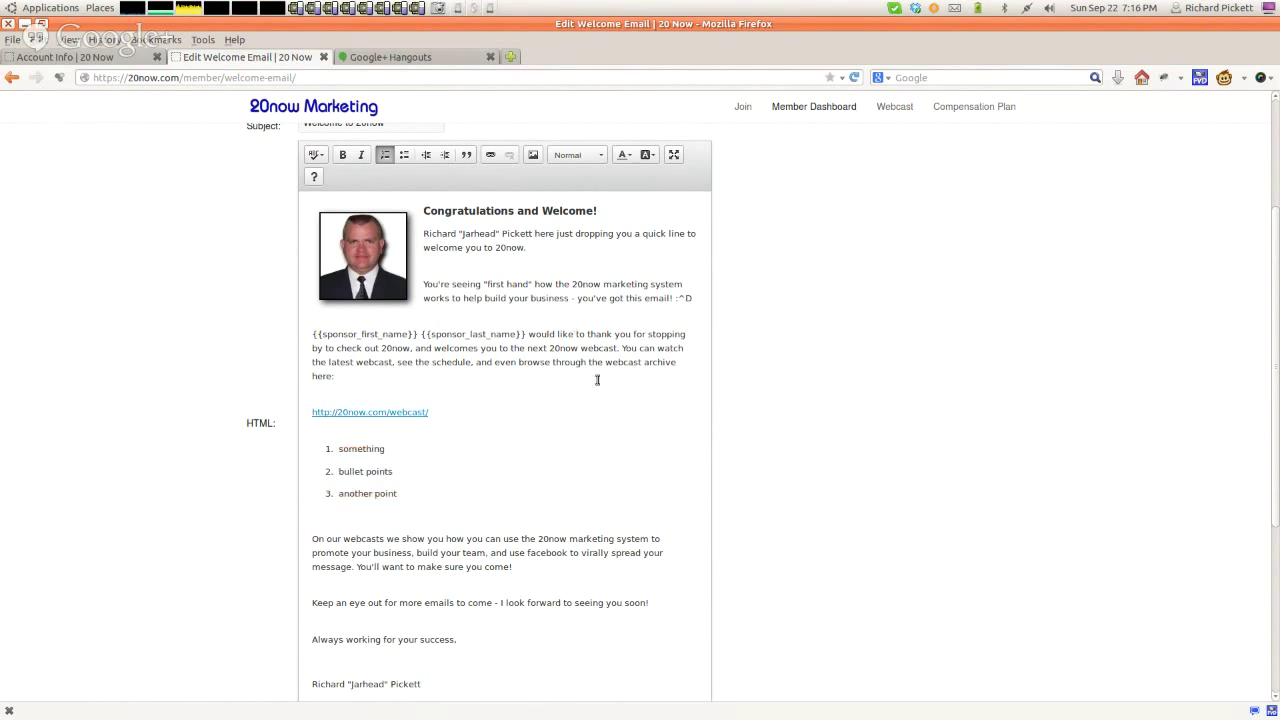
Step: Change the text color of the "Congratulations and Welcome!" heading to red
left_click_drag(608, 212, 423, 210)
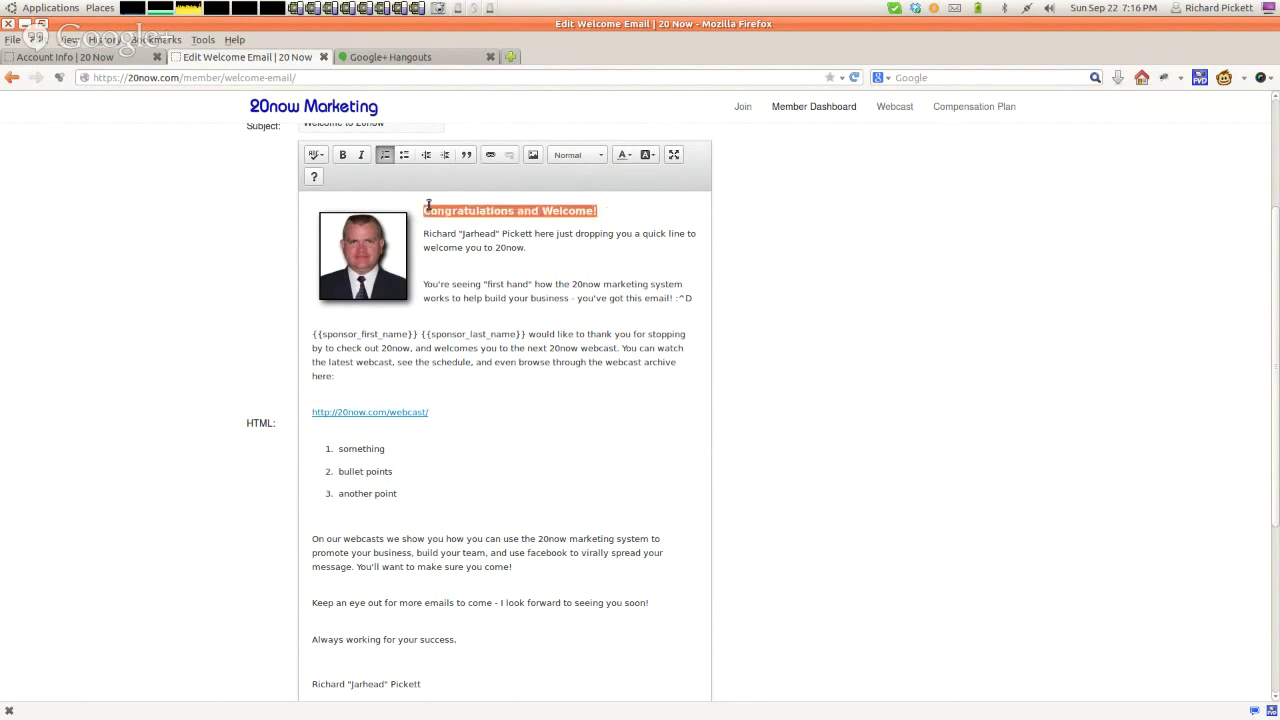
left_click(622, 154)
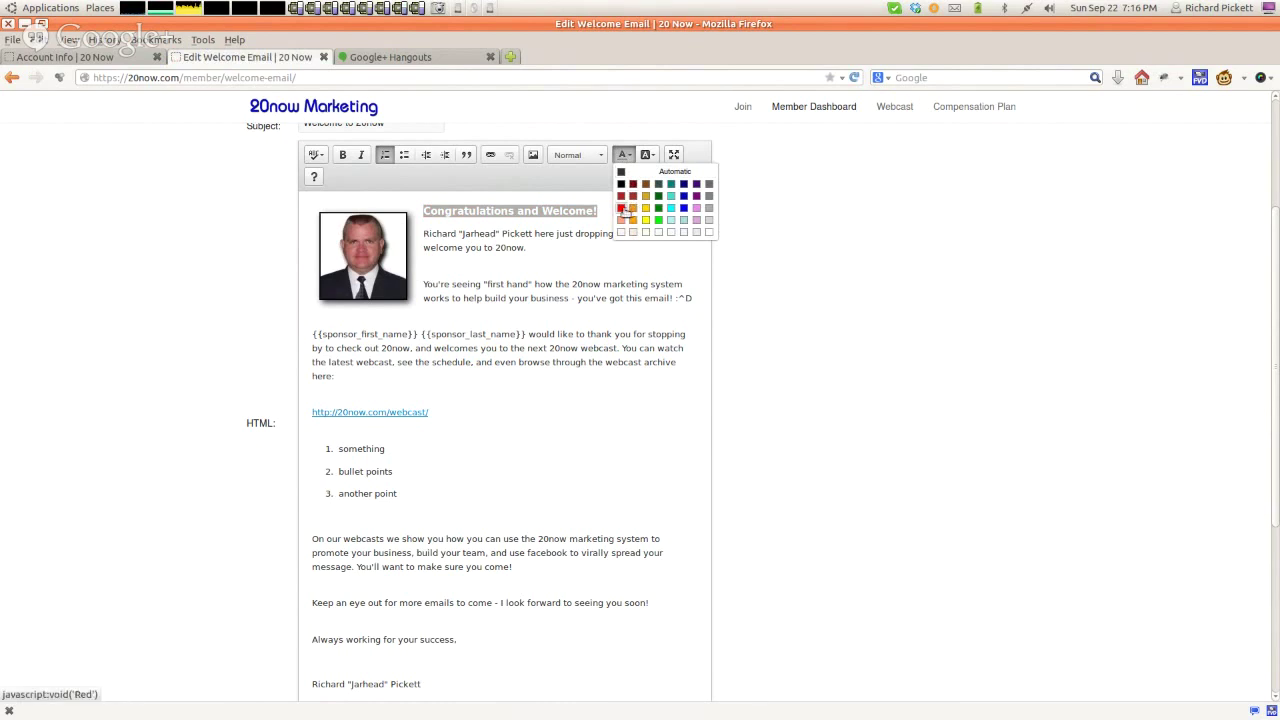
left_click(620, 207)
Step: Give the introductory sentence directly below the heading a yellow background color
left_click(589, 237)
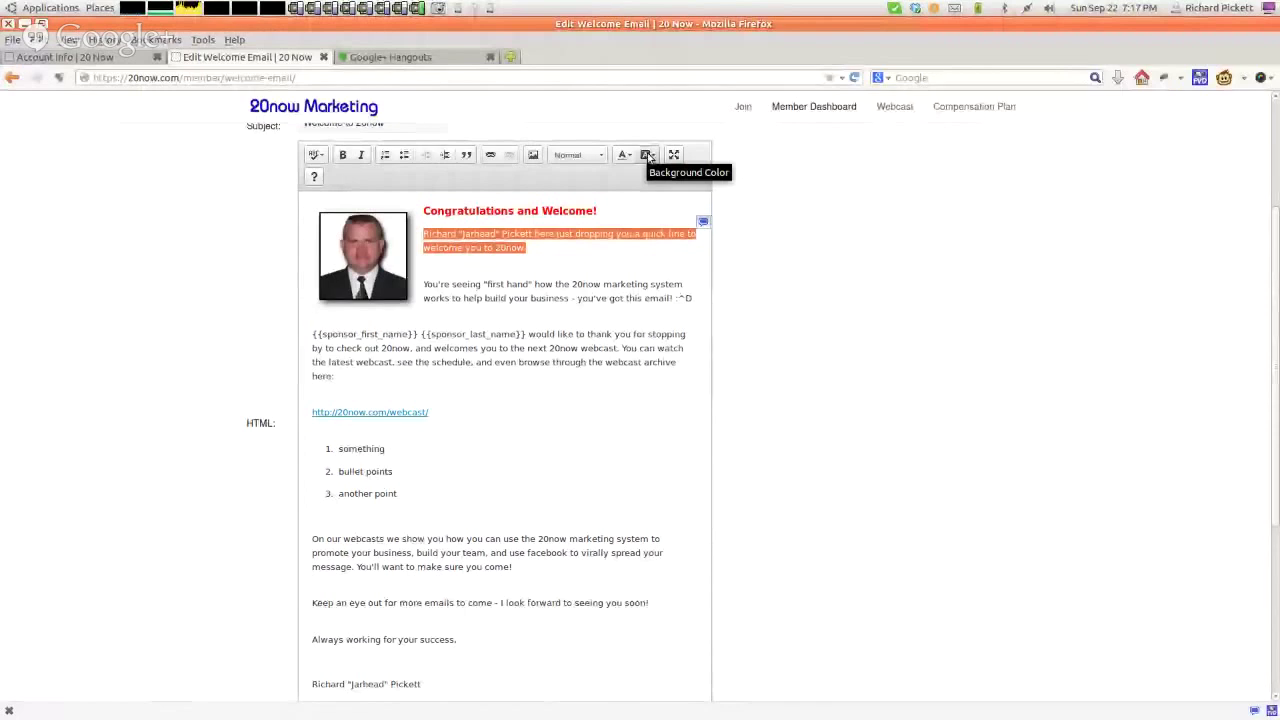
left_click(647, 155)
left_click(647, 155)
left_click(647, 155)
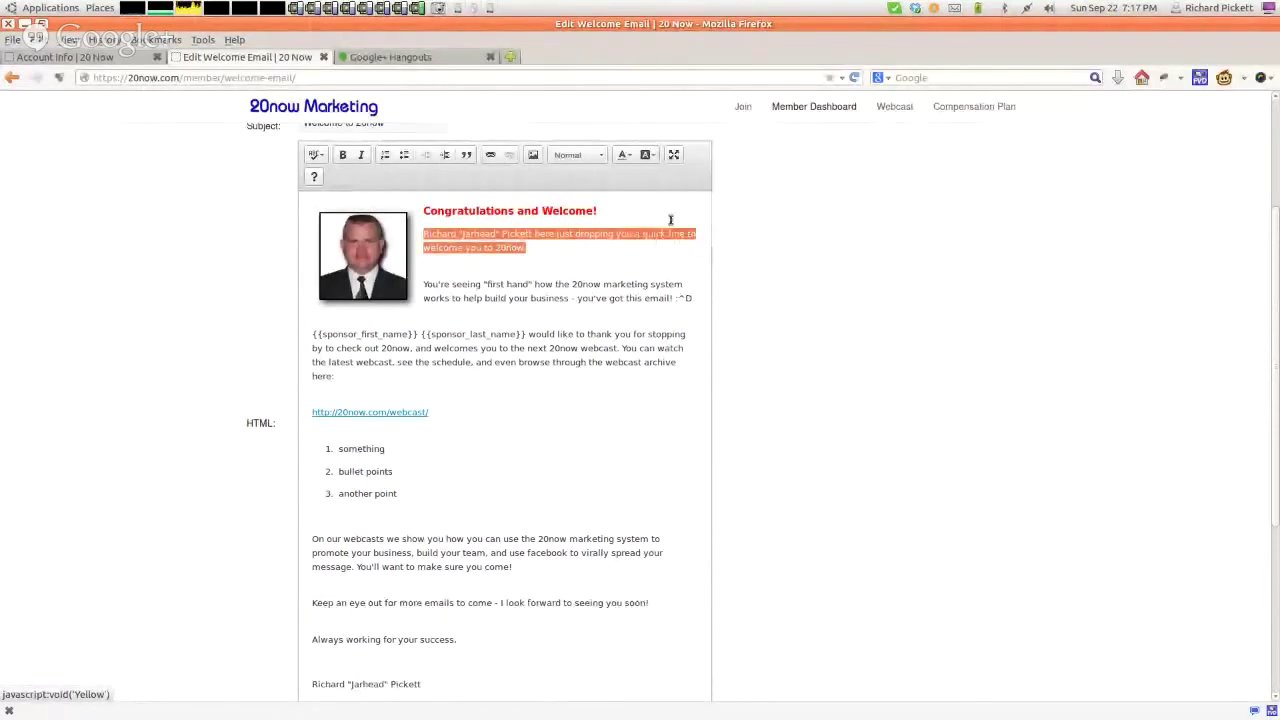
left_click(578, 297)
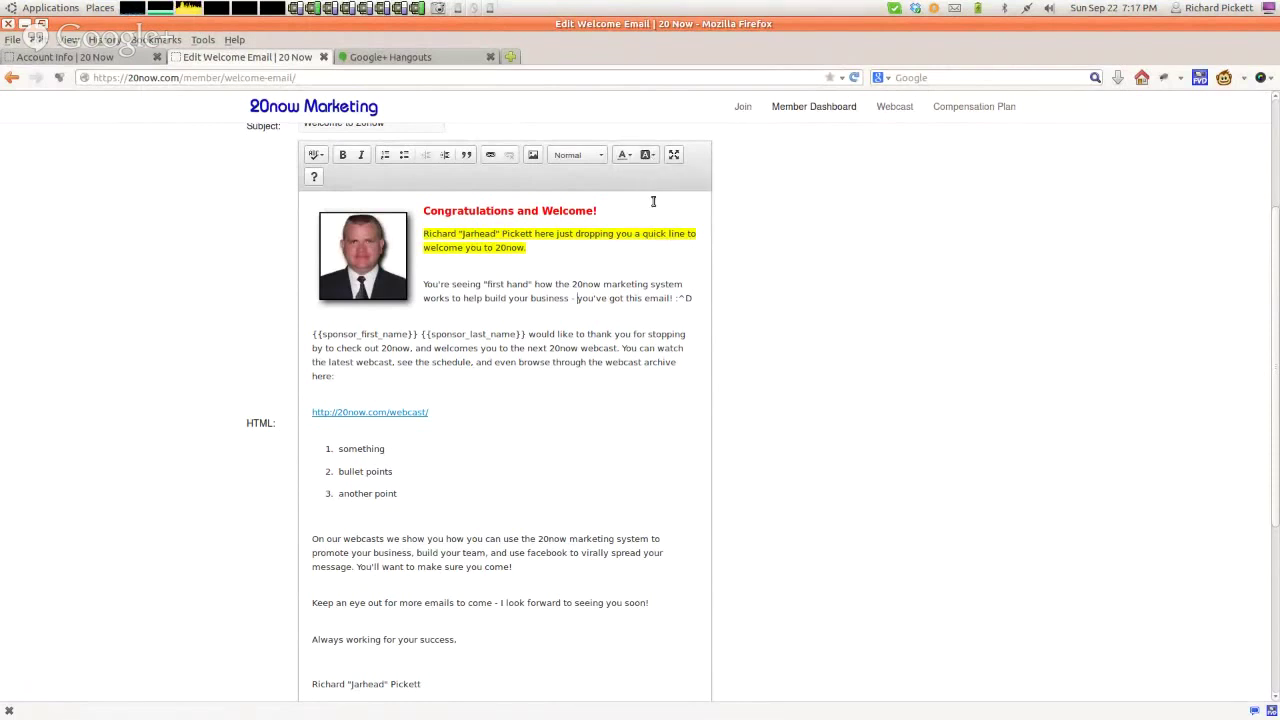
Step: Maximize the message editor to preview the email at full width and restore its original size
left_click(673, 154)
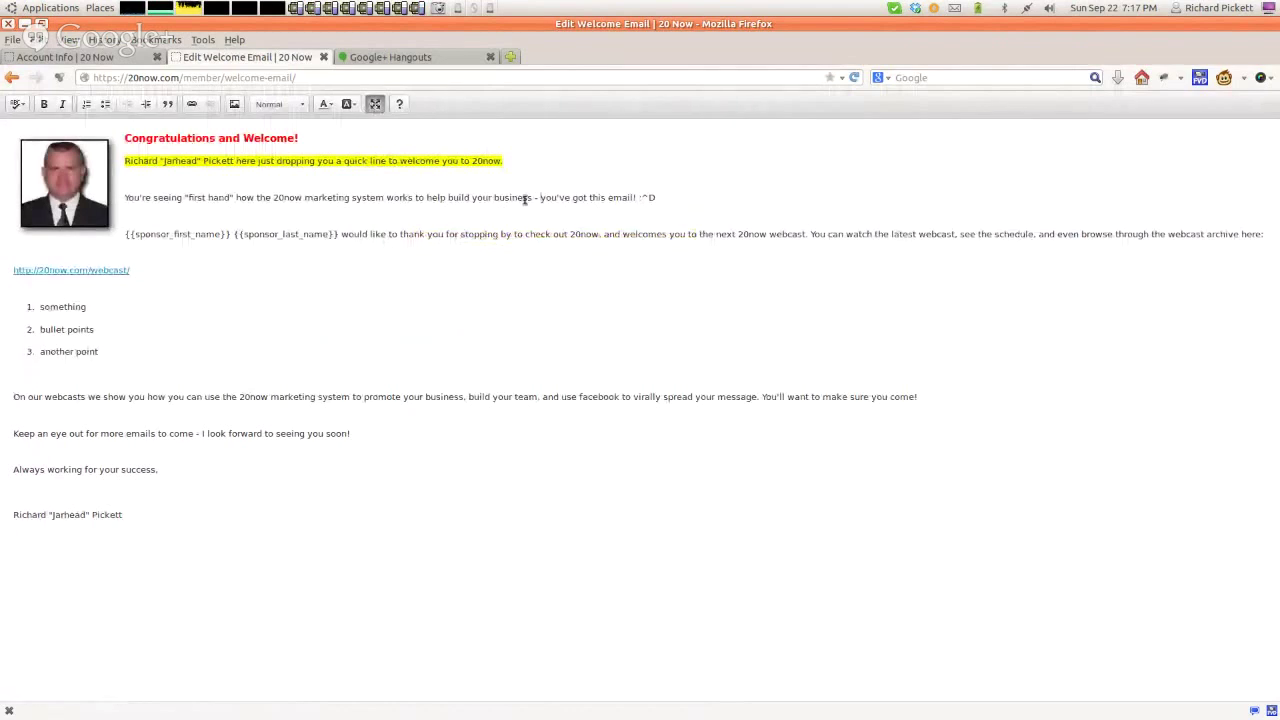
left_click(375, 104)
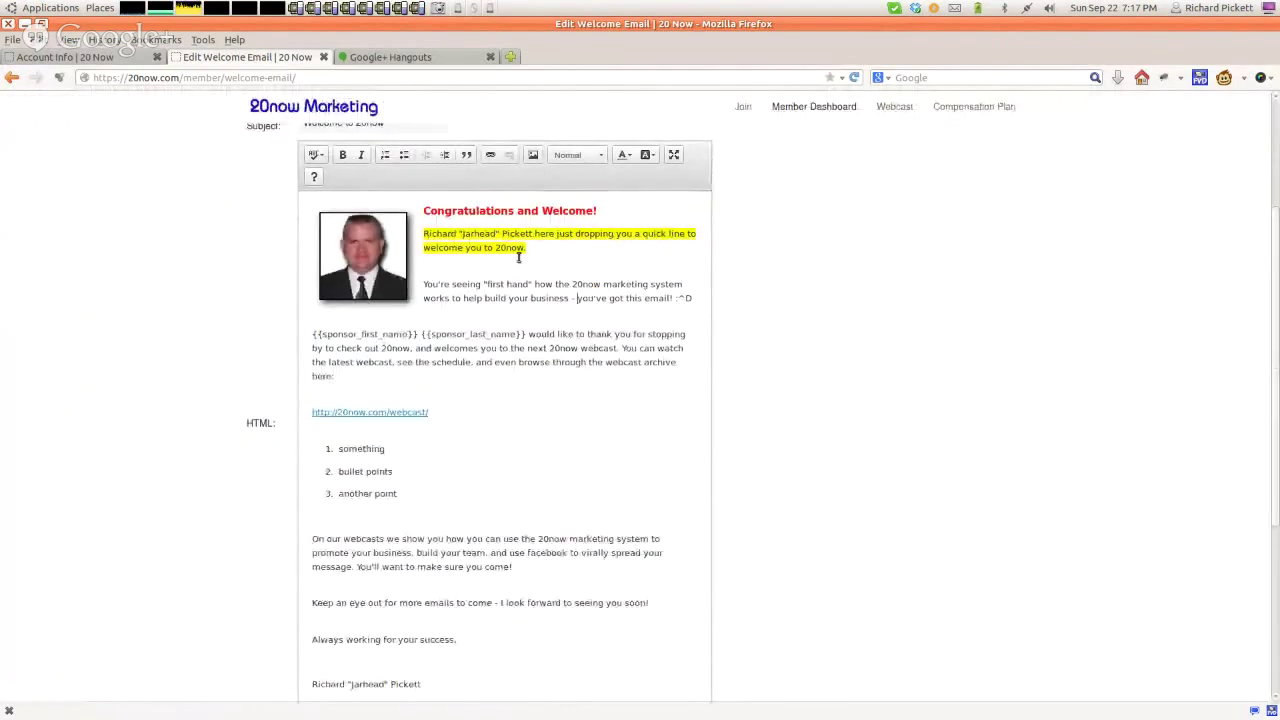
Step: Enable SCAYT spell checking for the message and bring the webcast paragraph into view
left_click(316, 155)
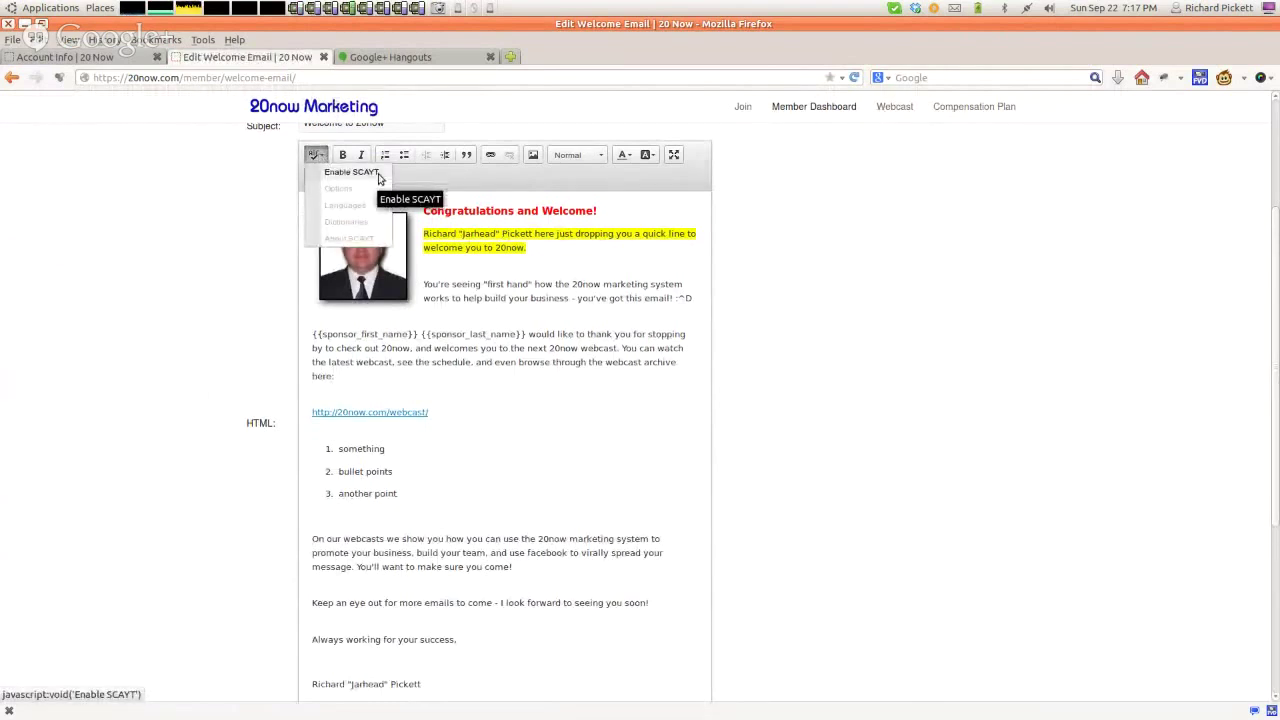
left_click(379, 175)
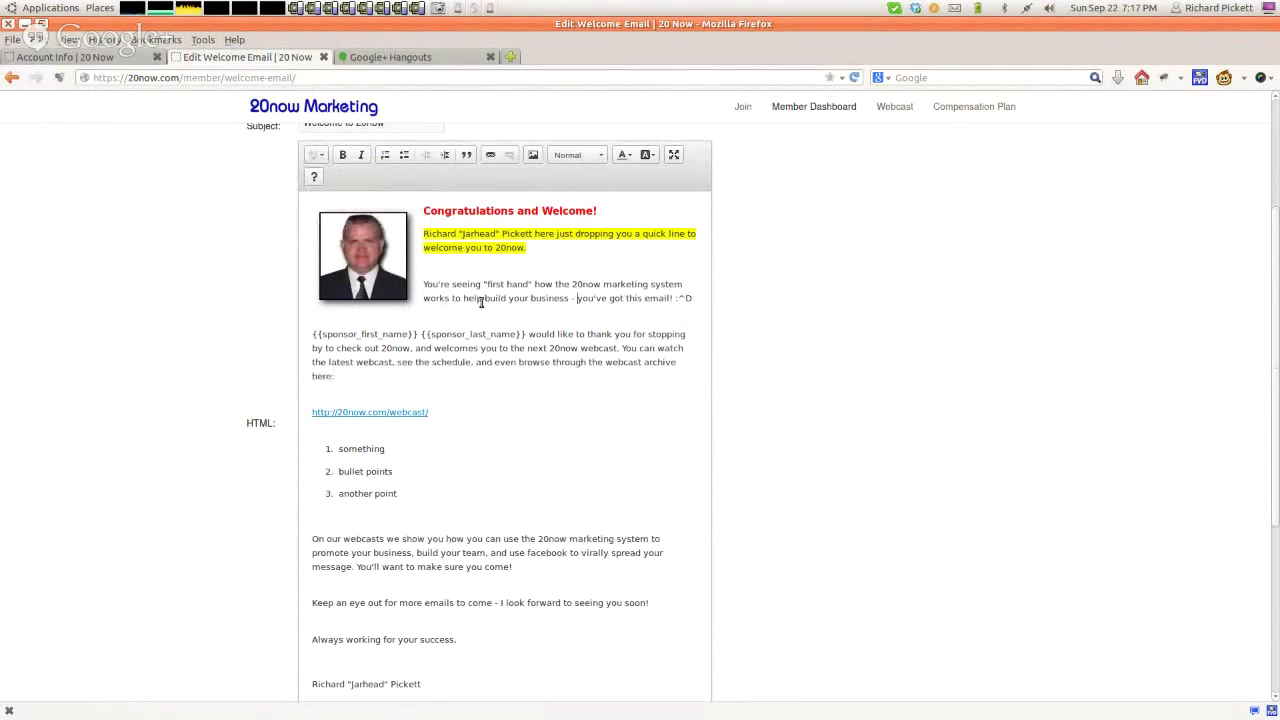
scroll(470, 320, "down", 2)
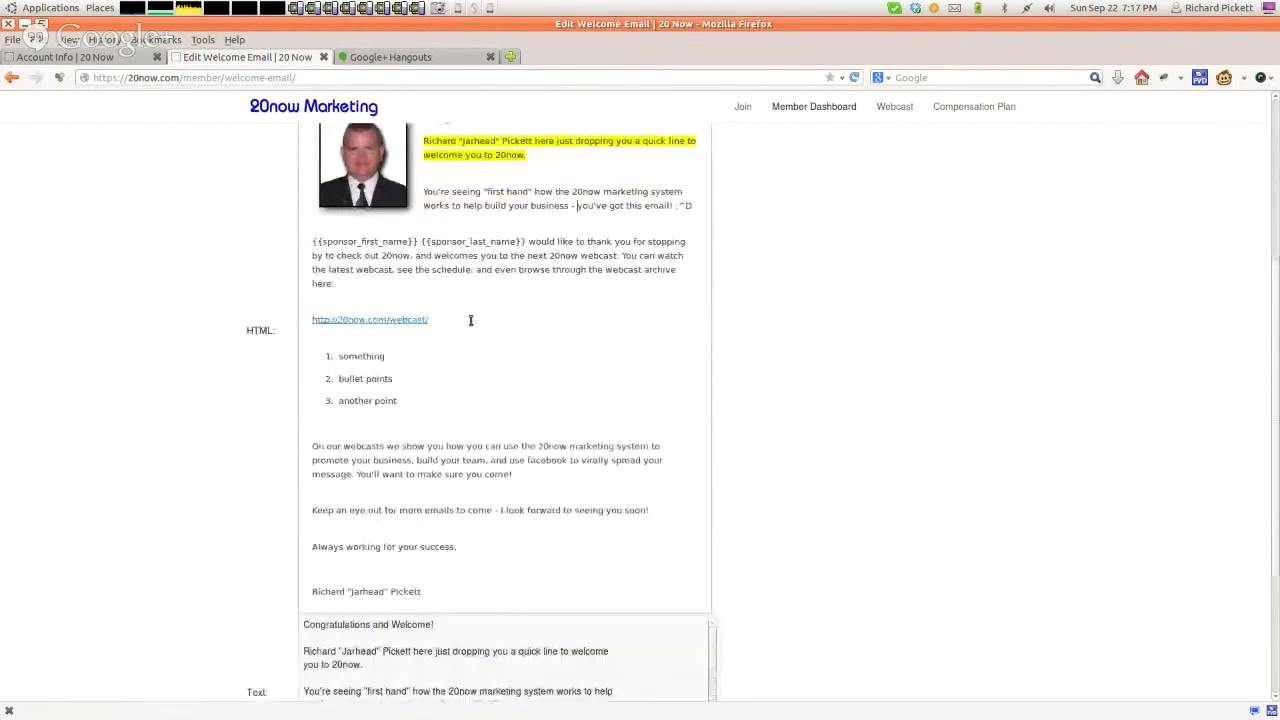
scroll(470, 320, "down", 3)
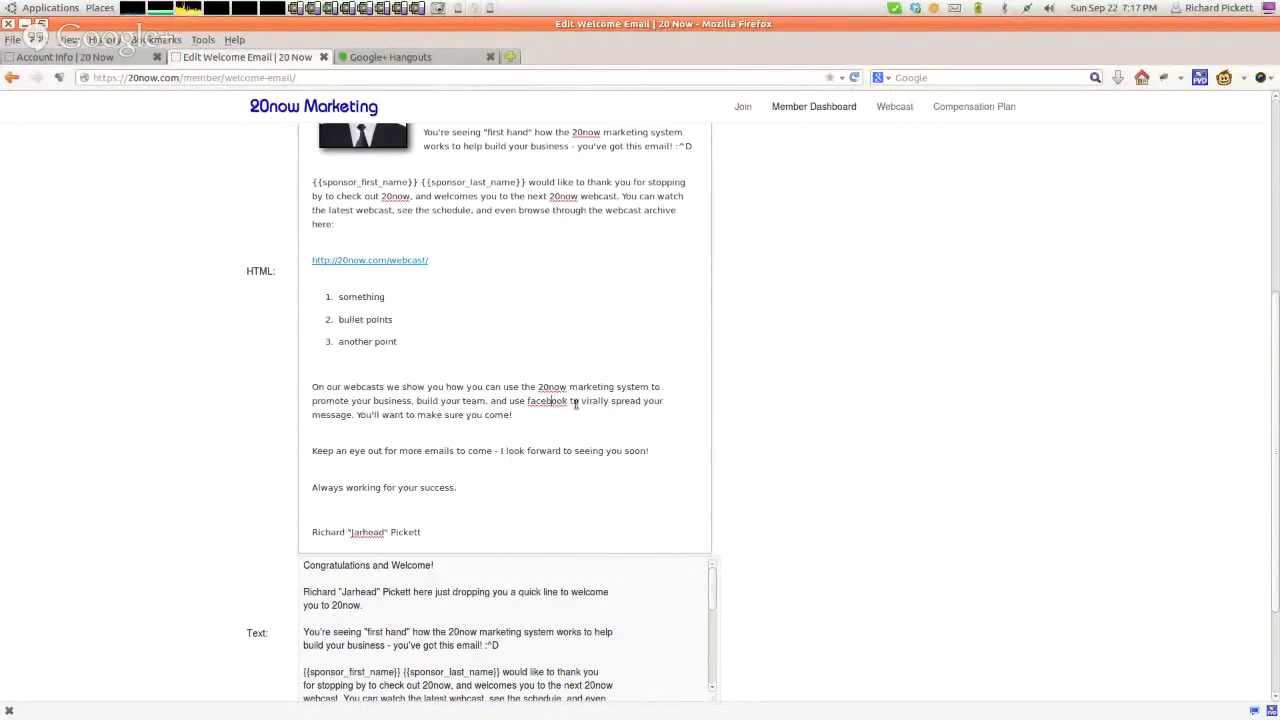
Step: Try capitalizing the first letter of "facebook" in the webcast paragraph, and restore the lowercase f
key("shift+Right")
type("F")
type("f")
left_click(610, 415)
Step: Check the context options of the flagged words "20now" and "facebook" for spelling suggestions
scroll(608, 422, "up", 1)
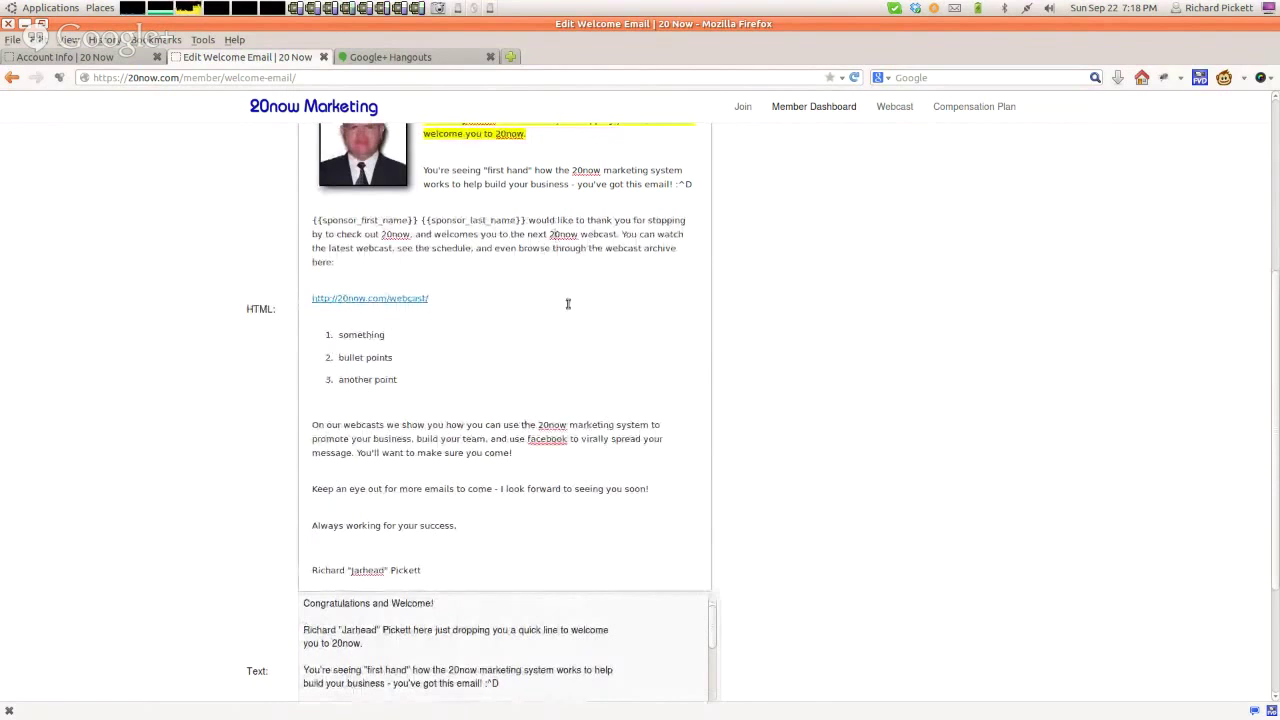
right_click(566, 238)
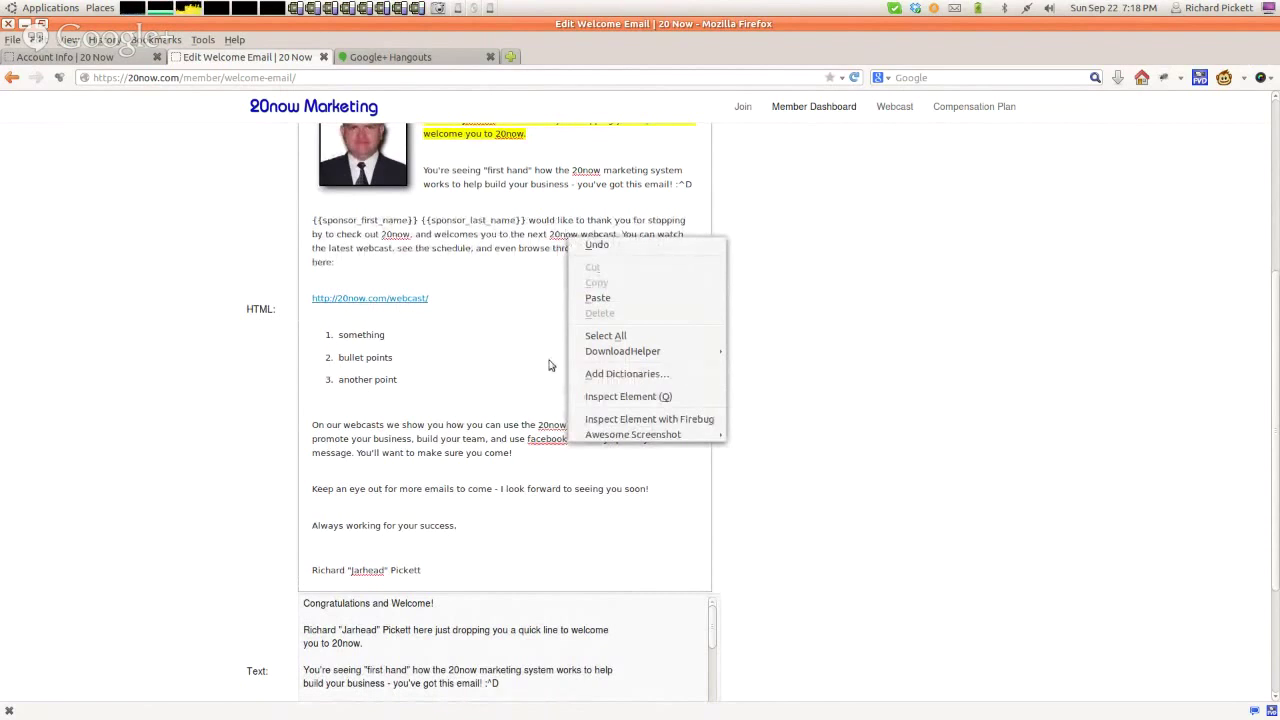
left_click(553, 234)
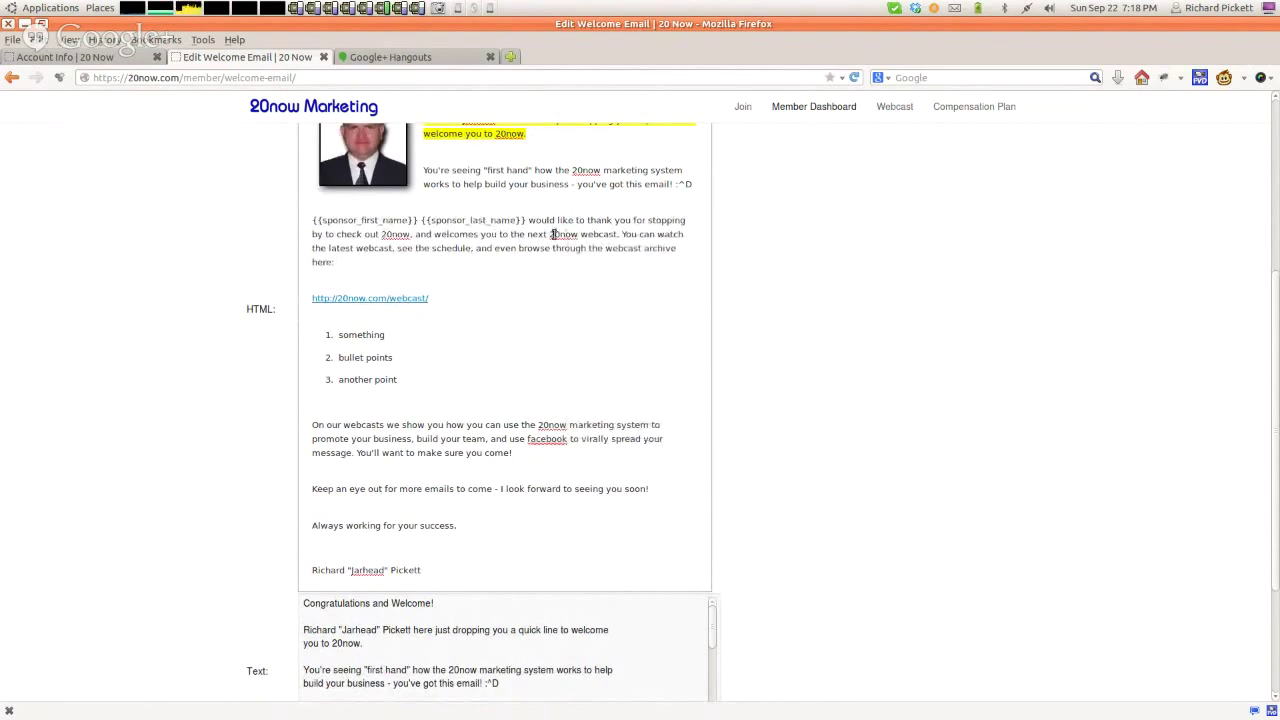
right_click(553, 234)
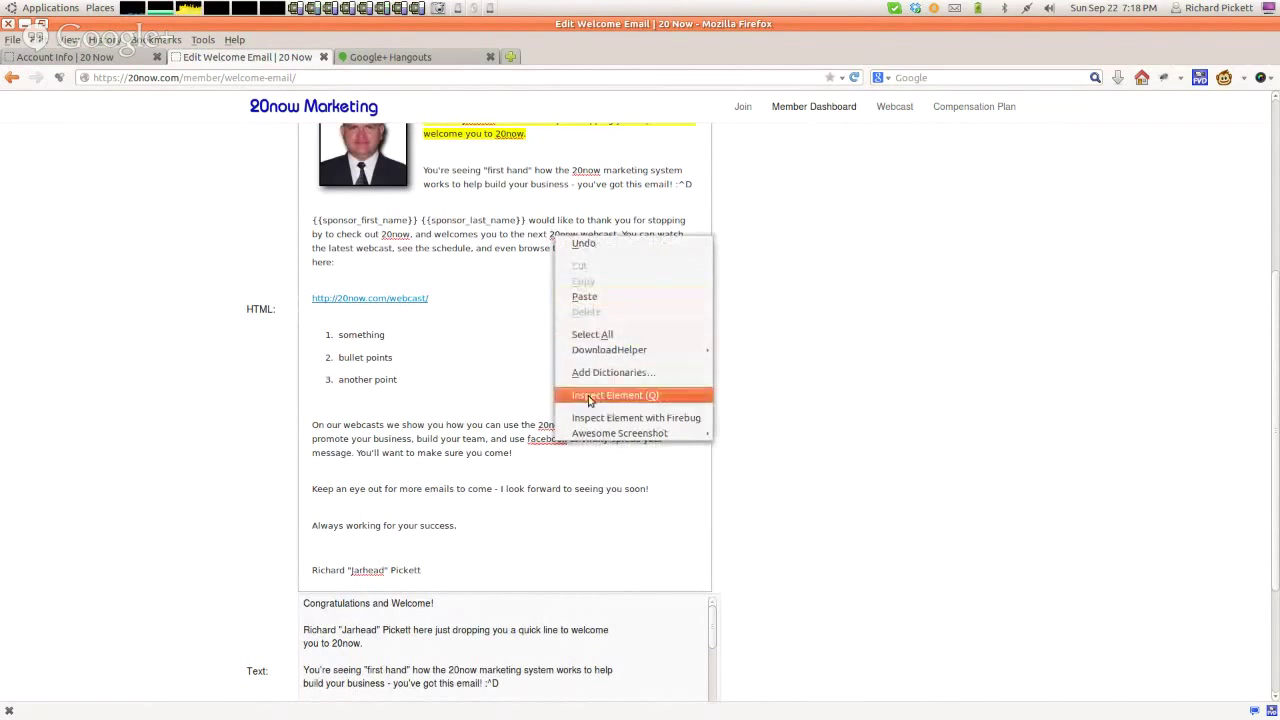
left_click(521, 443)
right_click(531, 439)
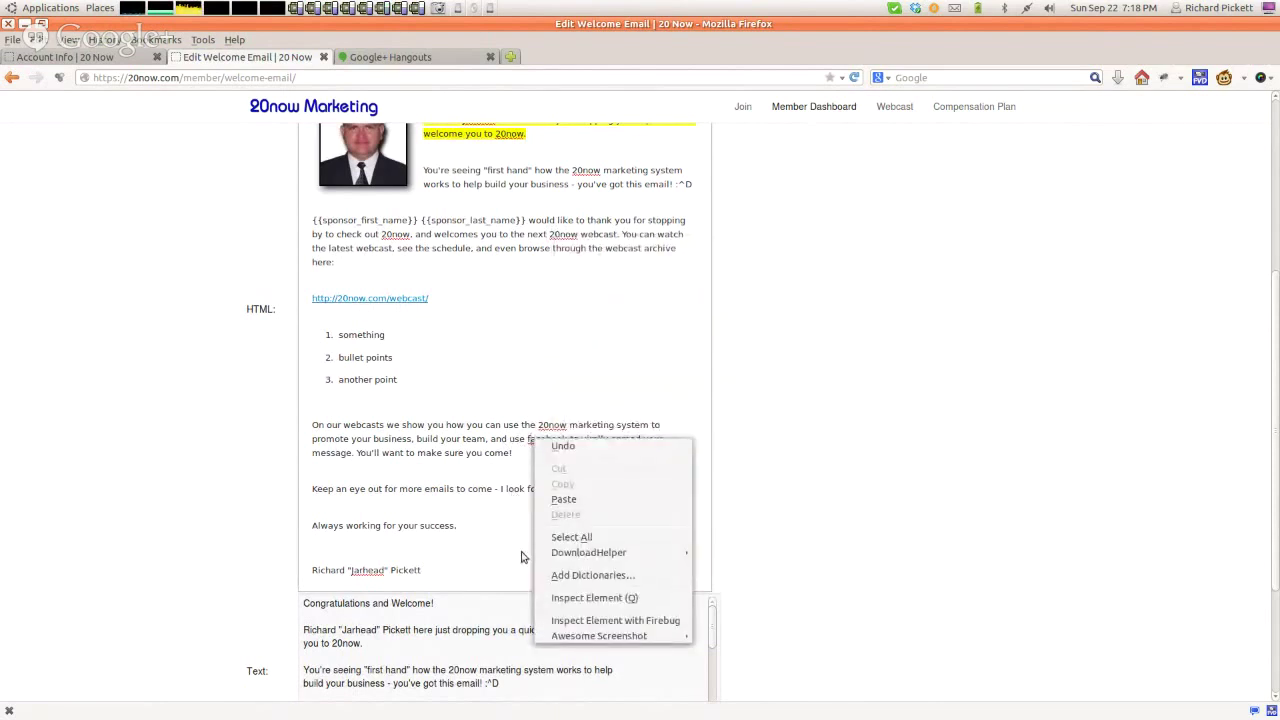
left_click(501, 444)
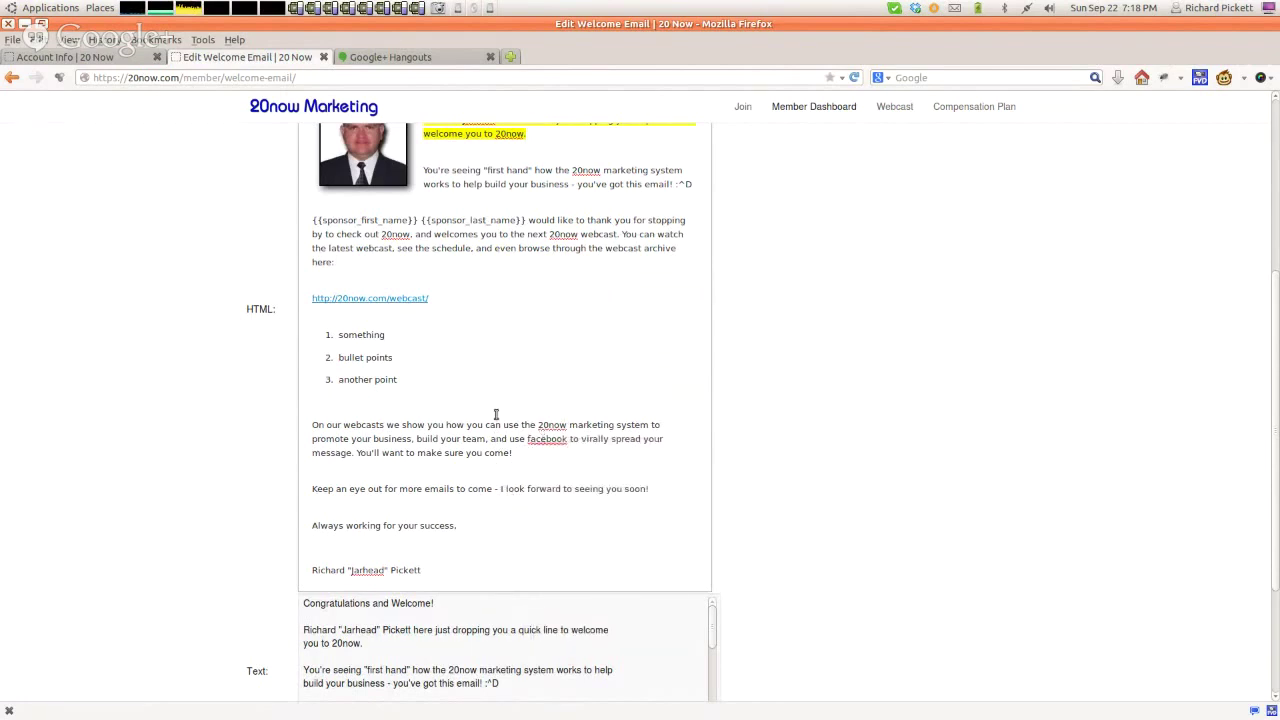
scroll(472, 412, "up", 2)
scroll(473, 413, "down", 1)
scroll(526, 464, "up", 1)
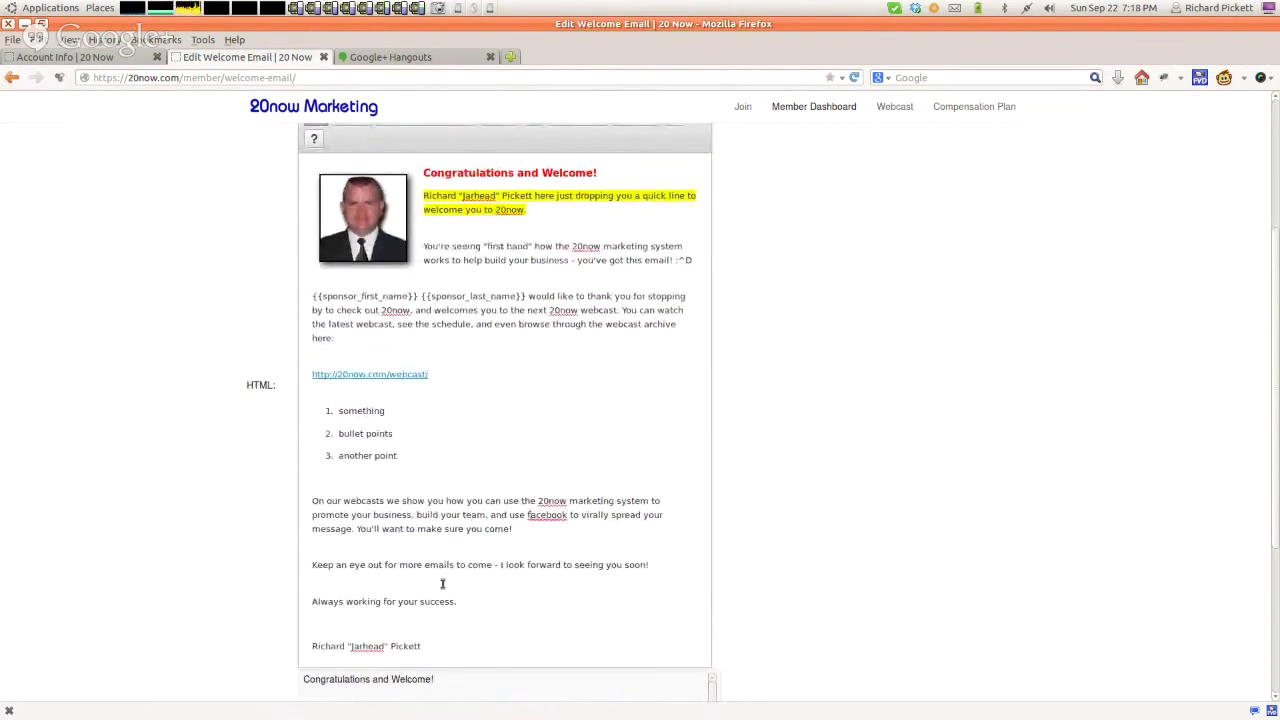
double_click(366, 646)
left_click(466, 554)
scroll(466, 554, "up", 2)
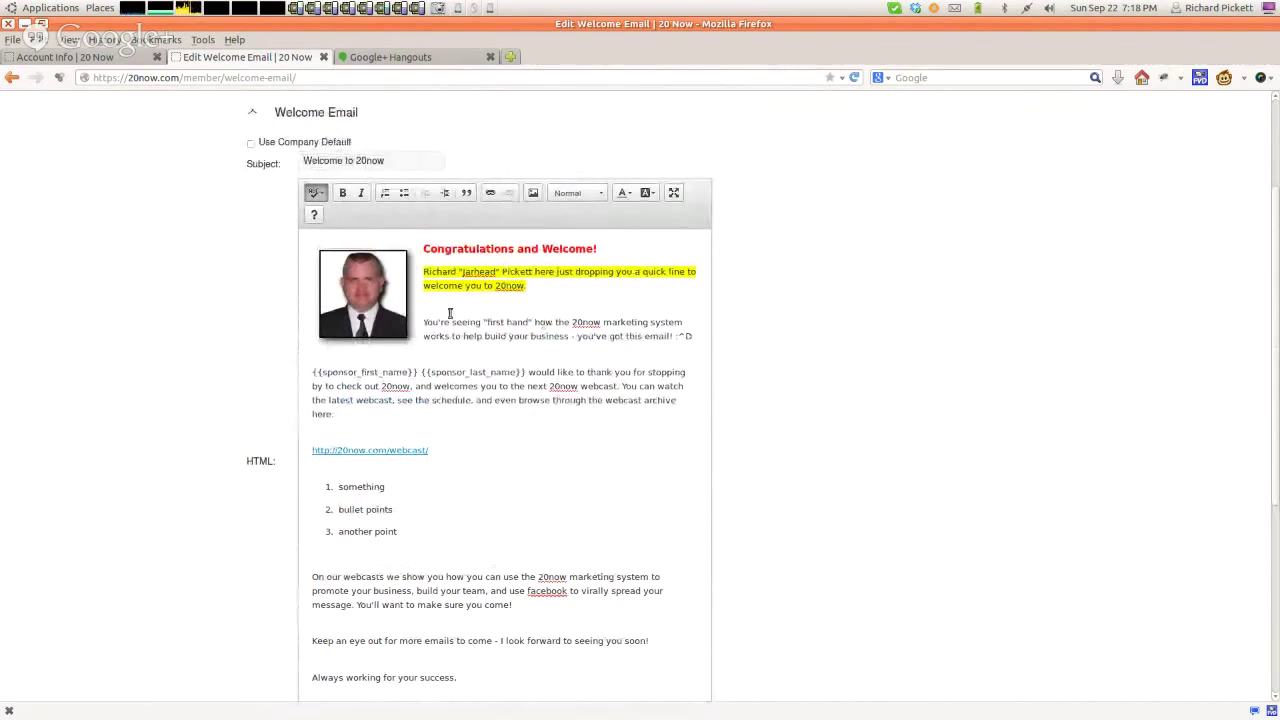
Step: Disable SCAYT spell checking for the message
left_click(314, 193)
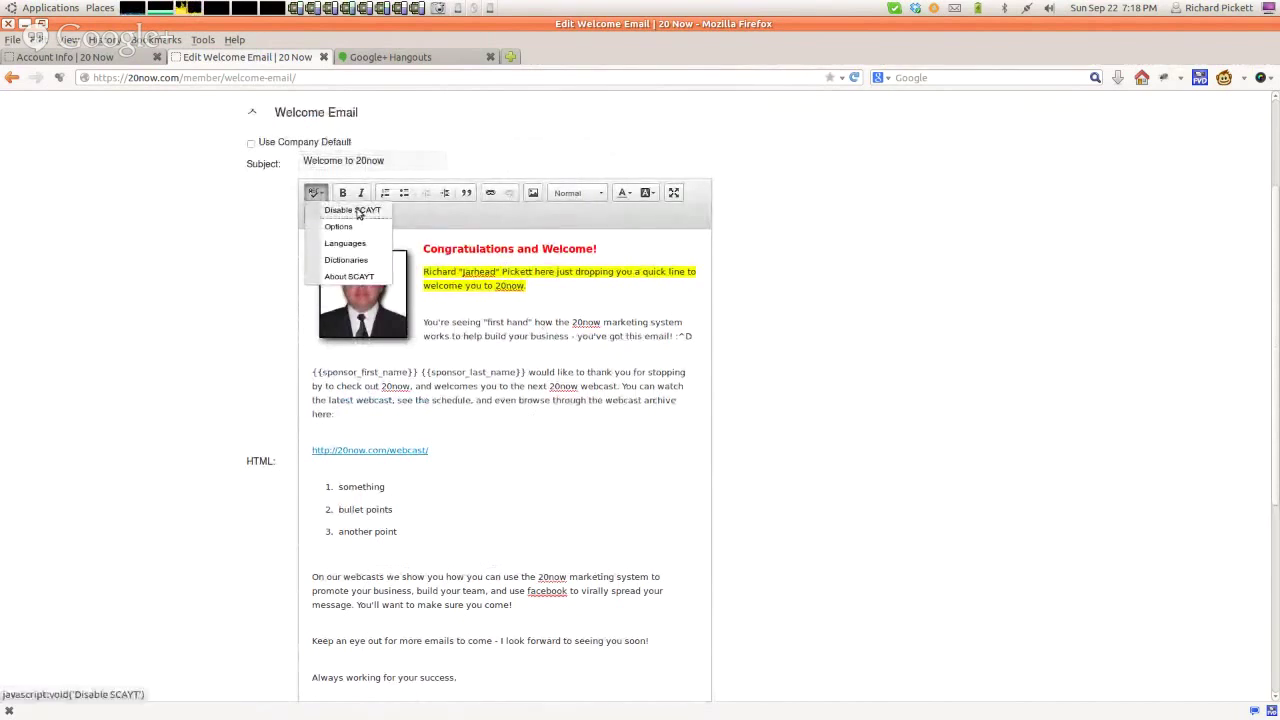
left_click(352, 210)
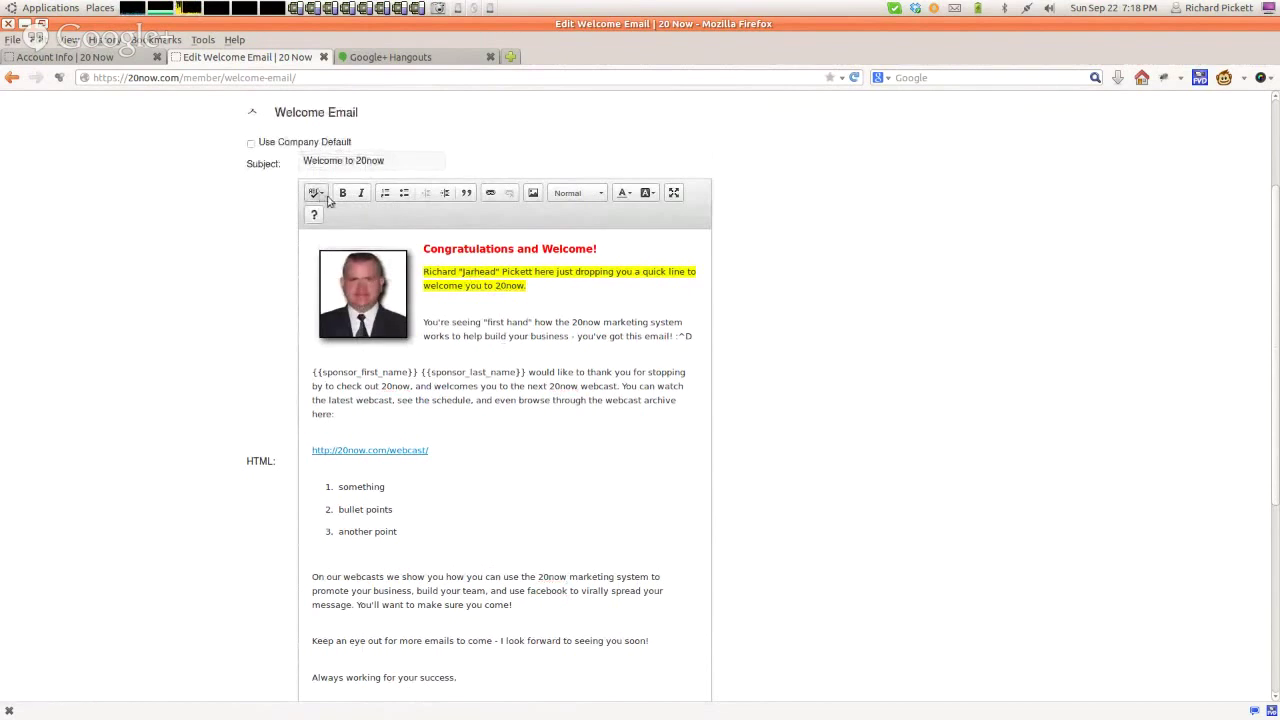
Step: Compare the HTML version of the welcome email with the plain-text version beneath it
scroll(490, 416, "down", 1)
scroll(490, 416, "down", 2)
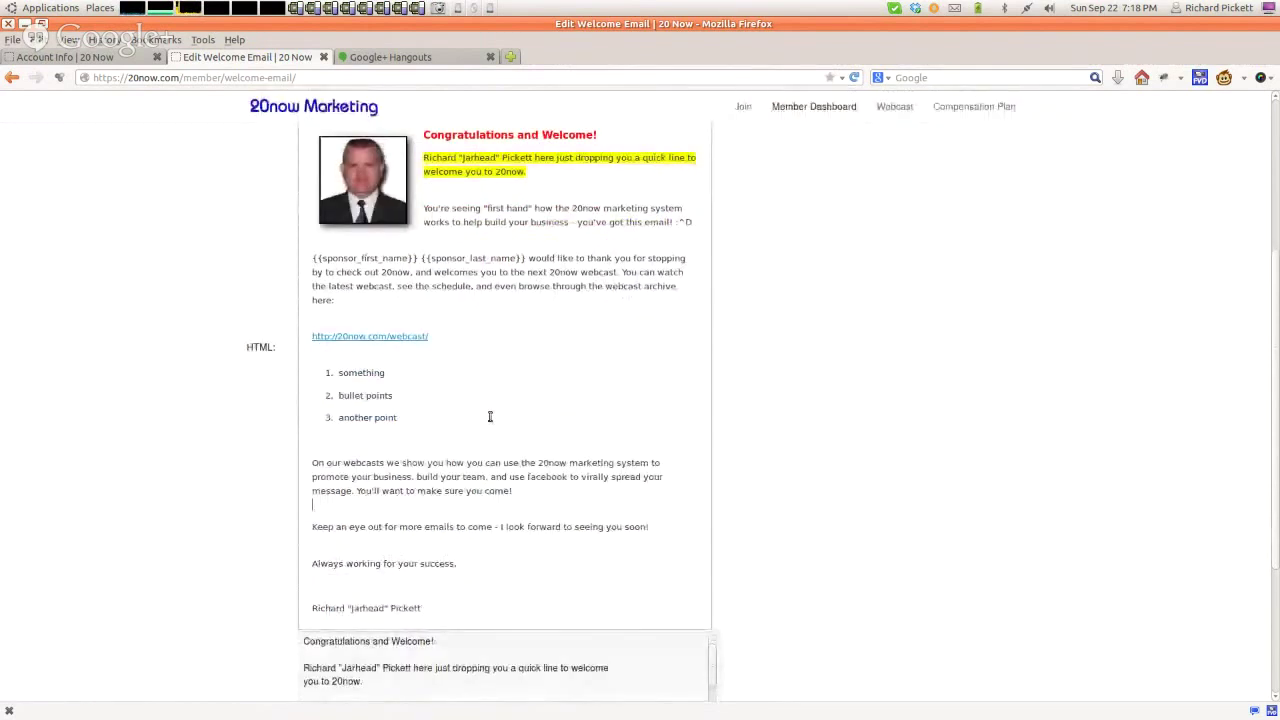
scroll(490, 416, "down", 1)
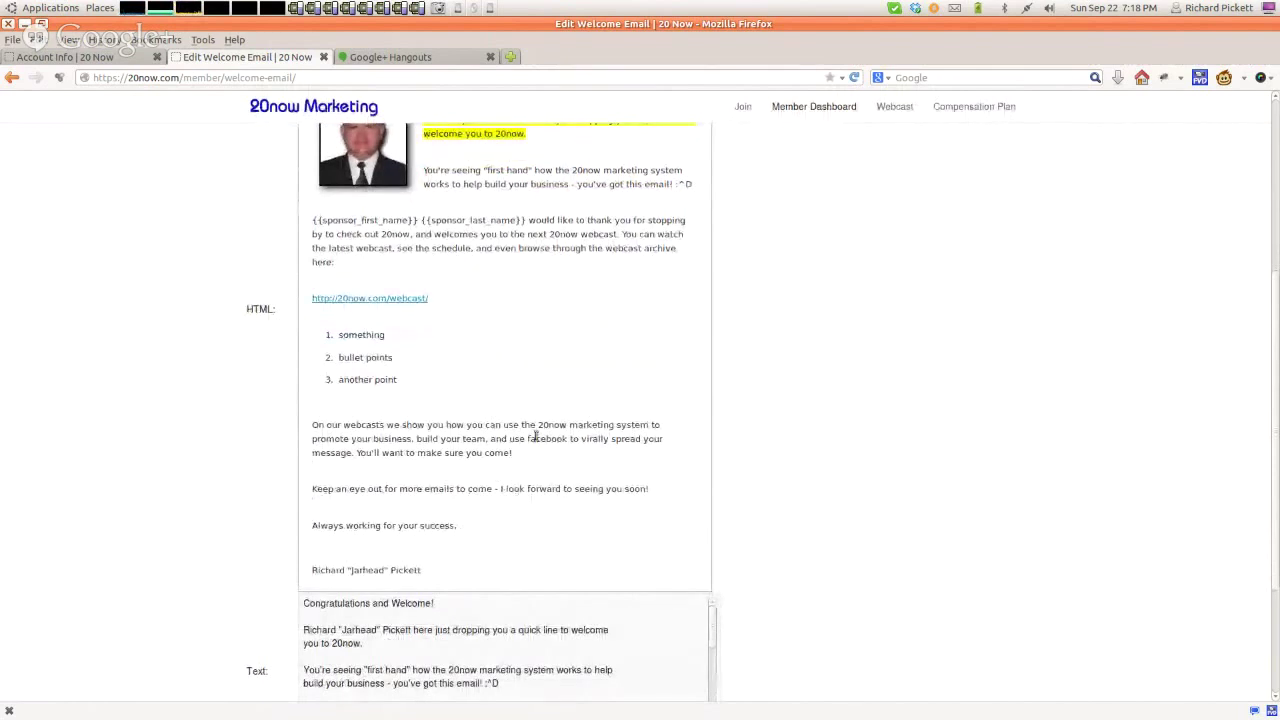
left_click_drag(248, 308, 276, 309)
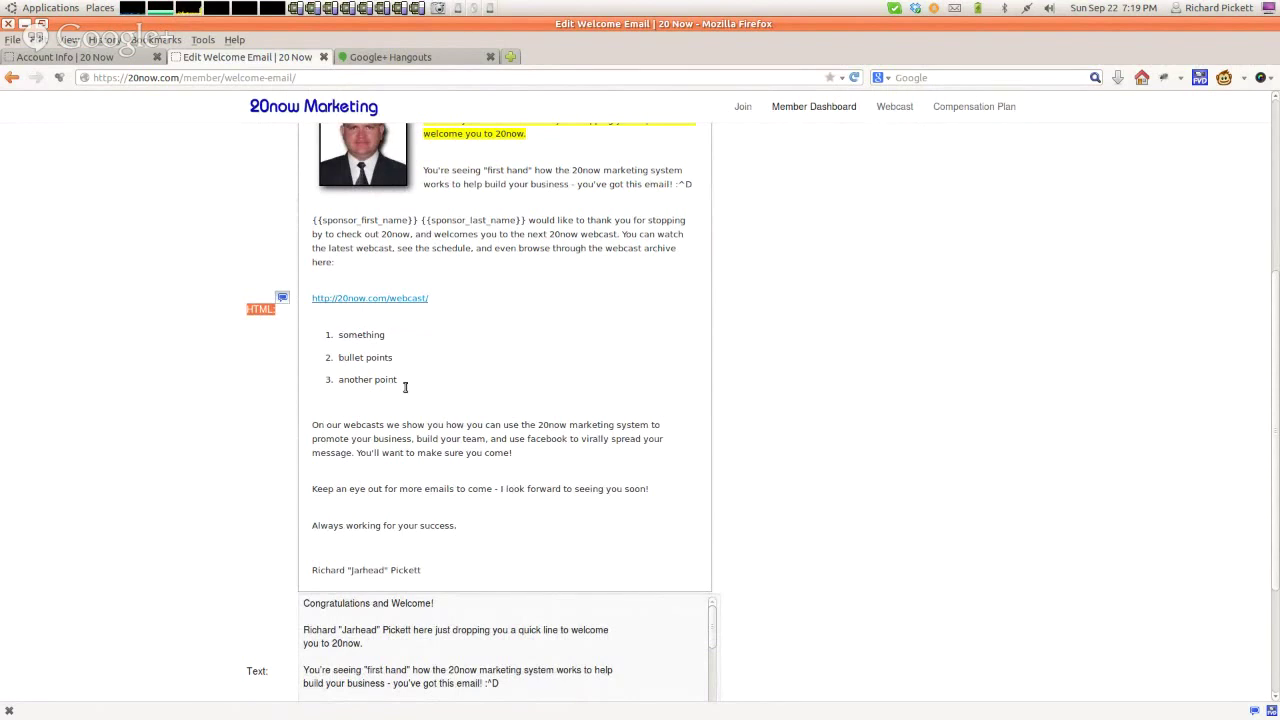
scroll(500, 457, "up", 2)
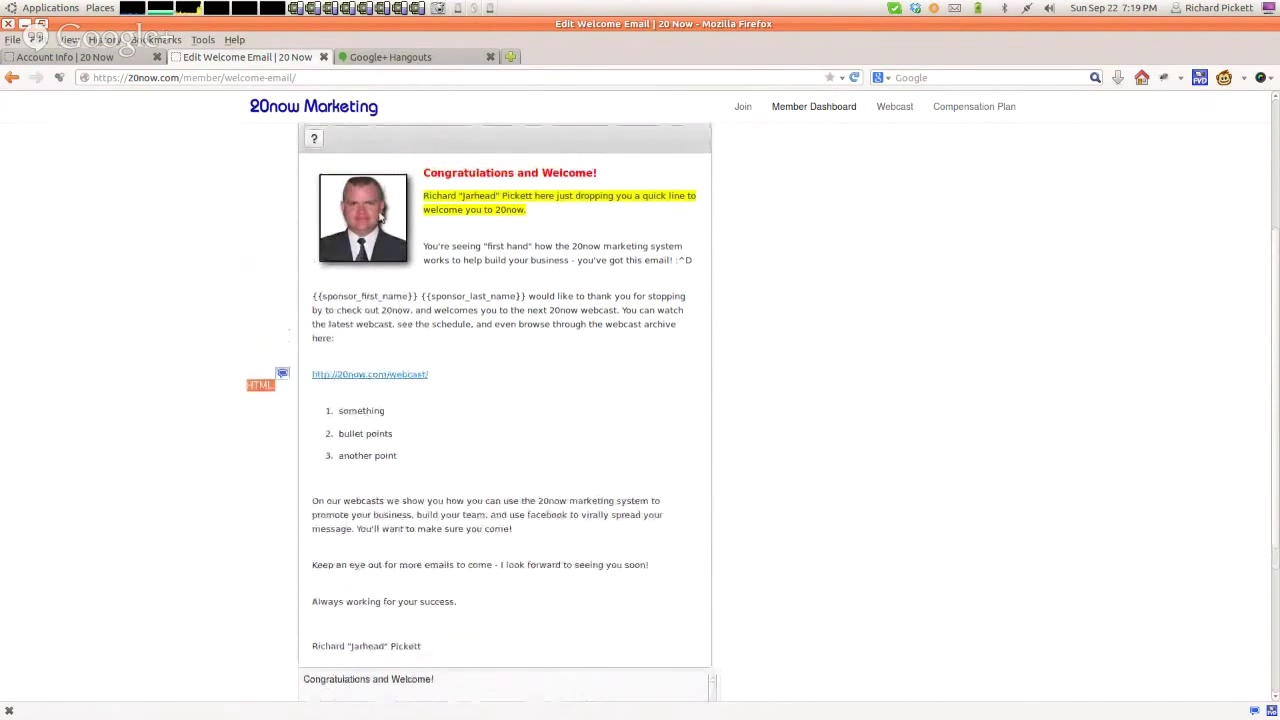
left_click_drag(452, 173, 479, 173)
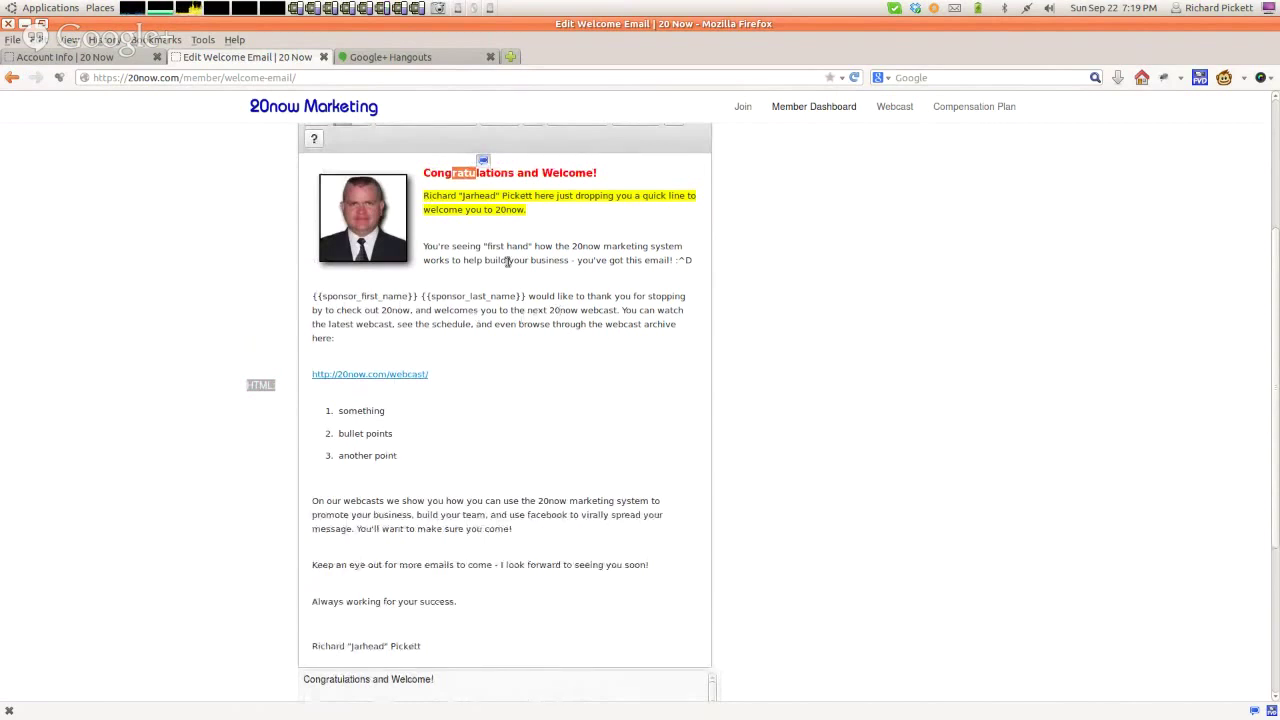
left_click(495, 288)
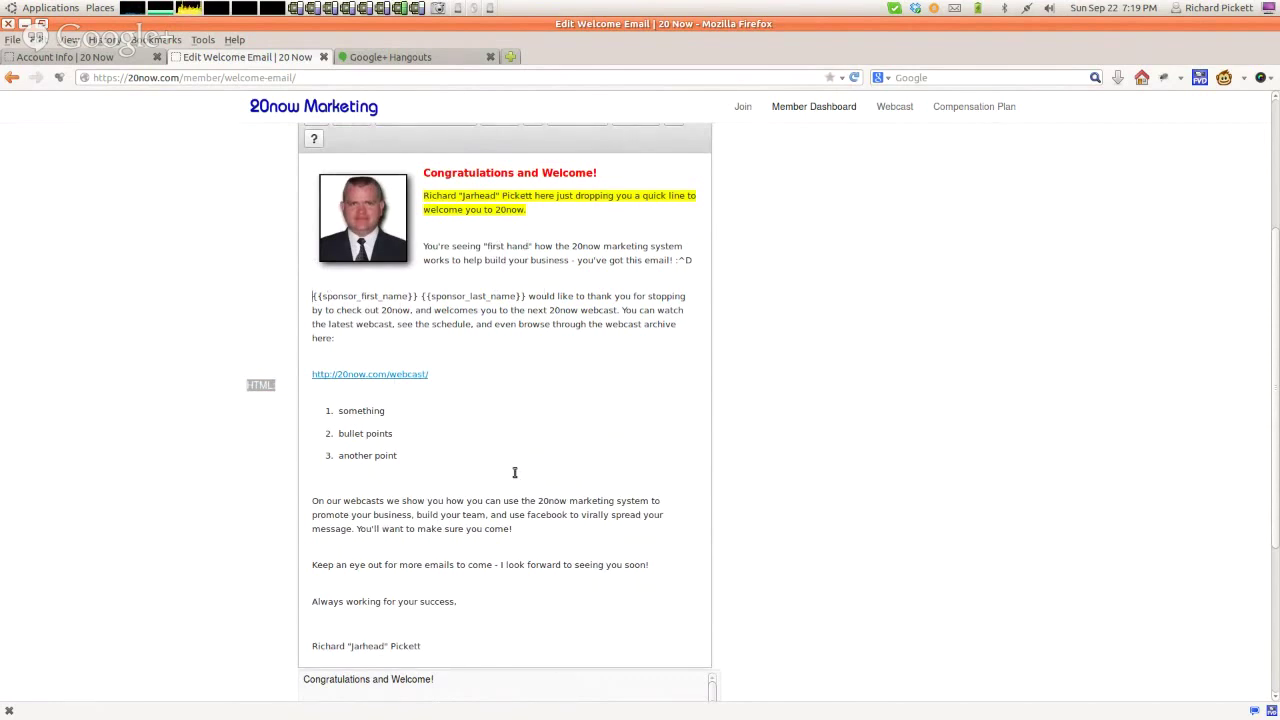
scroll(515, 472, "down", 5)
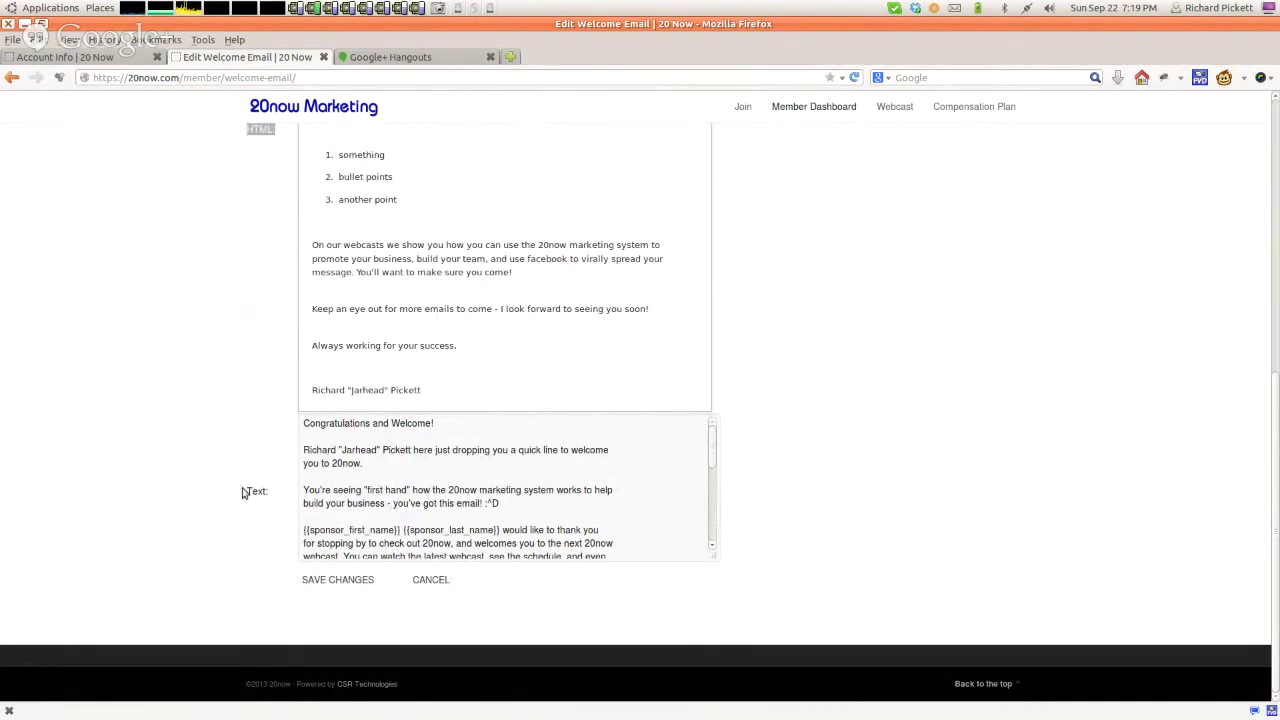
double_click(252, 490)
scroll(543, 482, "up", 1)
scroll(530, 420, "up", 3)
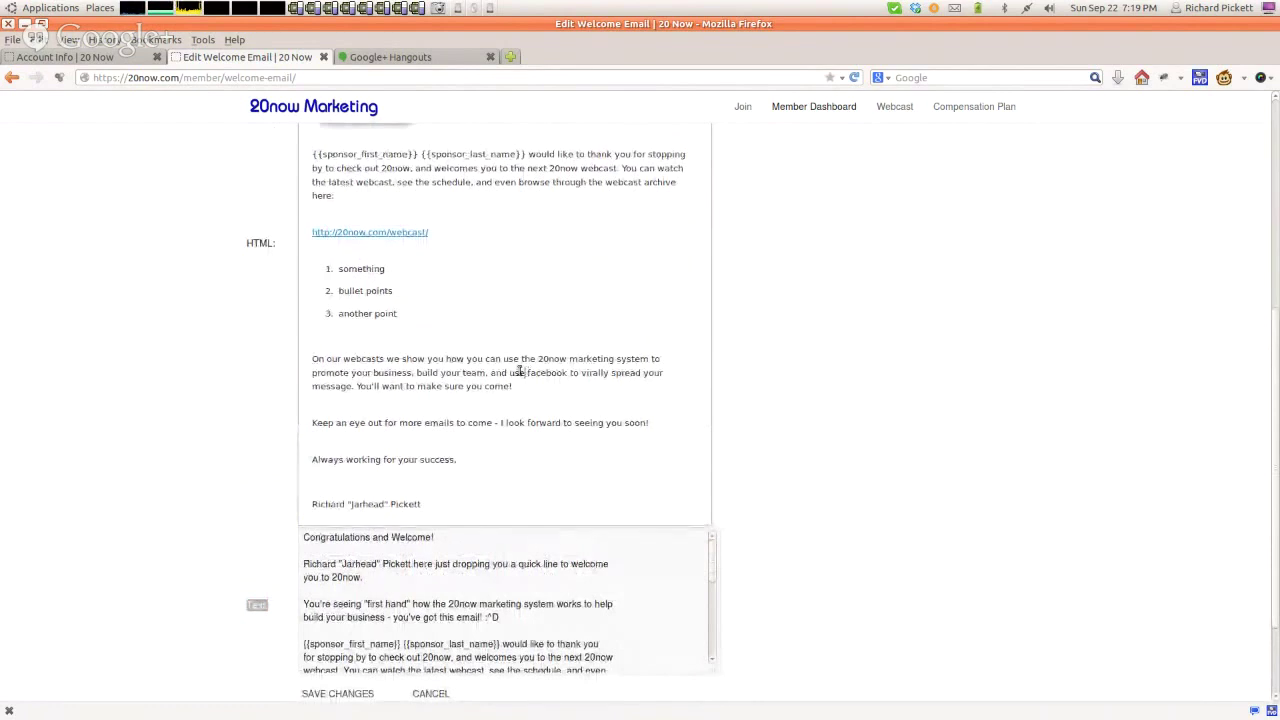
Step: Copy the entire HTML message and paste it over the existing content of the plain-text version
right_click(451, 366)
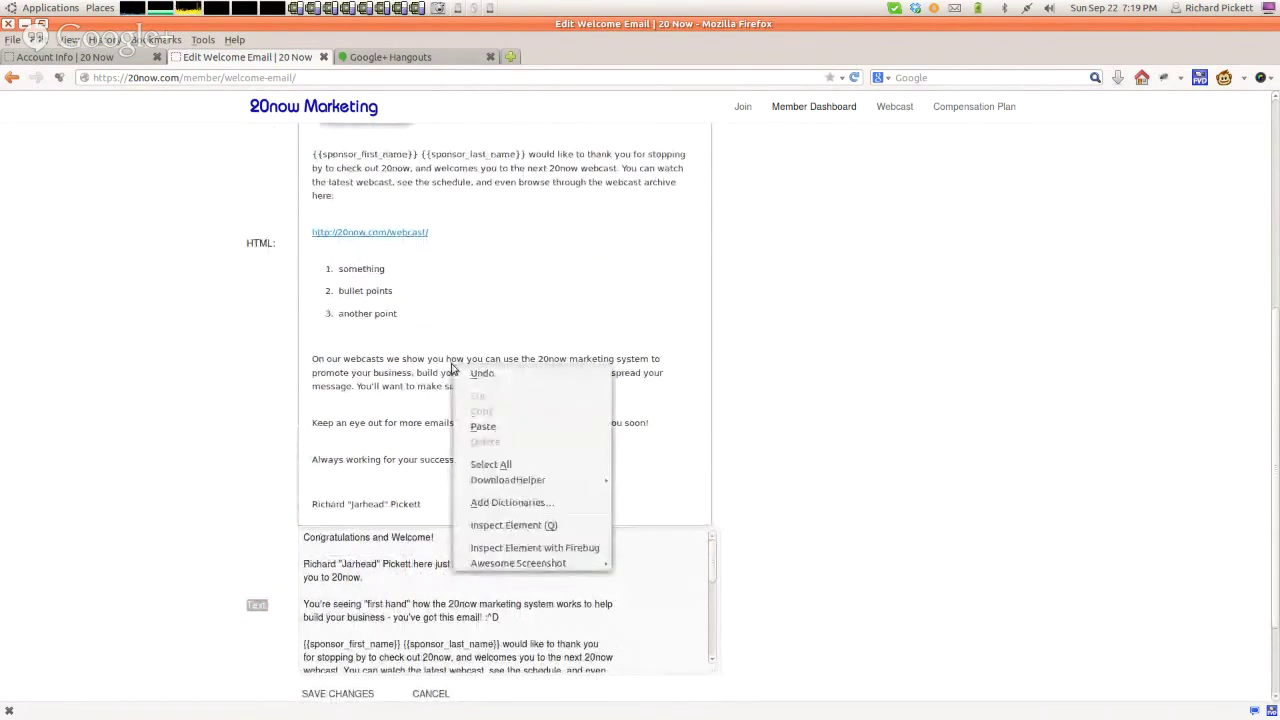
left_click(437, 368)
scroll(437, 370, "up", 4)
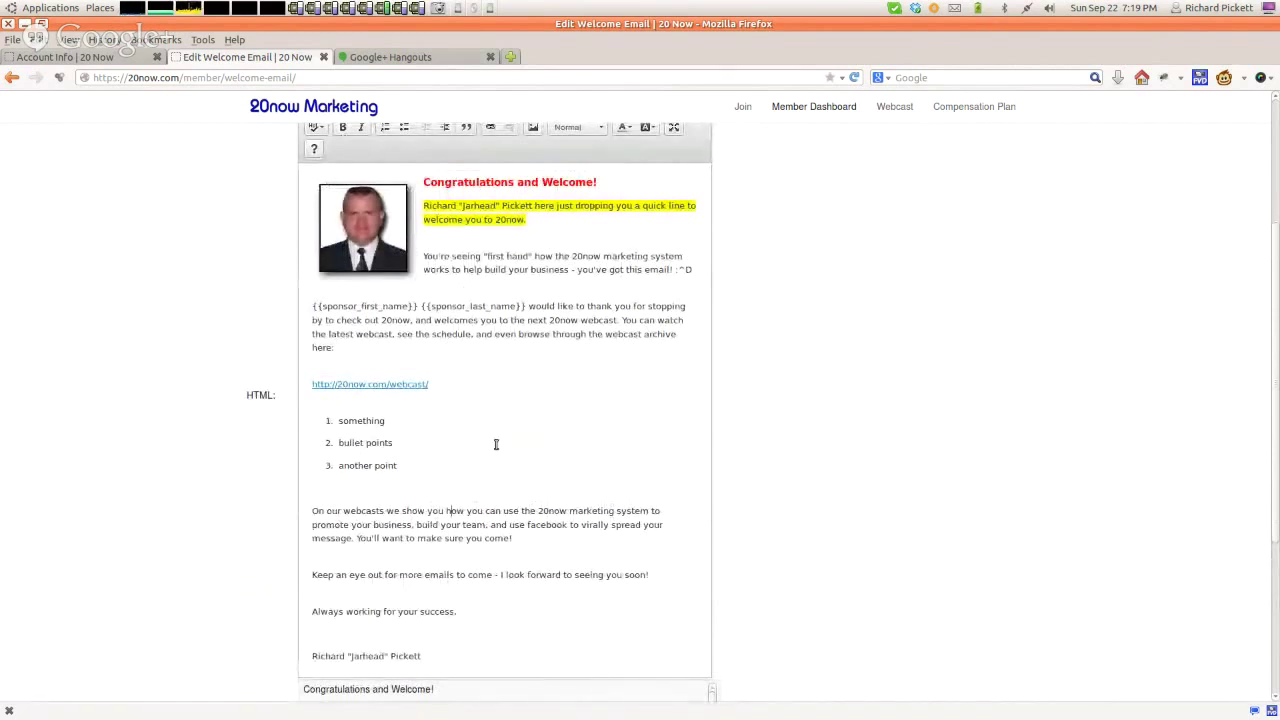
key("ctrl+a")
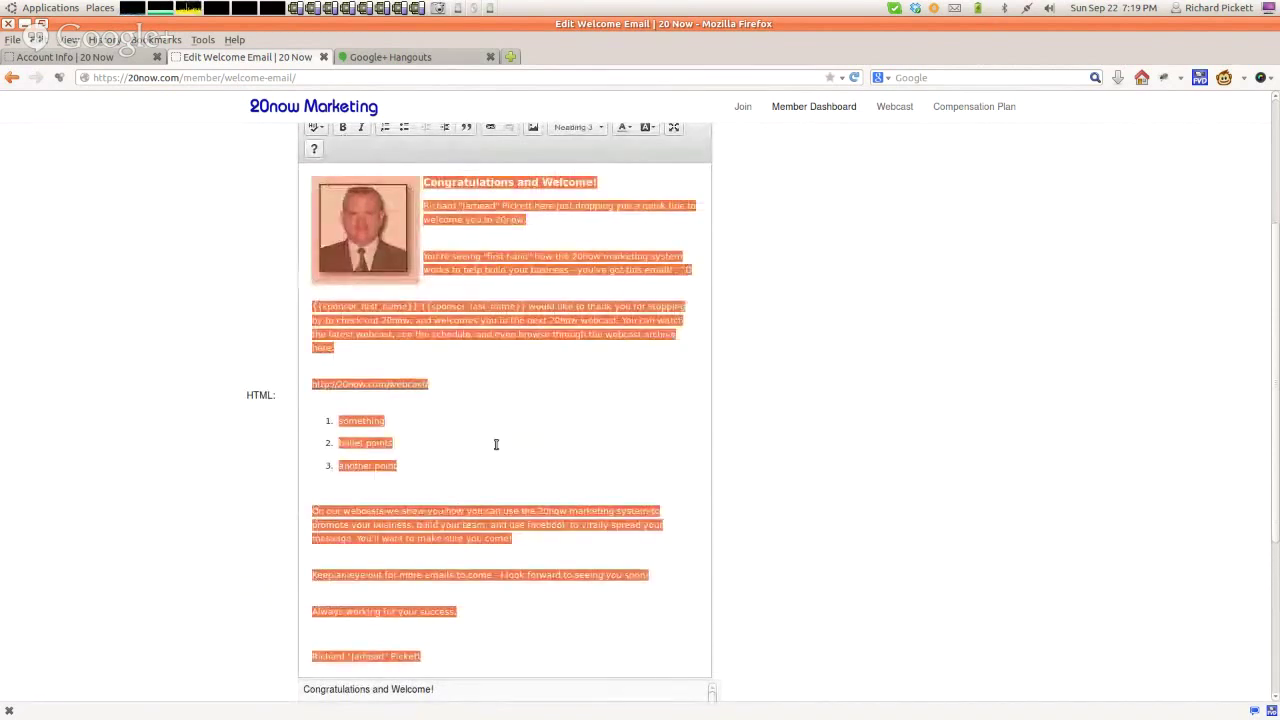
scroll(495, 444, "down", 5)
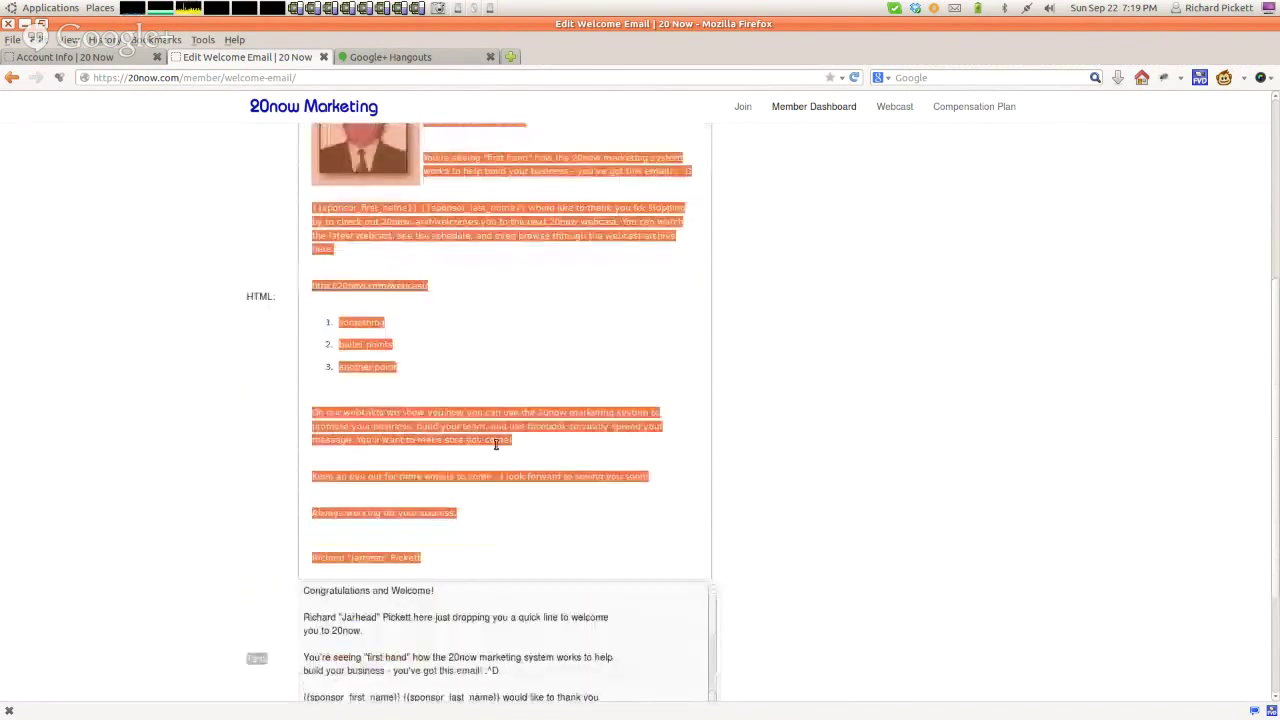
left_click(491, 473)
key("ctrl+a")
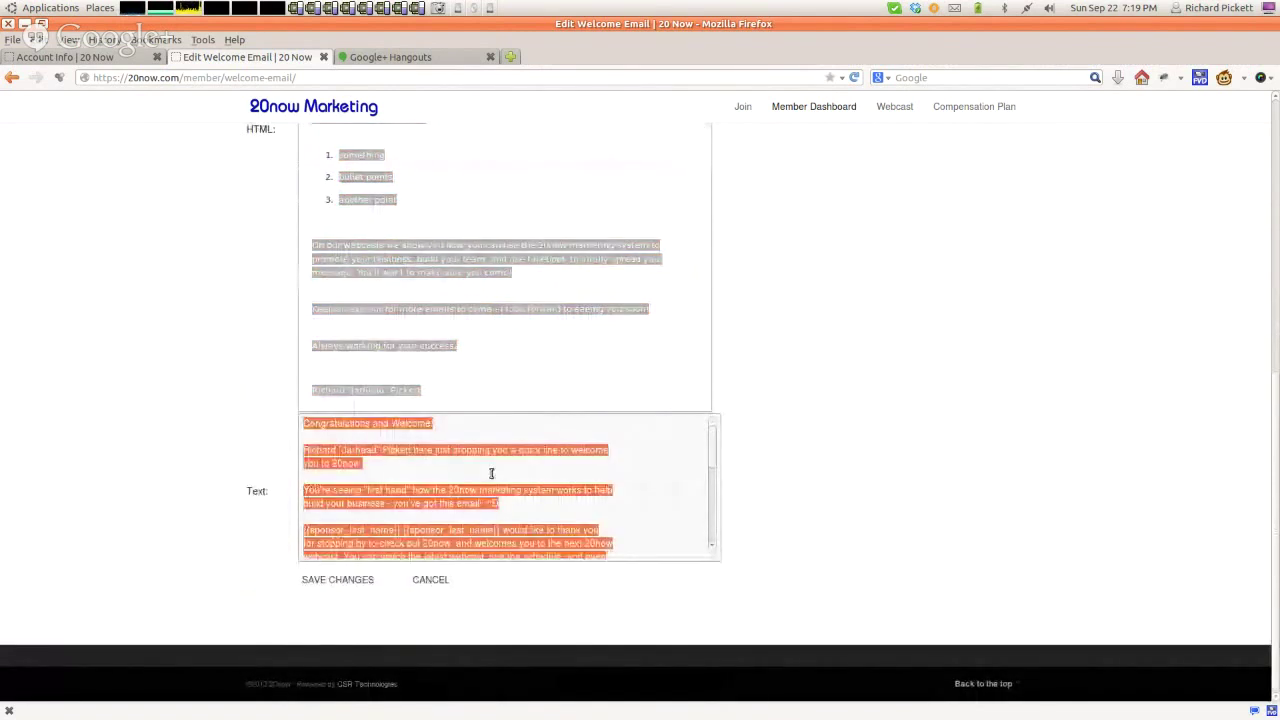
key("ctrl+v")
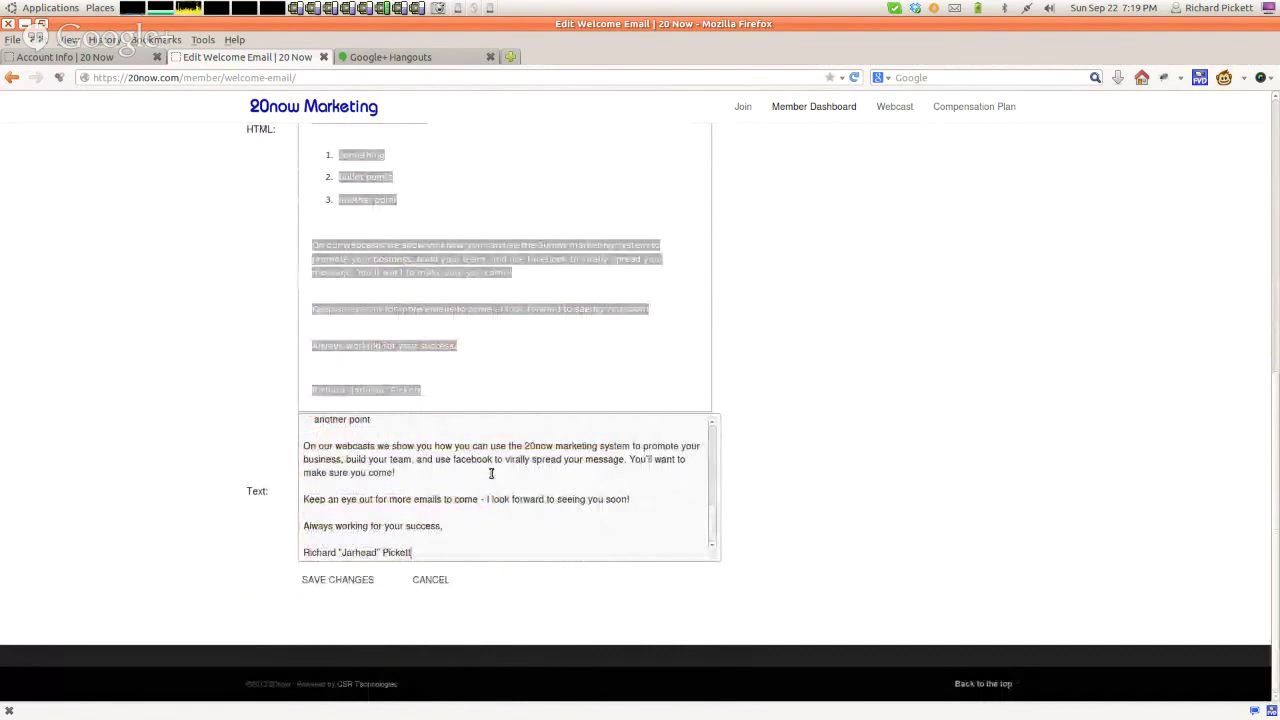
Step: Insert line breaks in the plain-text version before "welcome you to 20now" and before "to help build your business"
scroll(491, 473, "up", 8)
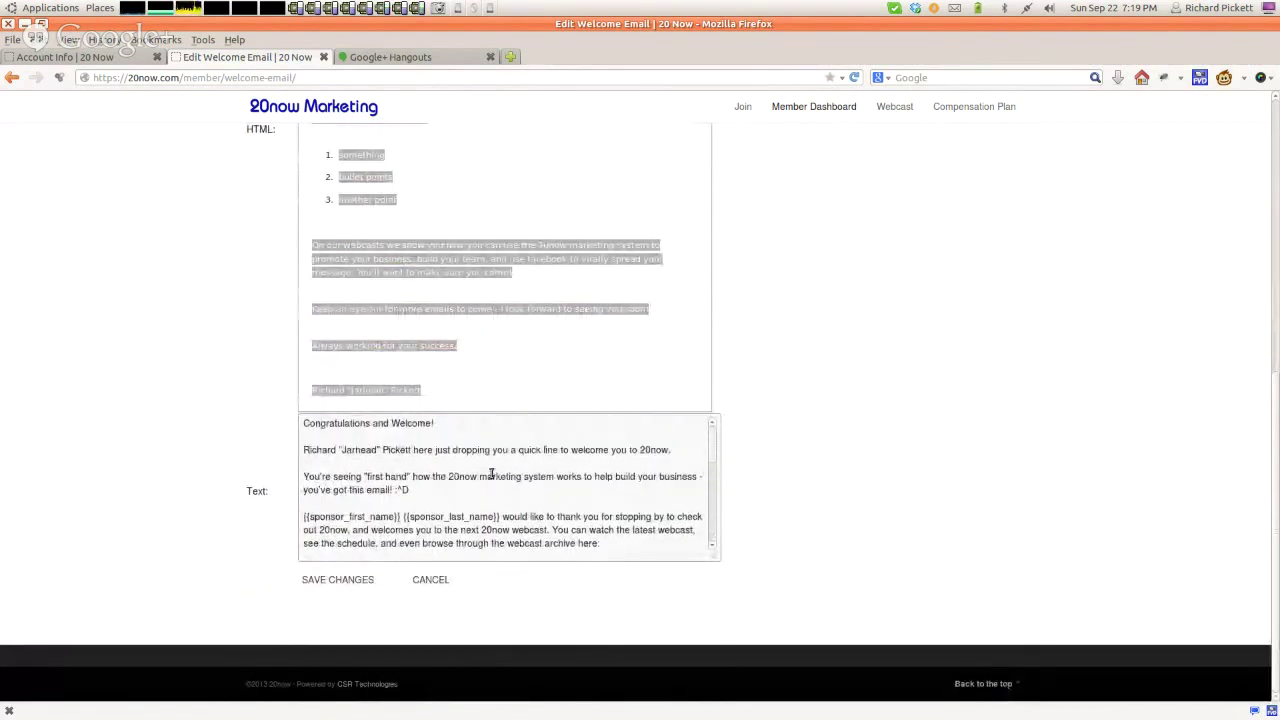
left_click(569, 450)
key("Return")
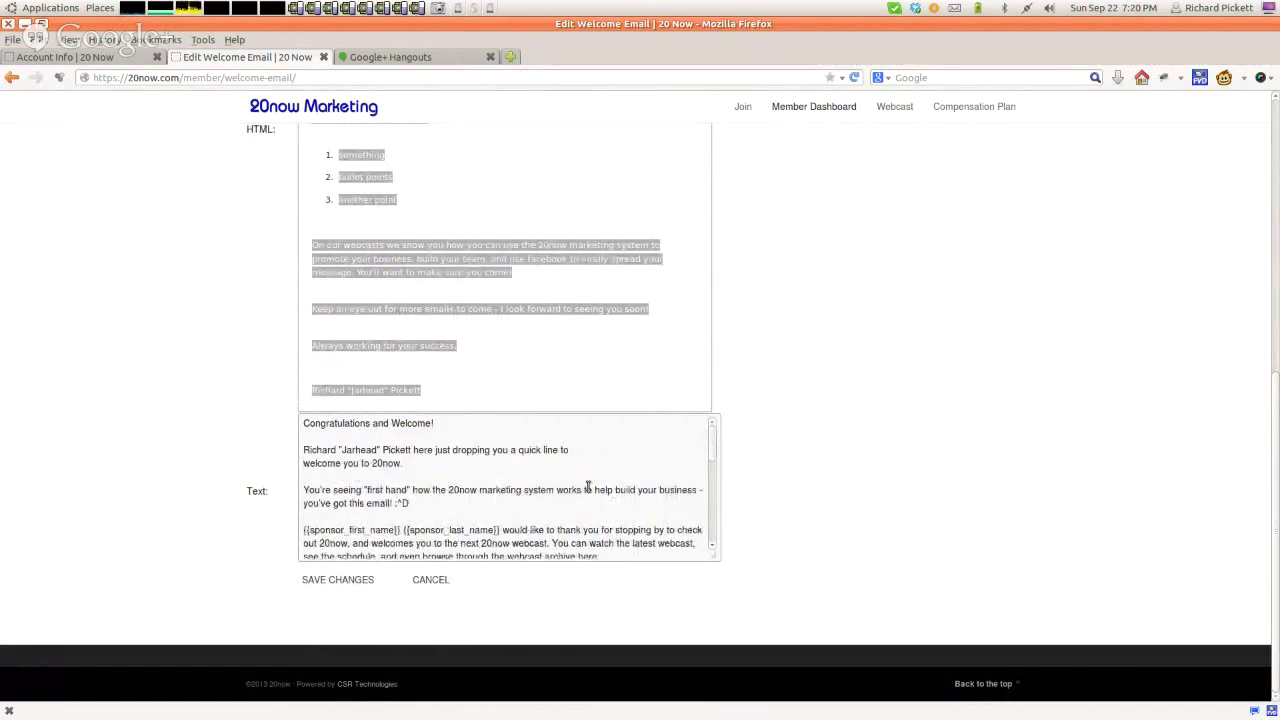
left_click(586, 489)
key("BackSpace")
key("Return")
Step: Break the plain-text sponsor paragraph into shorter lines after "would like to thank", "welcomes you to the" and "see the"
scroll(601, 477, "down", 3)
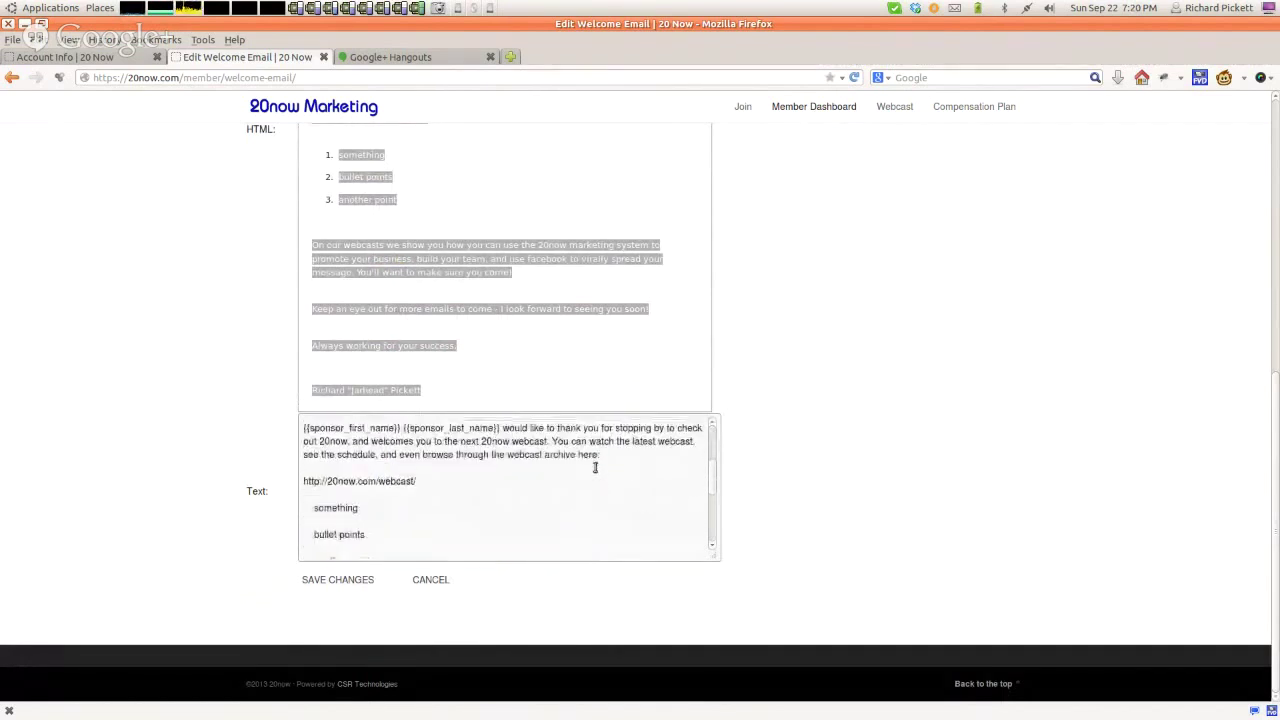
scroll(590, 480, "up", 2)
left_click(584, 494)
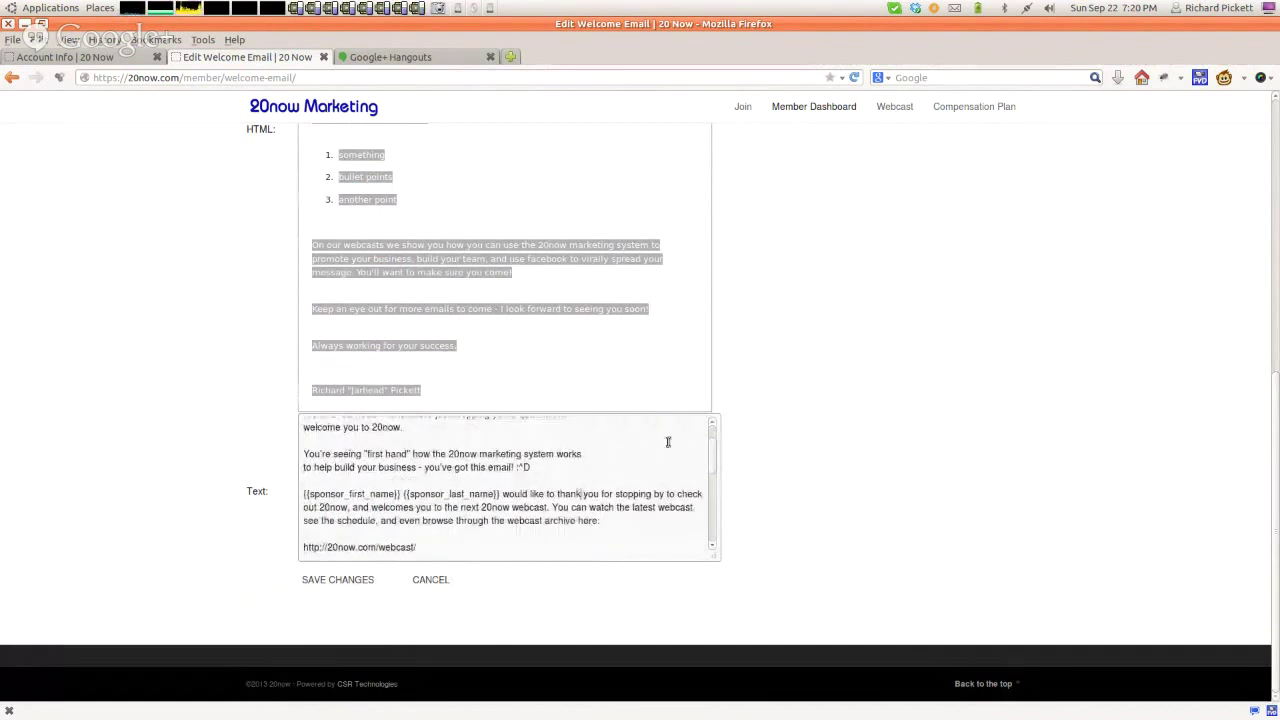
key("Return")
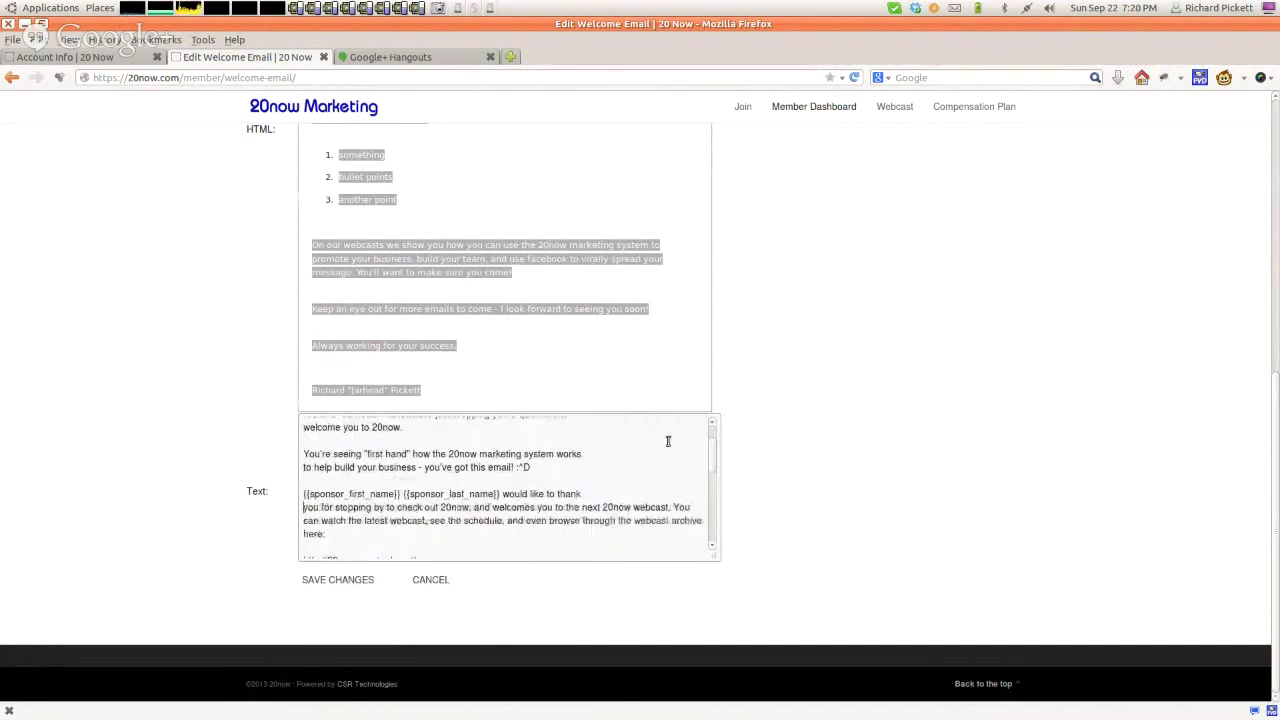
left_click(580, 507)
key("Return")
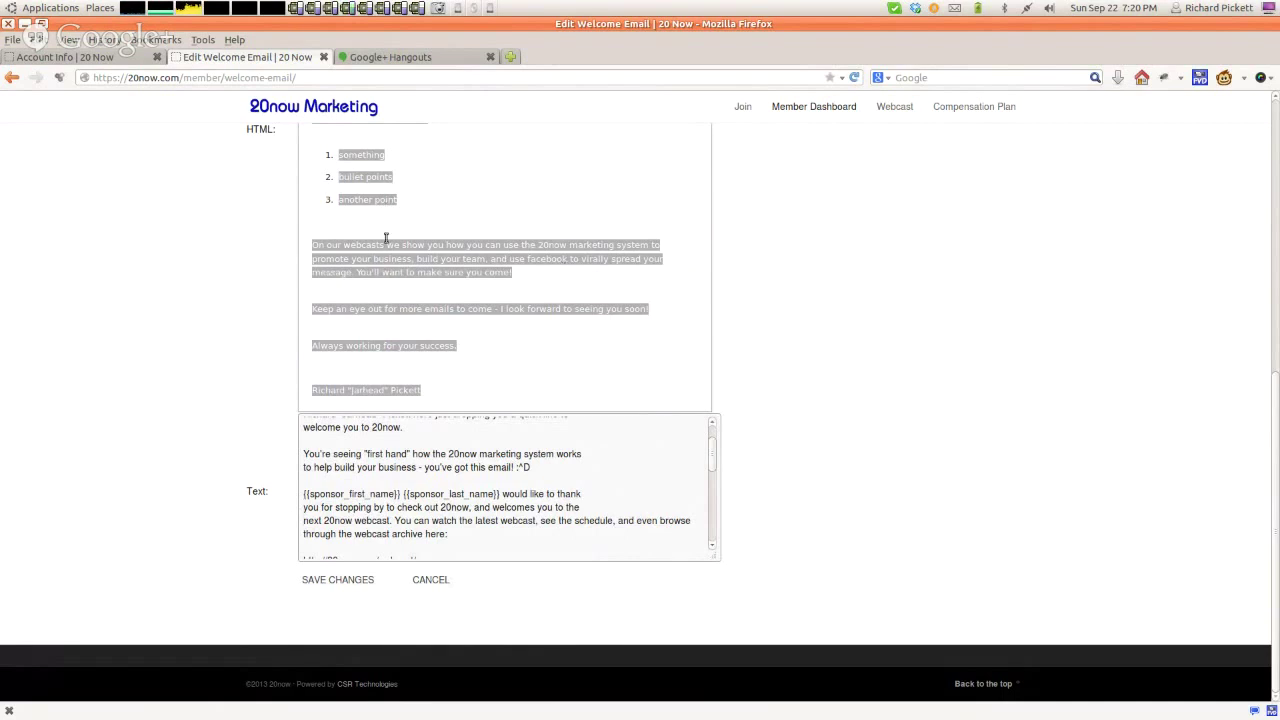
left_click(575, 516)
key("Return")
Step: Number the plain-text list items "something", "bullet points" and "another point" as 1., 2. and 3
scroll(640, 445, "down", 1)
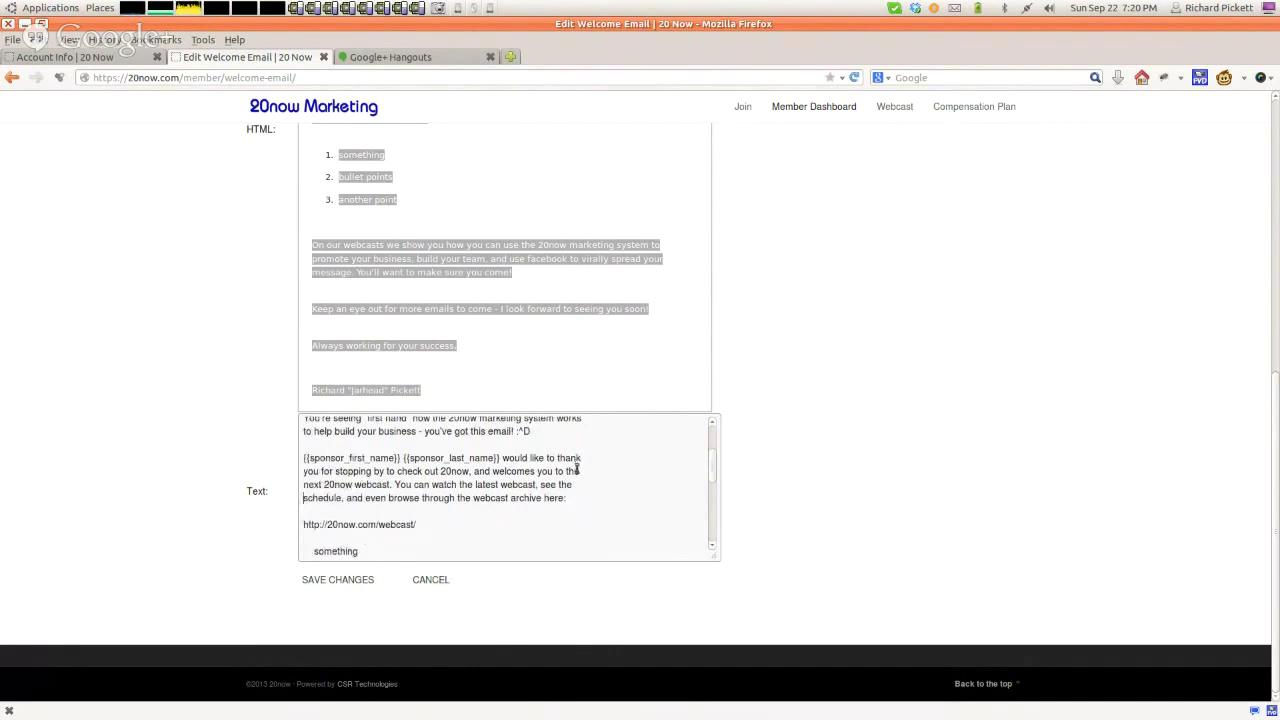
scroll(599, 476, "down", 3)
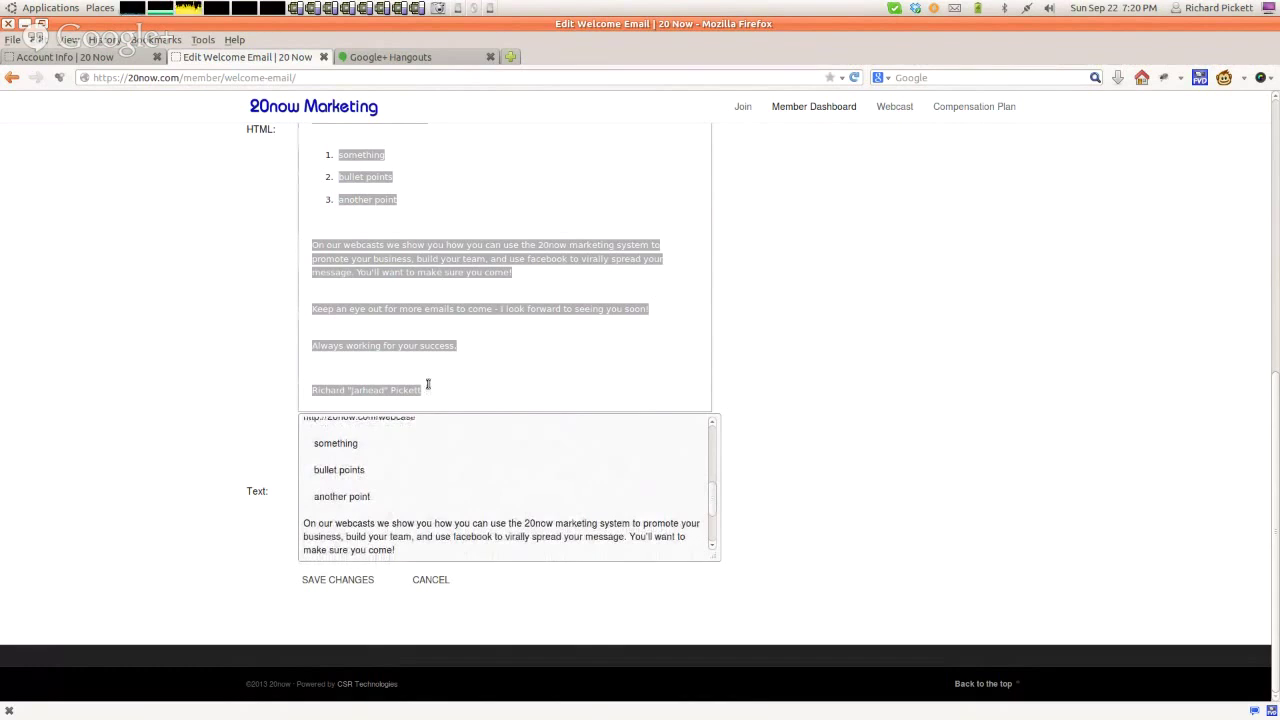
scroll(428, 385, "up", 1)
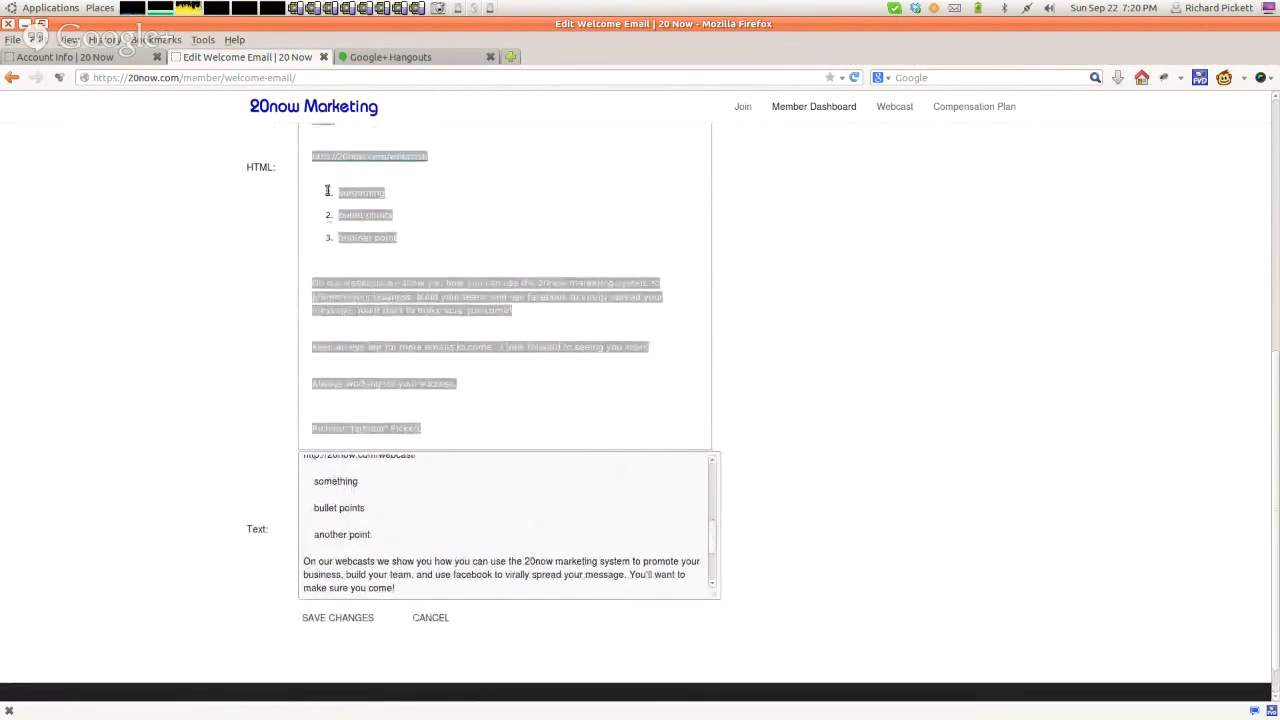
left_click(313, 481)
type("1. ")
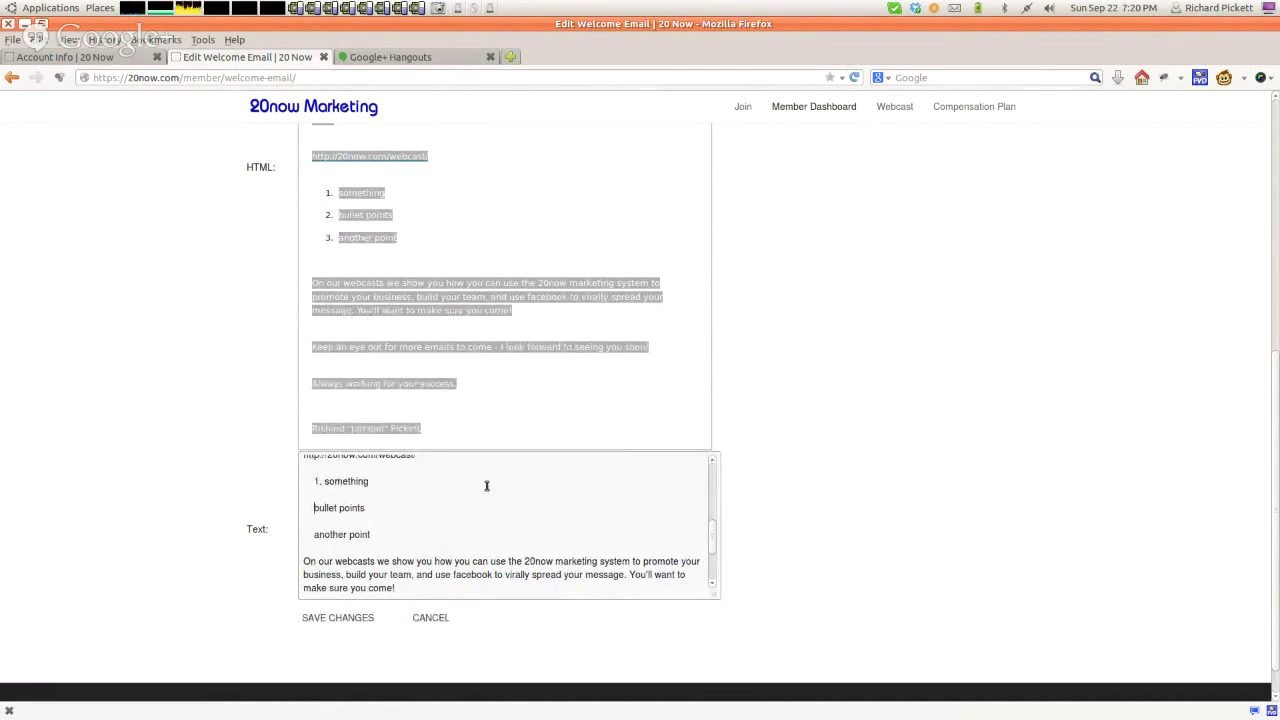
type("2. ")
type("3.")
scroll(487, 486, "up", 1)
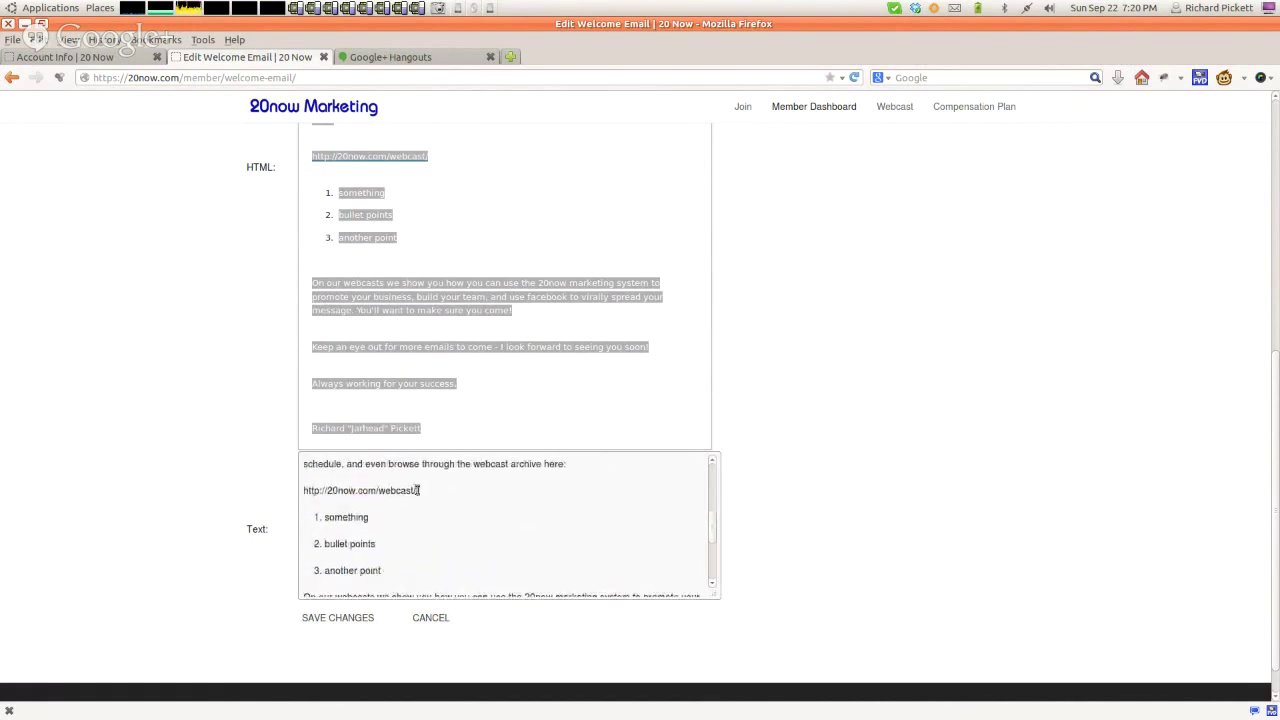
triple_click(497, 489)
left_click(497, 489)
scroll(489, 300, "up", 2)
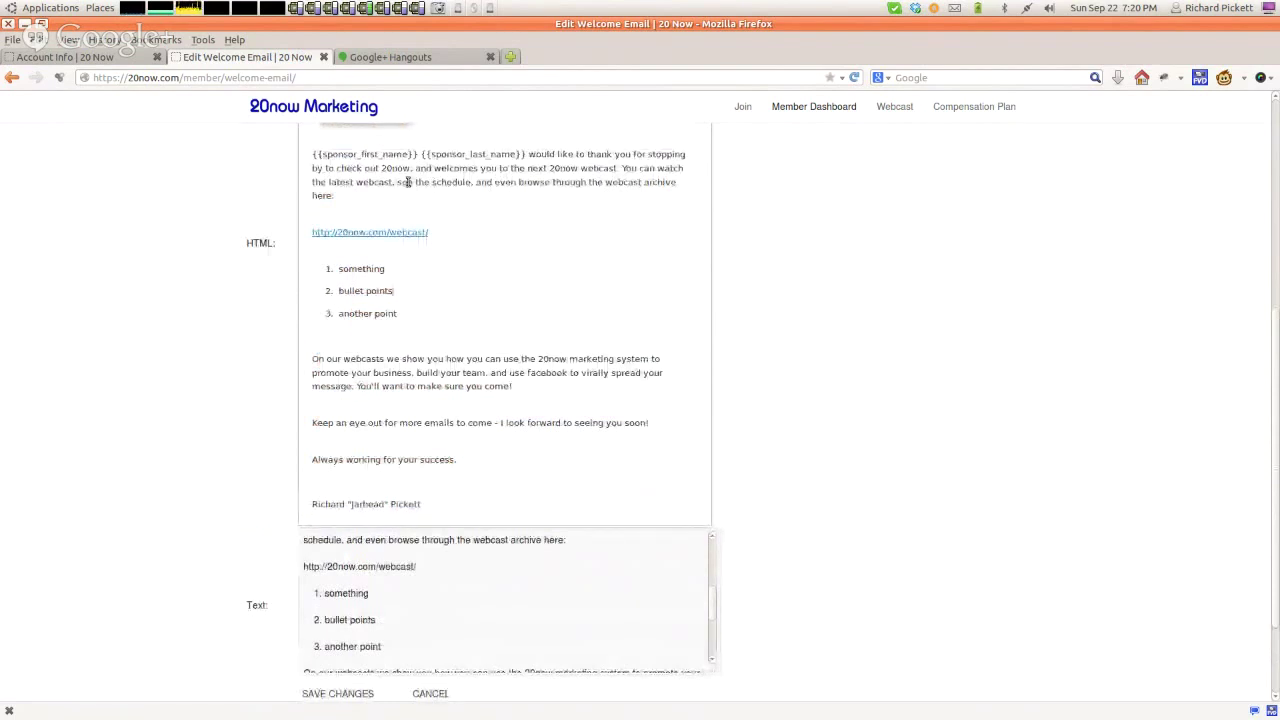
left_click_drag(397, 183, 471, 183)
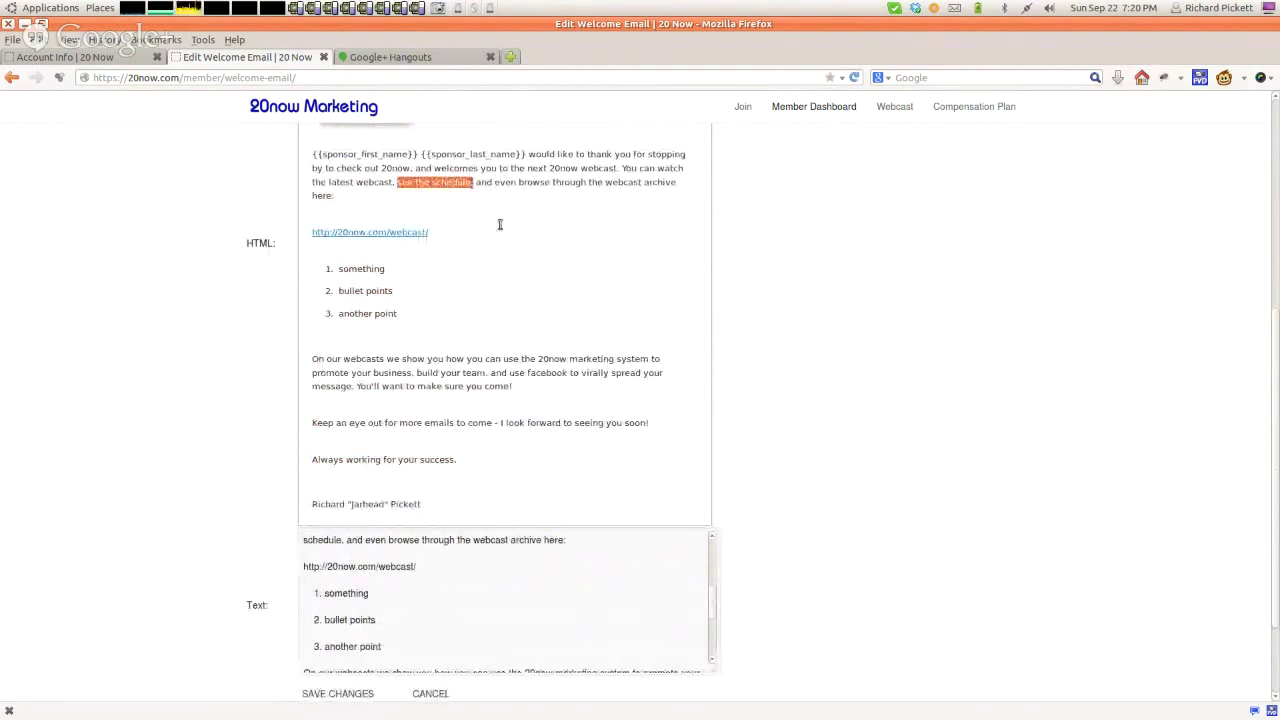
scroll(530, 285, "up", 3)
left_click(491, 166)
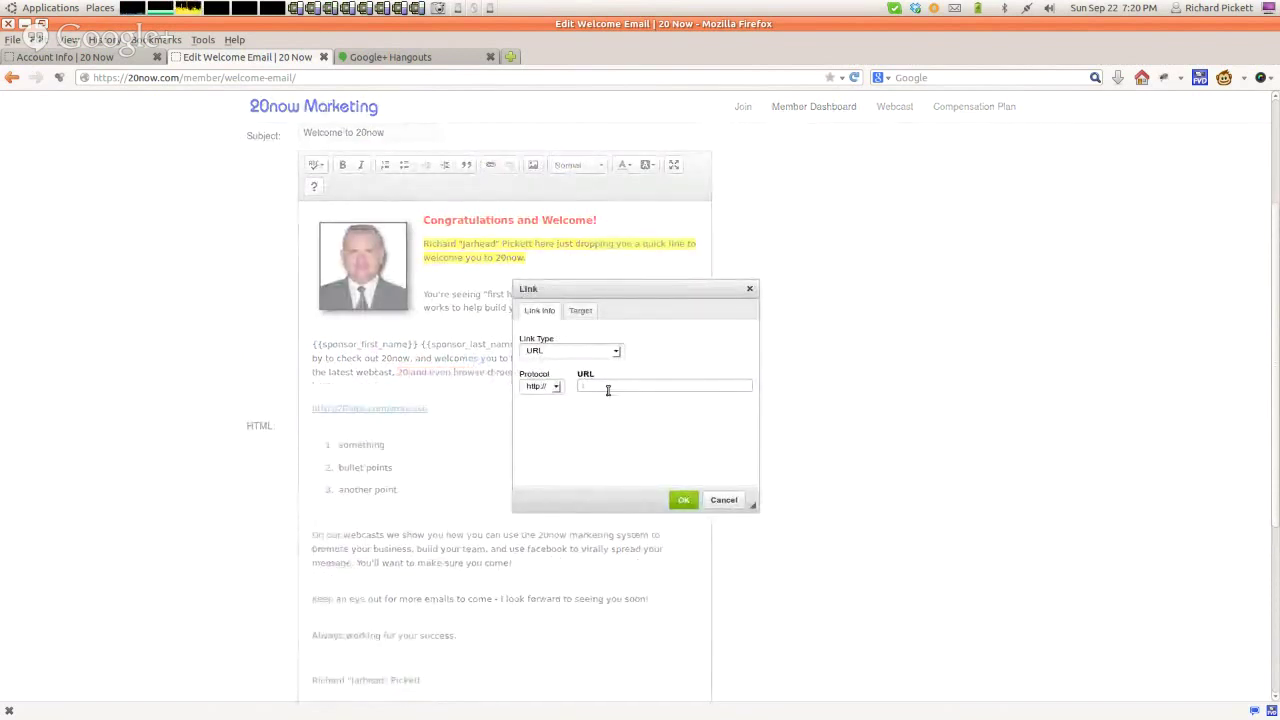
type("20now.com/webcast")
left_click(683, 499)
left_click(515, 409)
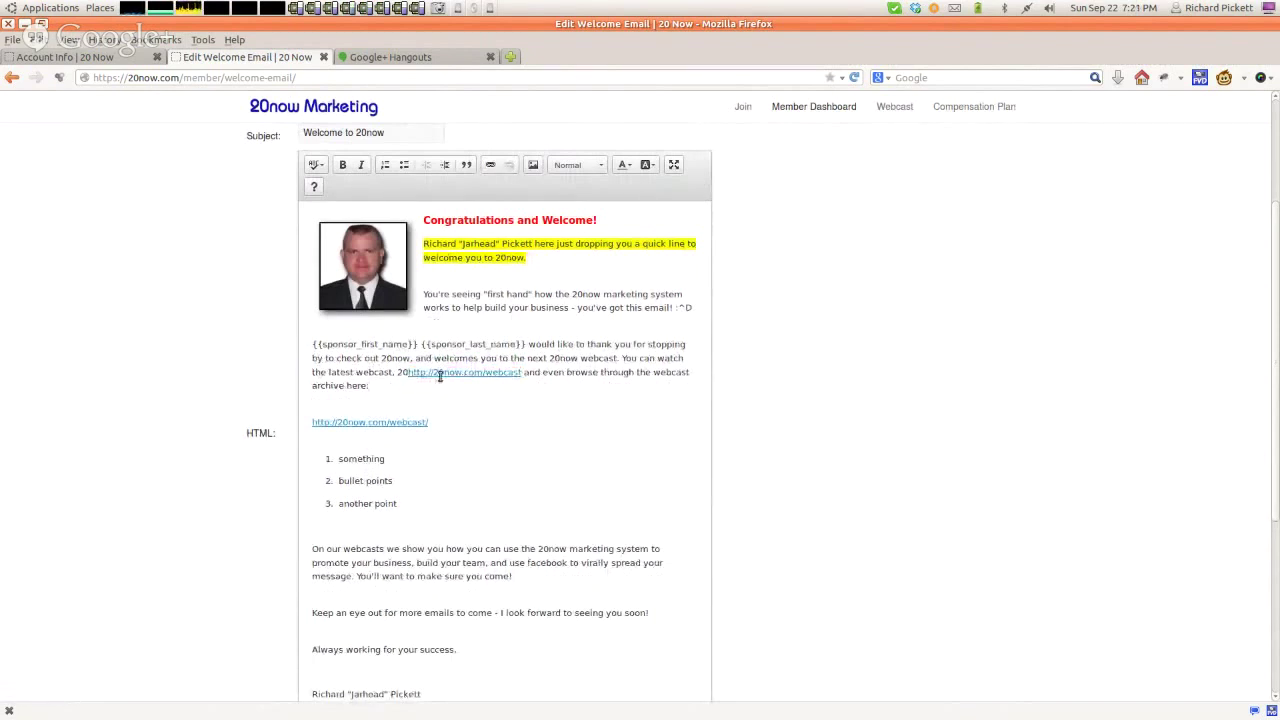
Step: Replace the inserted webcast link with the phrase "see the schedule," and try linking that phrase again, cancelling the link dialog
left_click_drag(437, 371, 491, 374)
key("Delete")
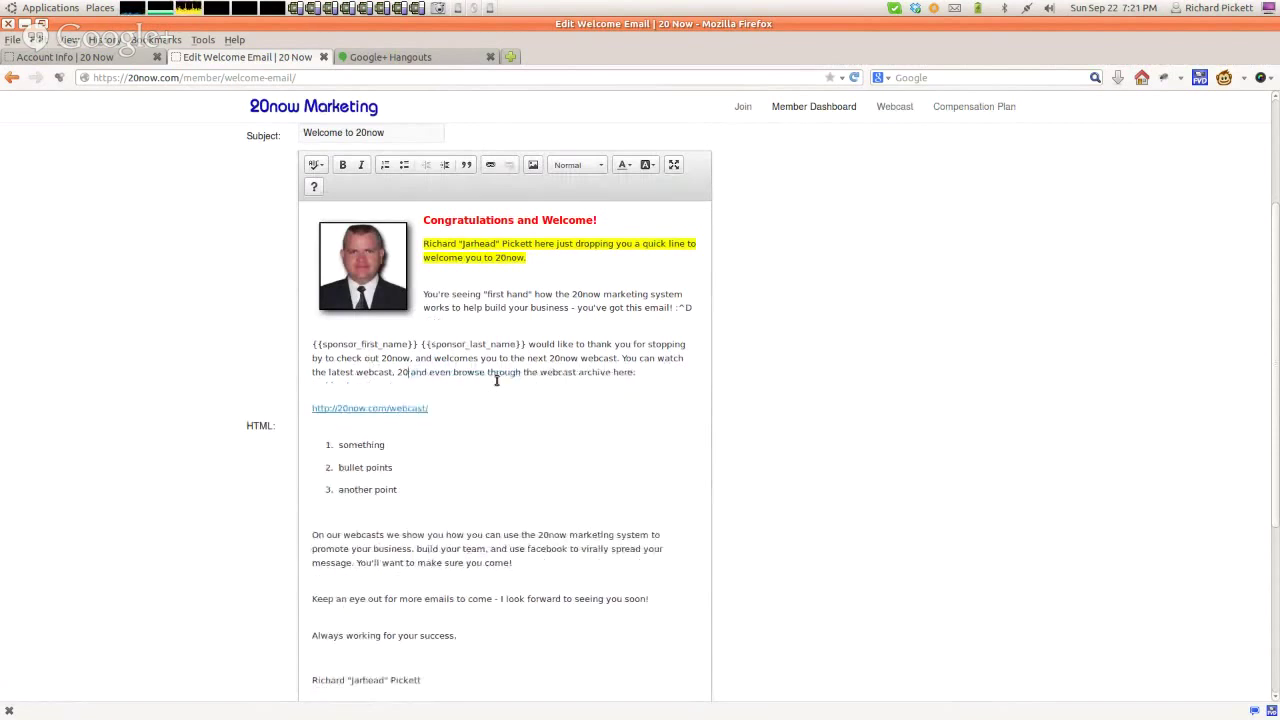
type("see the schedule,")
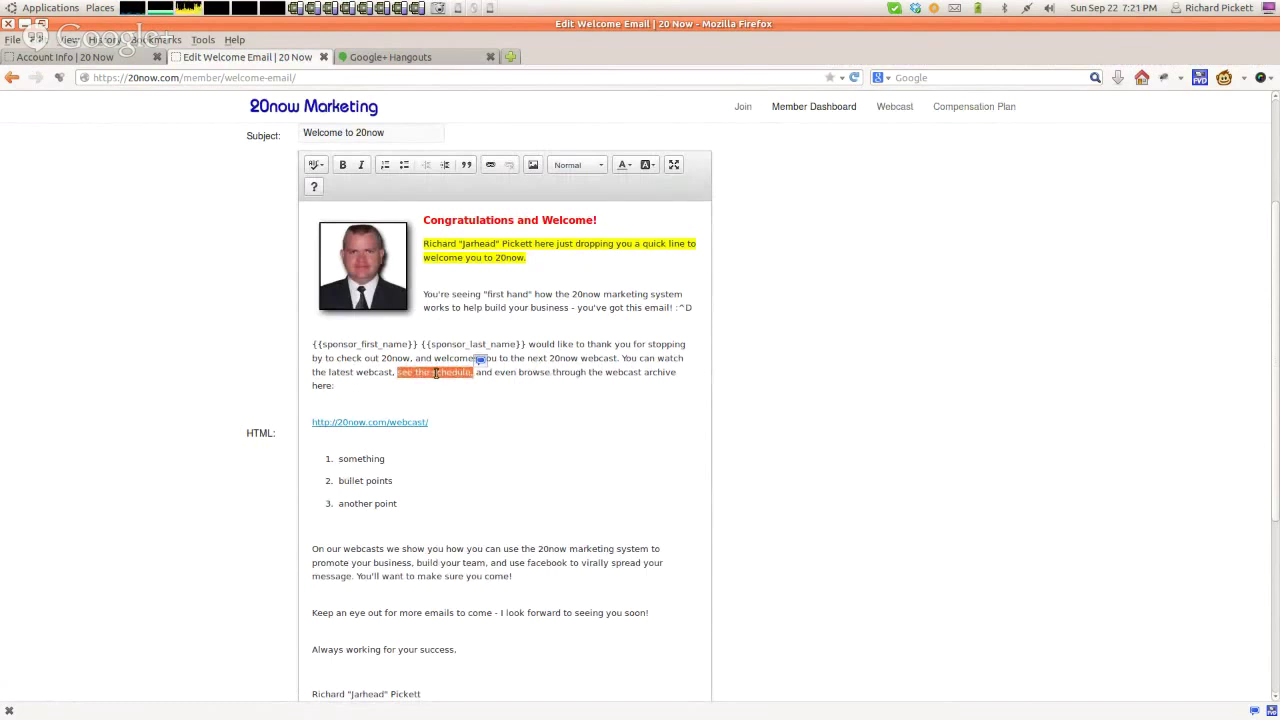
left_click(490, 164)
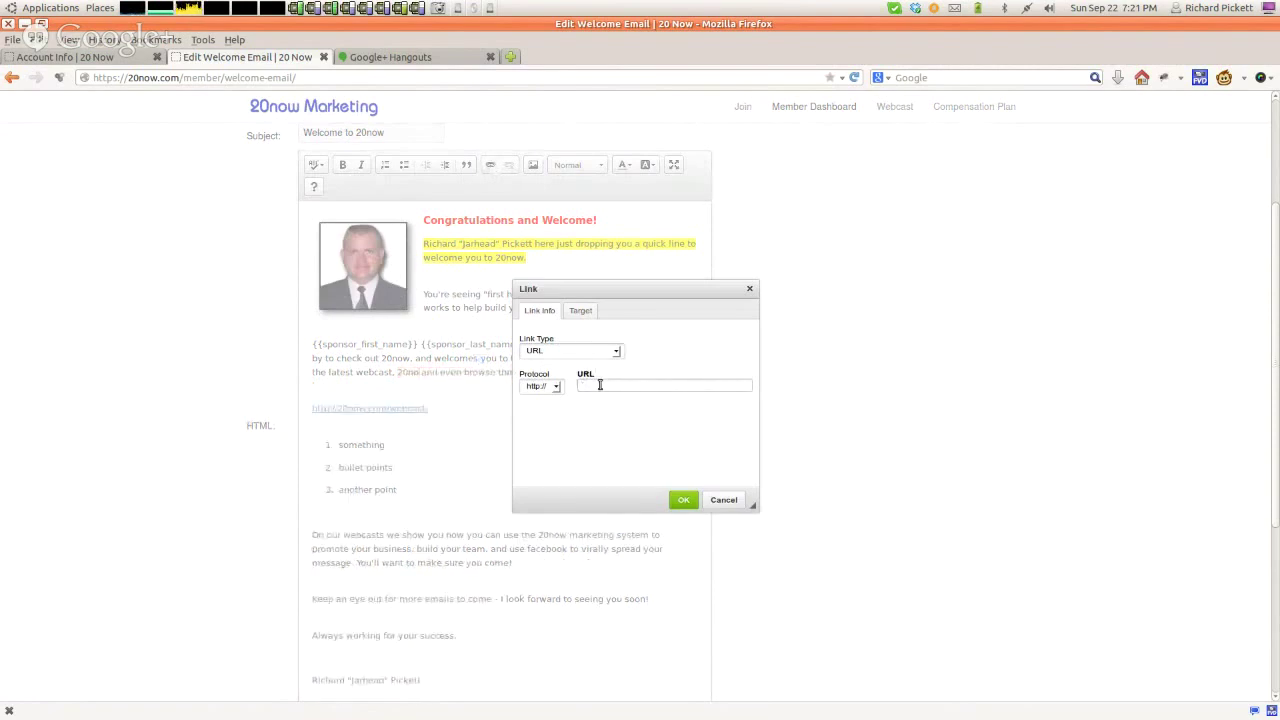
left_click(723, 500)
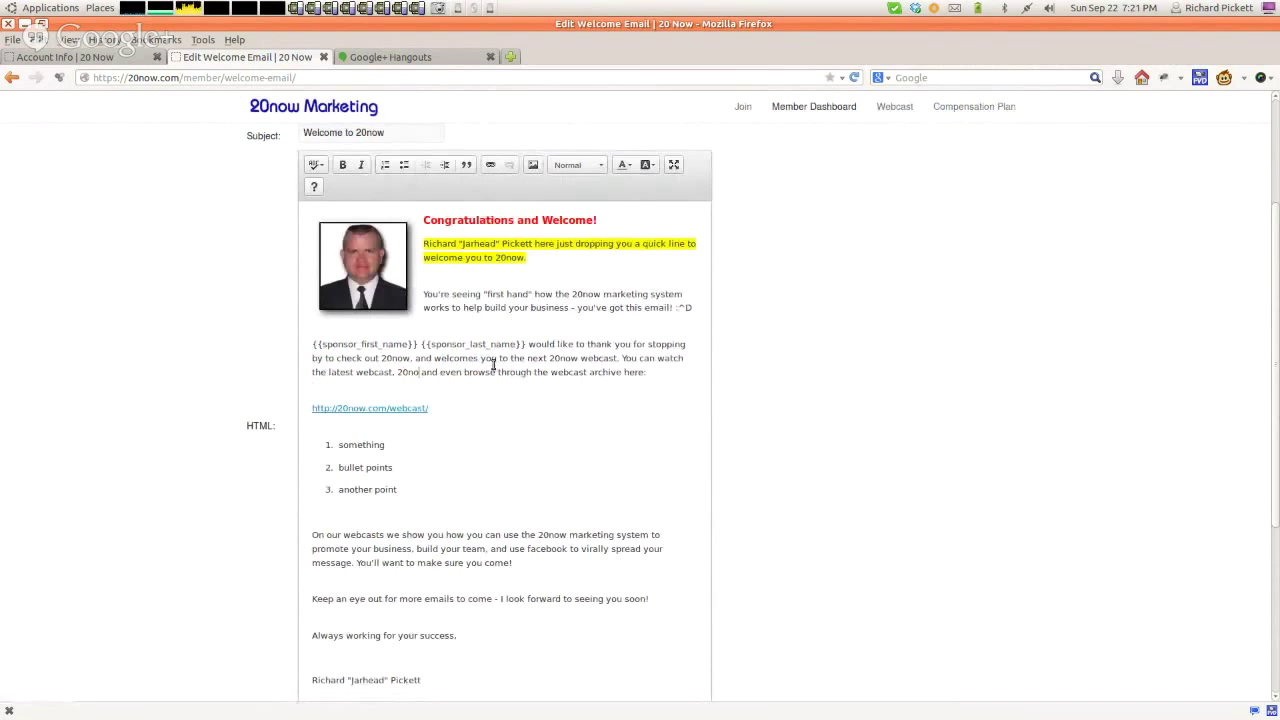
left_click(489, 166)
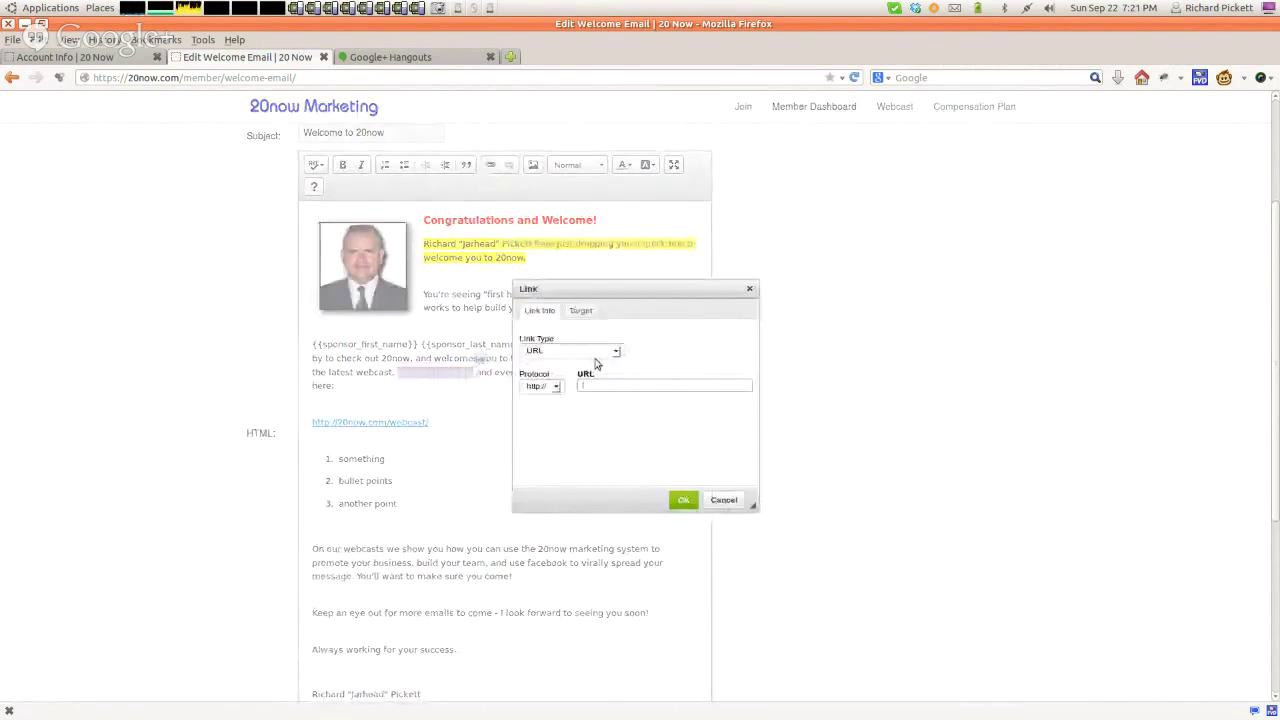
left_click(598, 352)
left_click(654, 374)
left_click(609, 386)
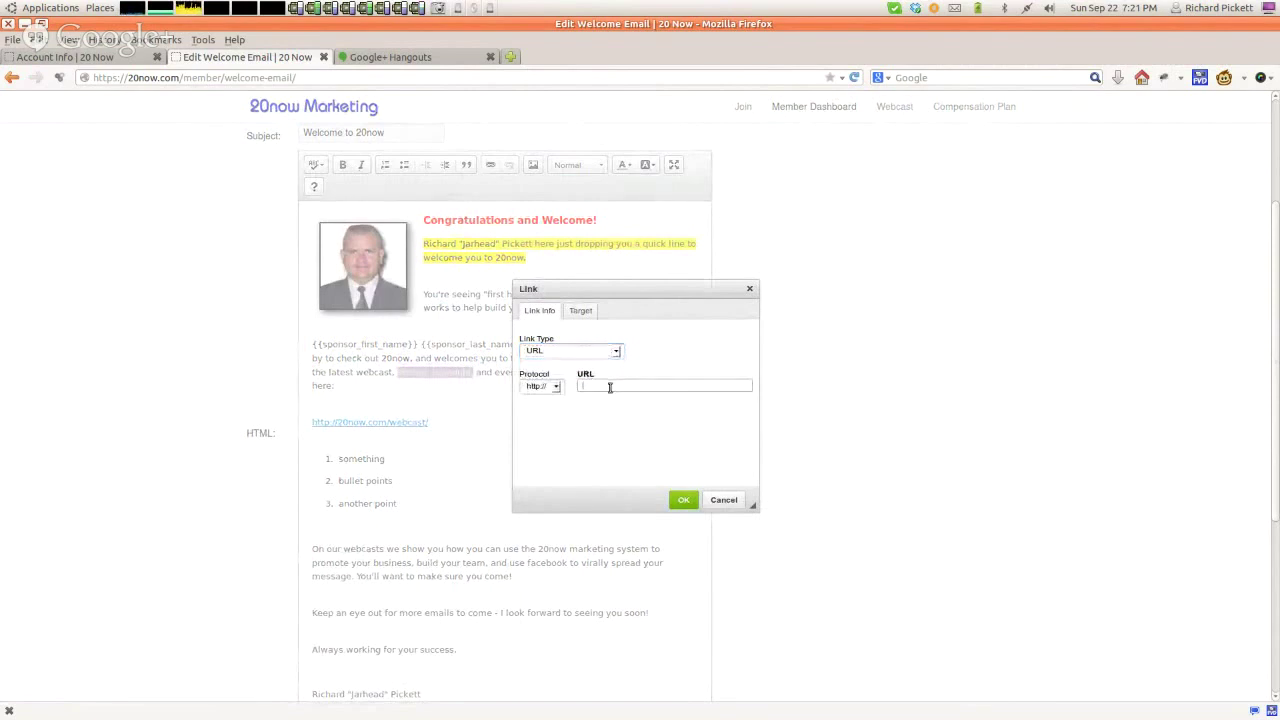
key("BackSpace")
key("BackSpace")
left_click(685, 500)
left_click(423, 383)
left_click_drag(398, 372, 466, 372)
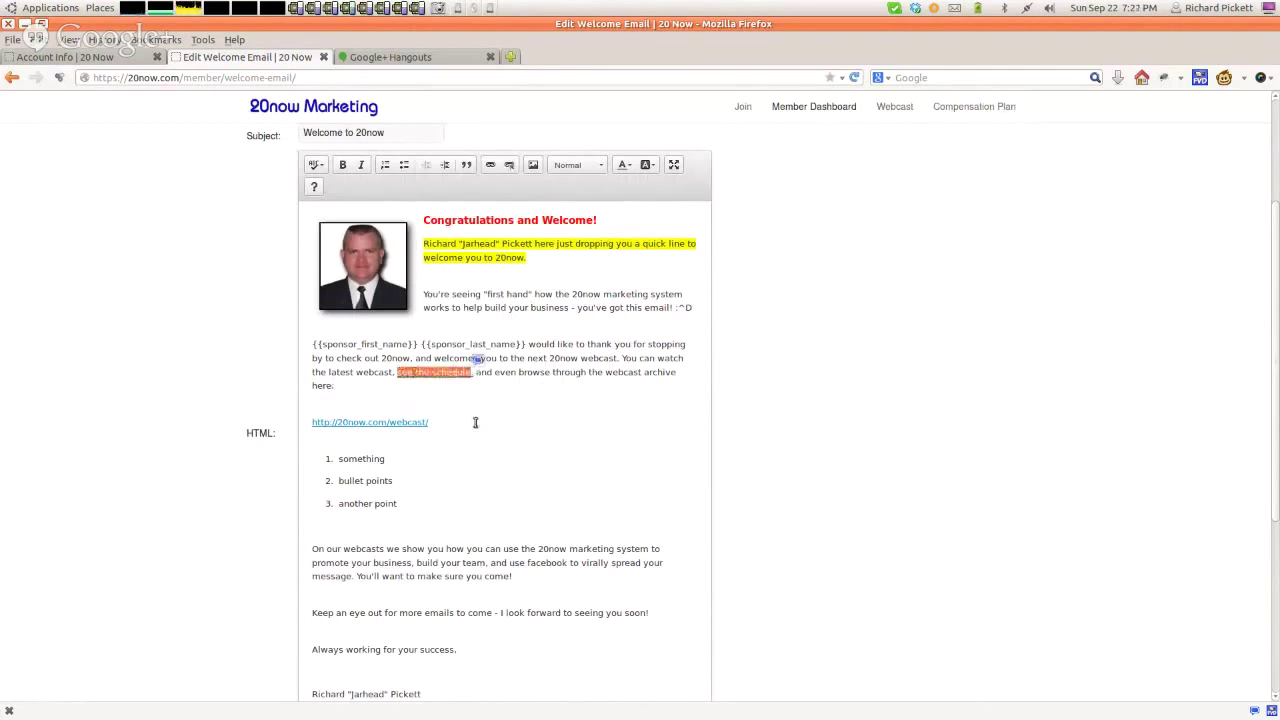
left_click(474, 419)
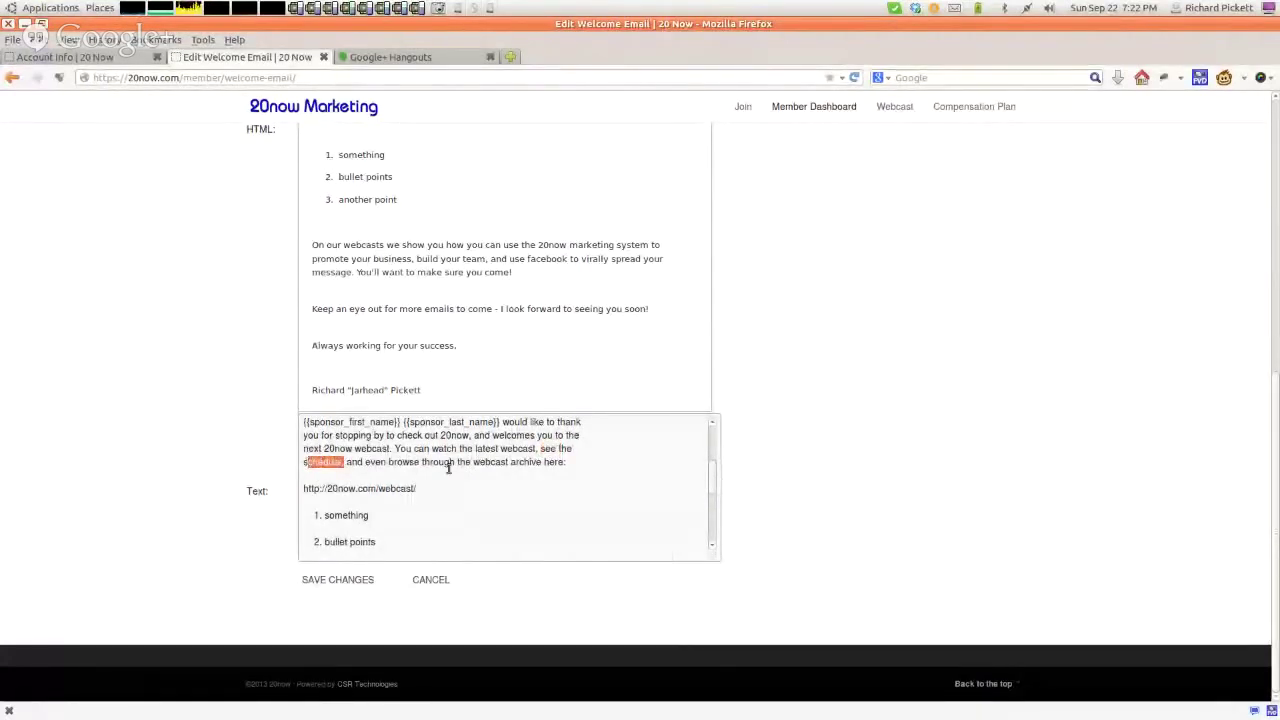
left_click(360, 461)
type("()")
key("Left")
type("http://20now.com/webcast/")
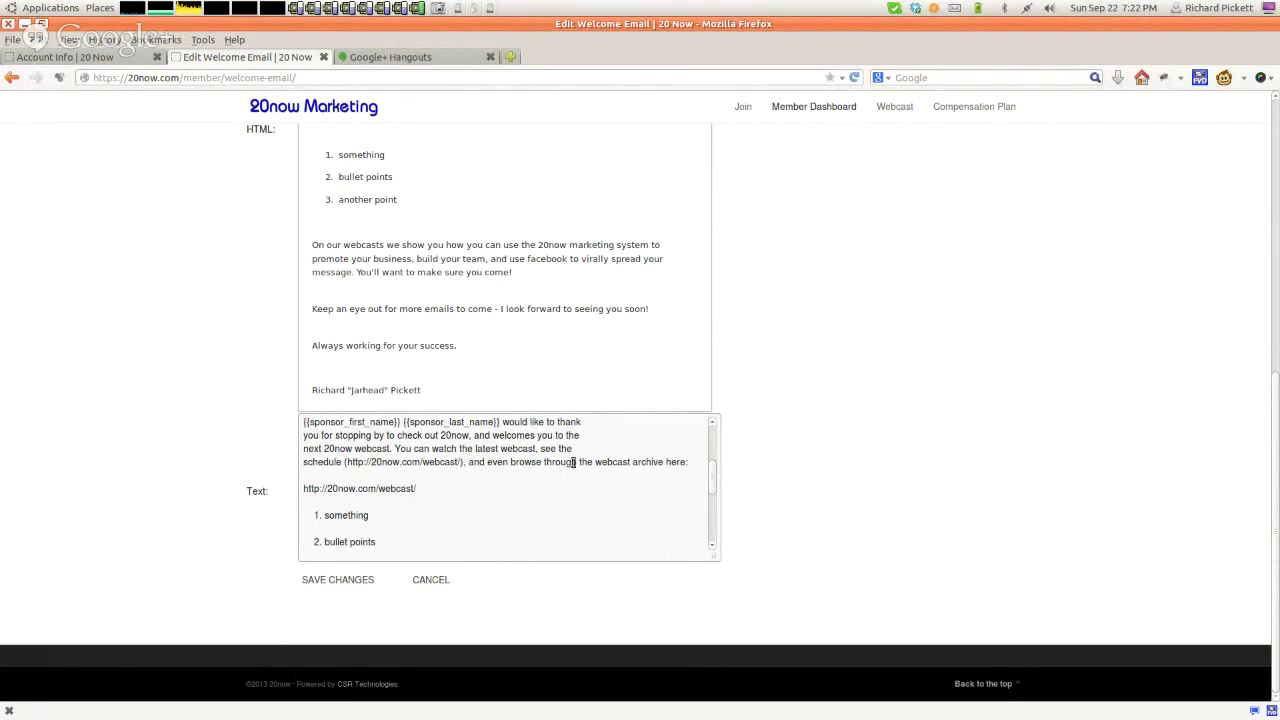
key("Delete")
key("Return")
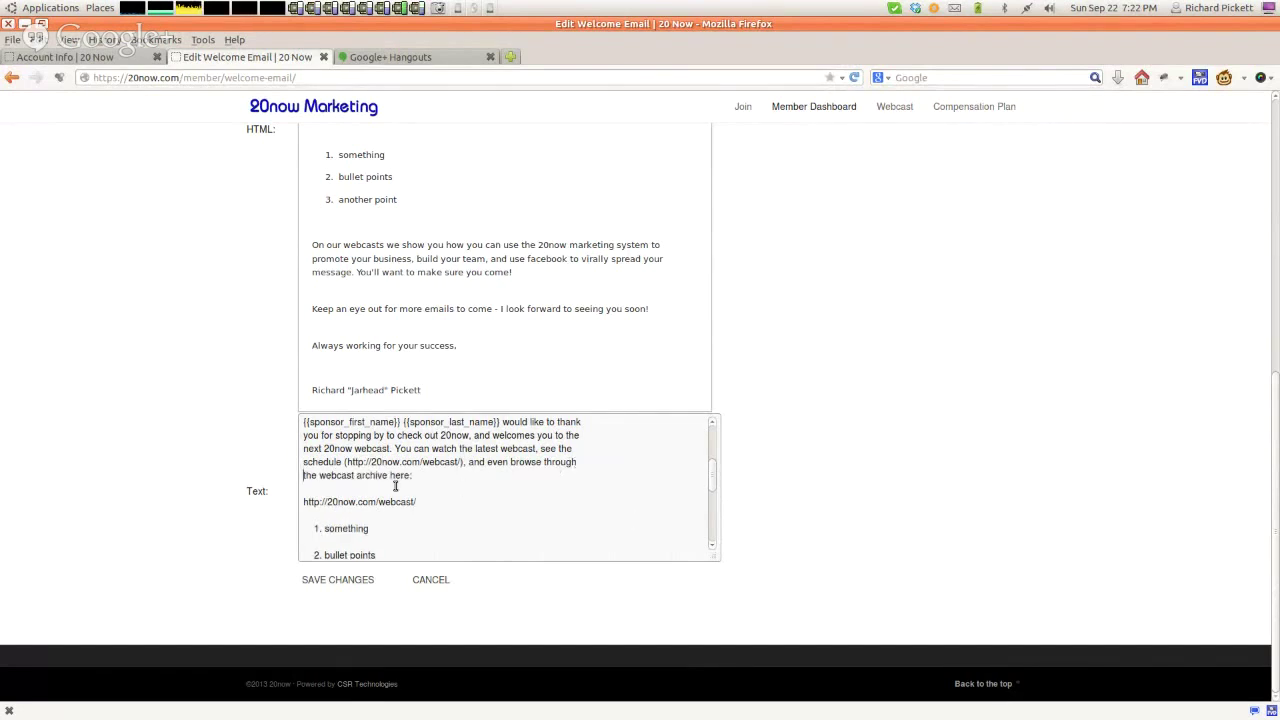
Step: Examine how the plain-text version writes out the schedule link in parentheses and the archive link on its own line
left_click_drag(414, 475, 378, 475)
scroll(540, 462, "down", 1)
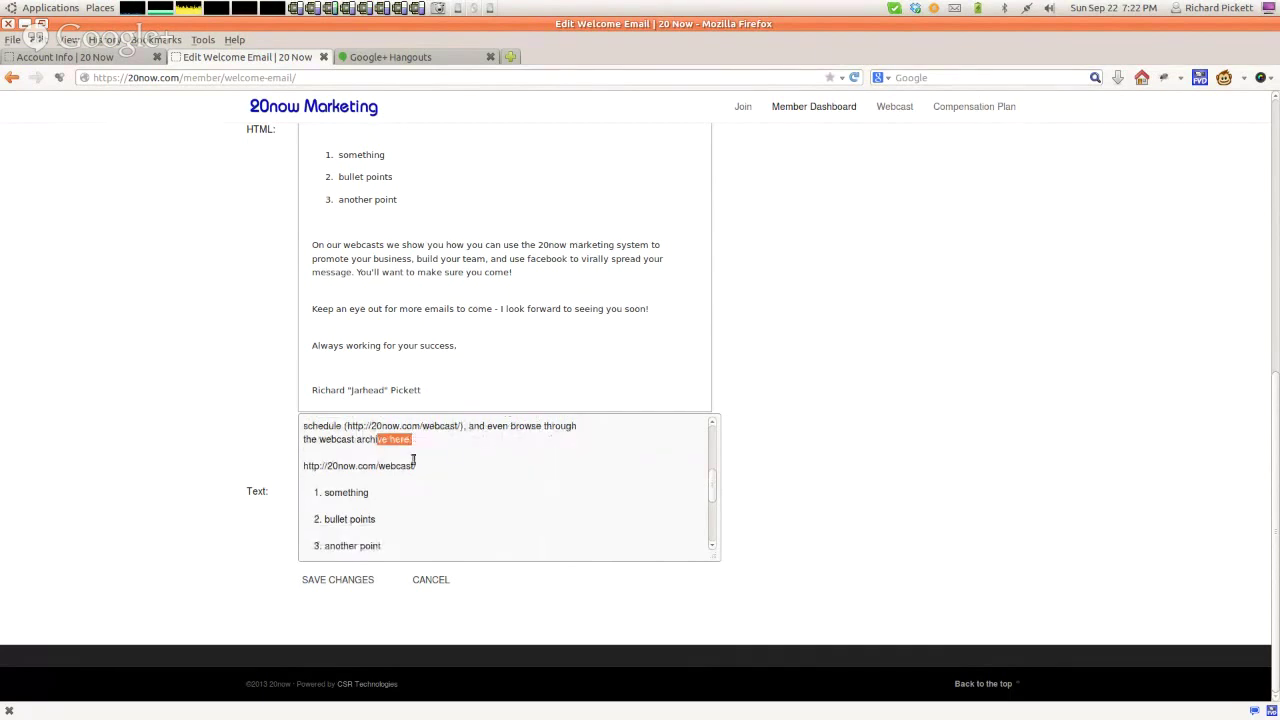
left_click_drag(432, 472, 305, 463)
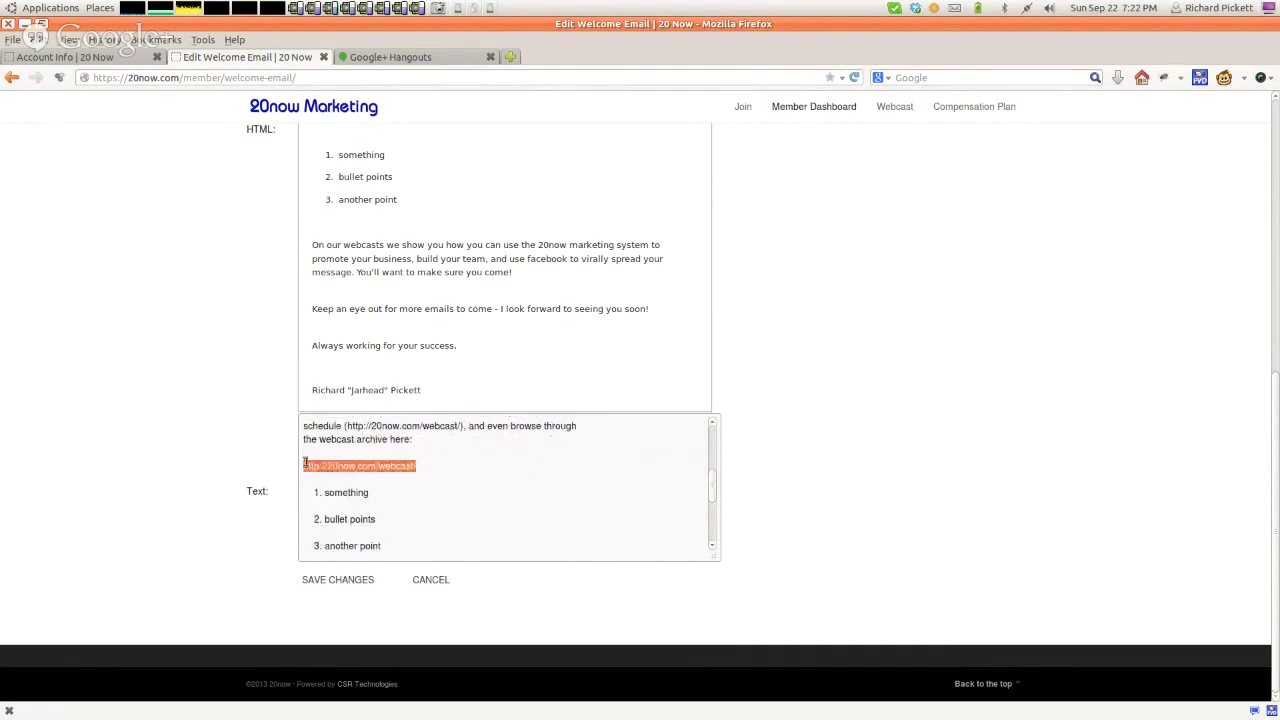
left_click(417, 467)
left_click_drag(432, 466, 299, 466)
scroll(464, 478, "up", 2)
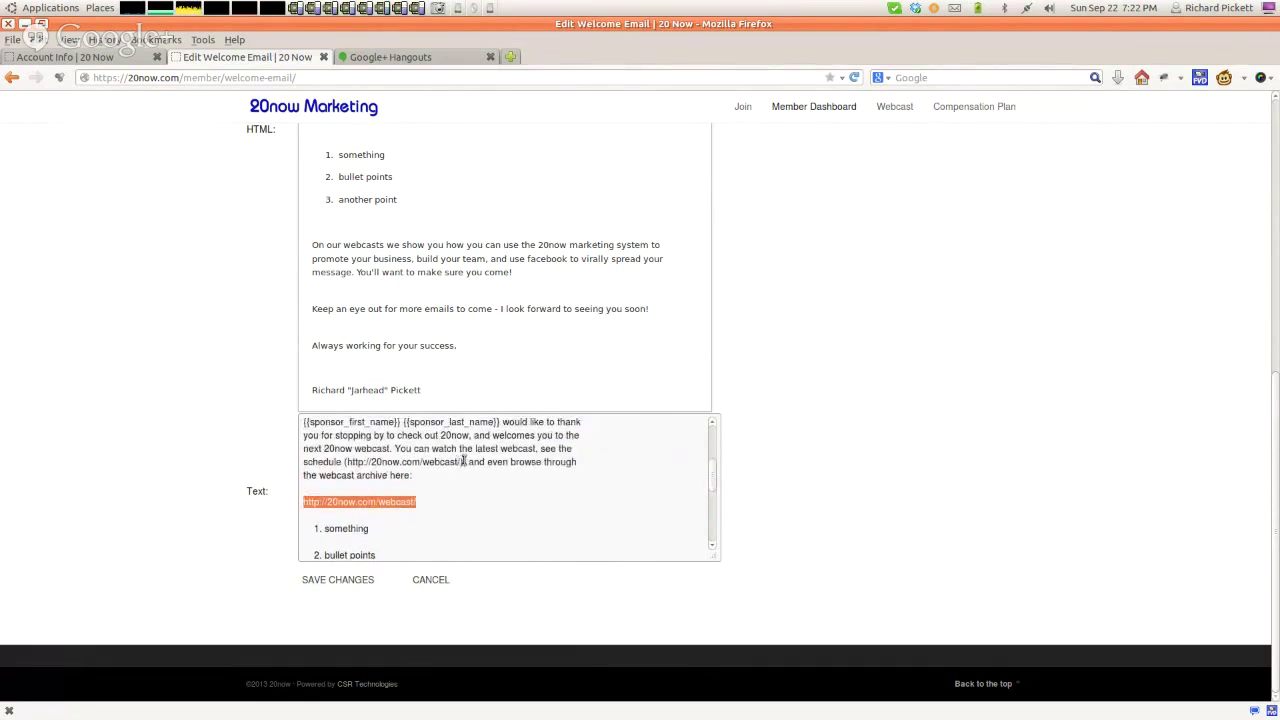
left_click_drag(464, 462, 346, 461)
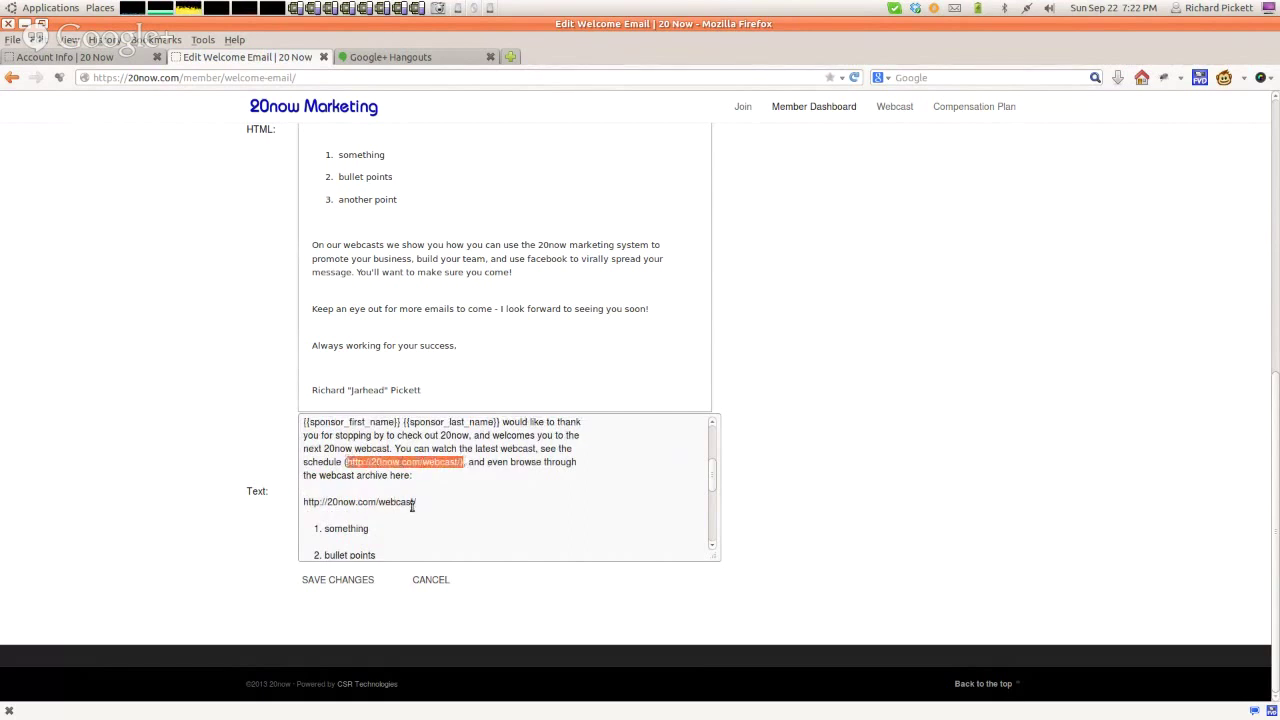
left_click_drag(412, 505, 302, 502)
scroll(494, 518, "down", 2)
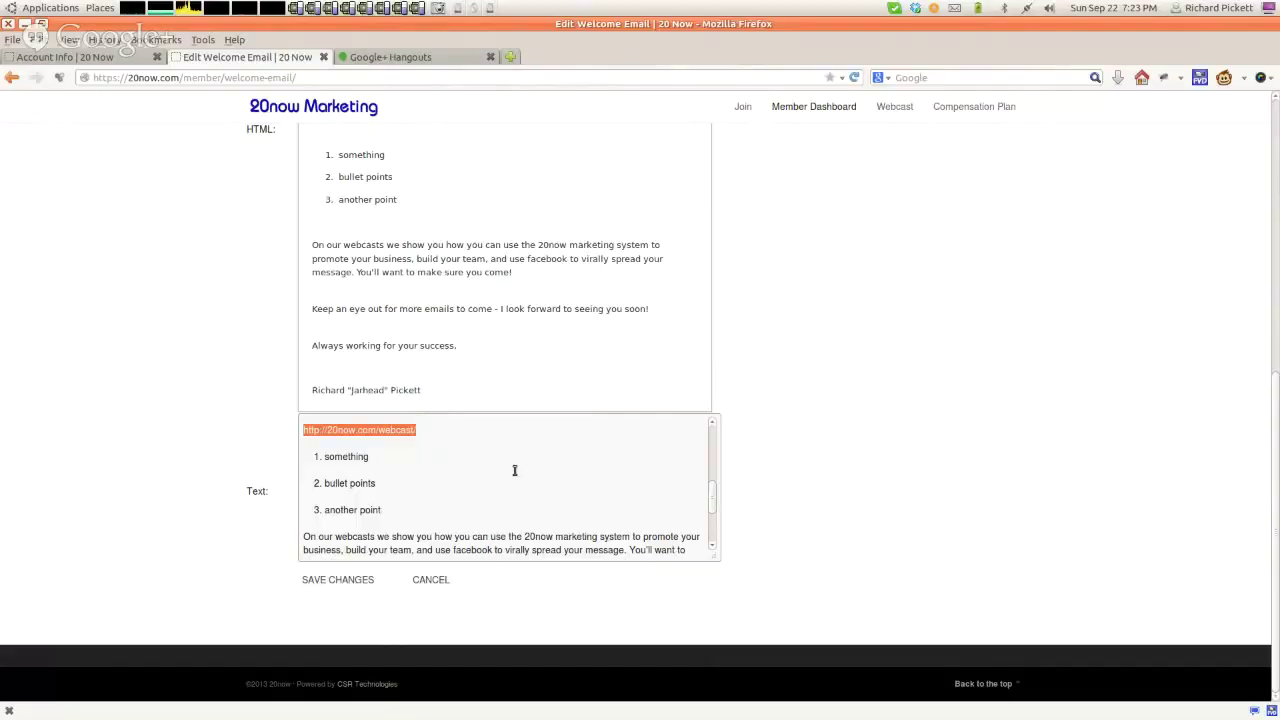
Step: Copy the entire HTML email content, switch to a new gedit document, enlarge its window and paste the content there
scroll(577, 428, "up", 10)
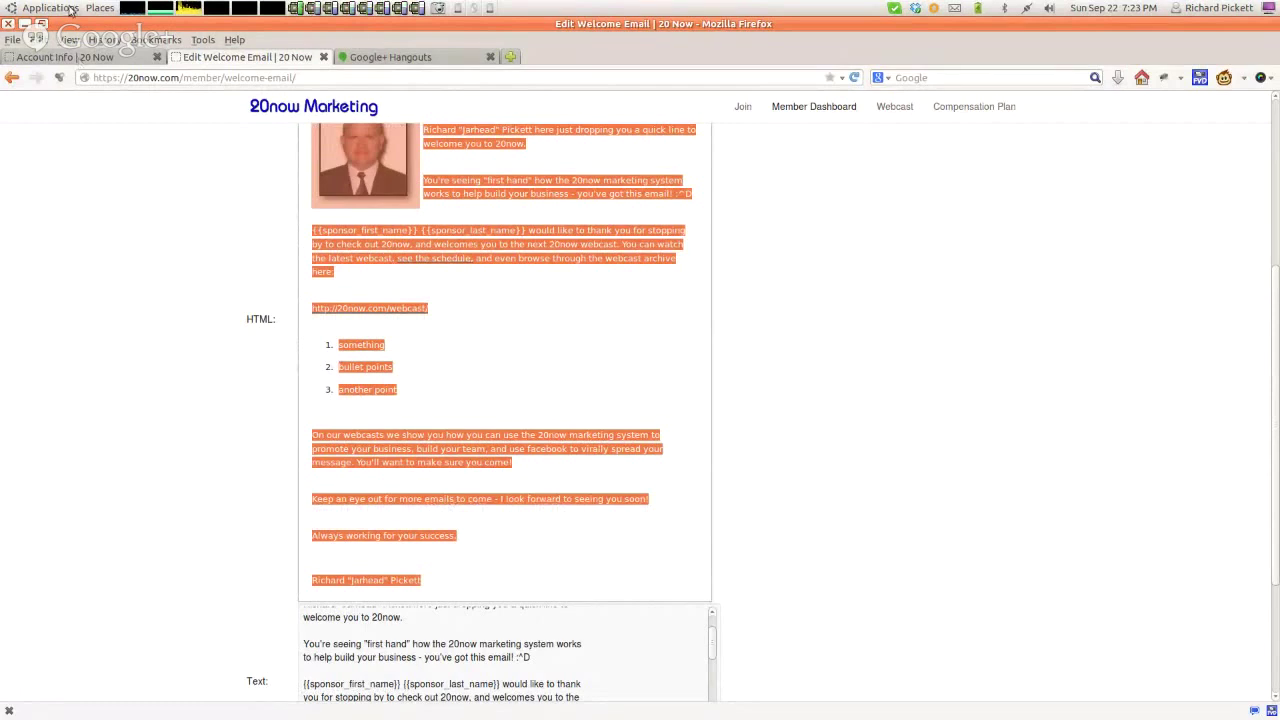
left_click(70, 10)
mouse_move(70, 30)
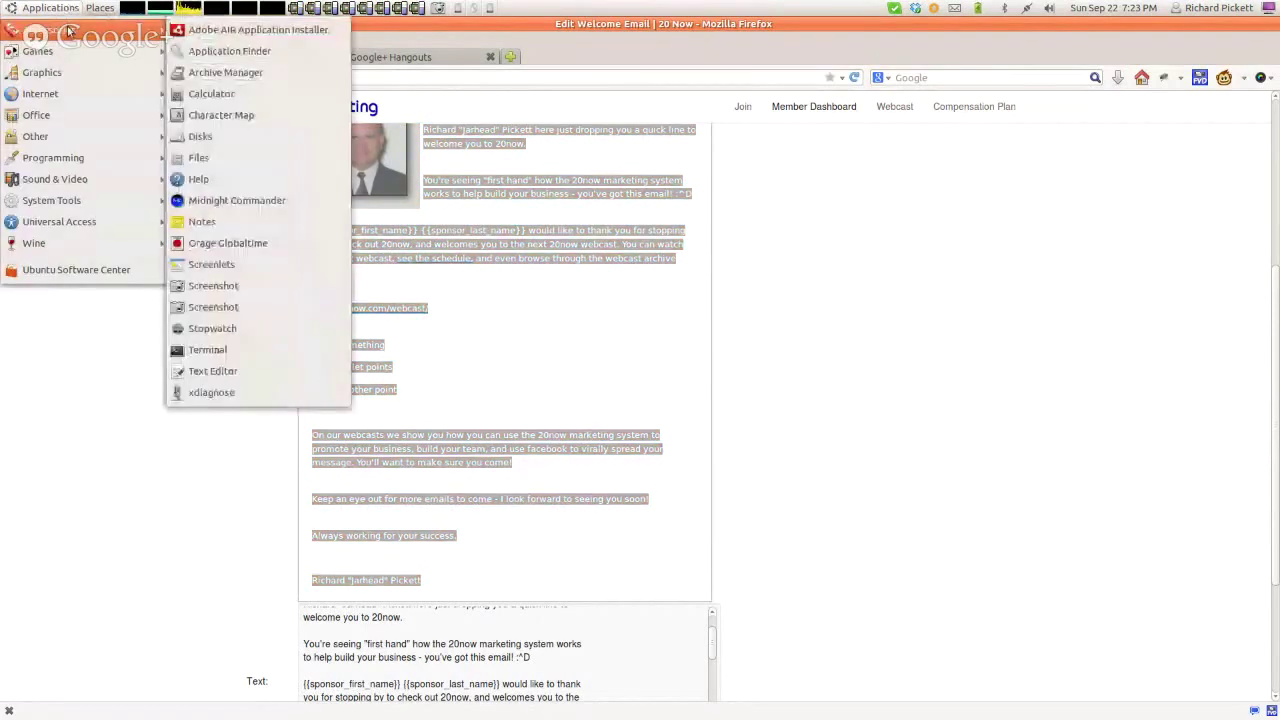
left_click(212, 377)
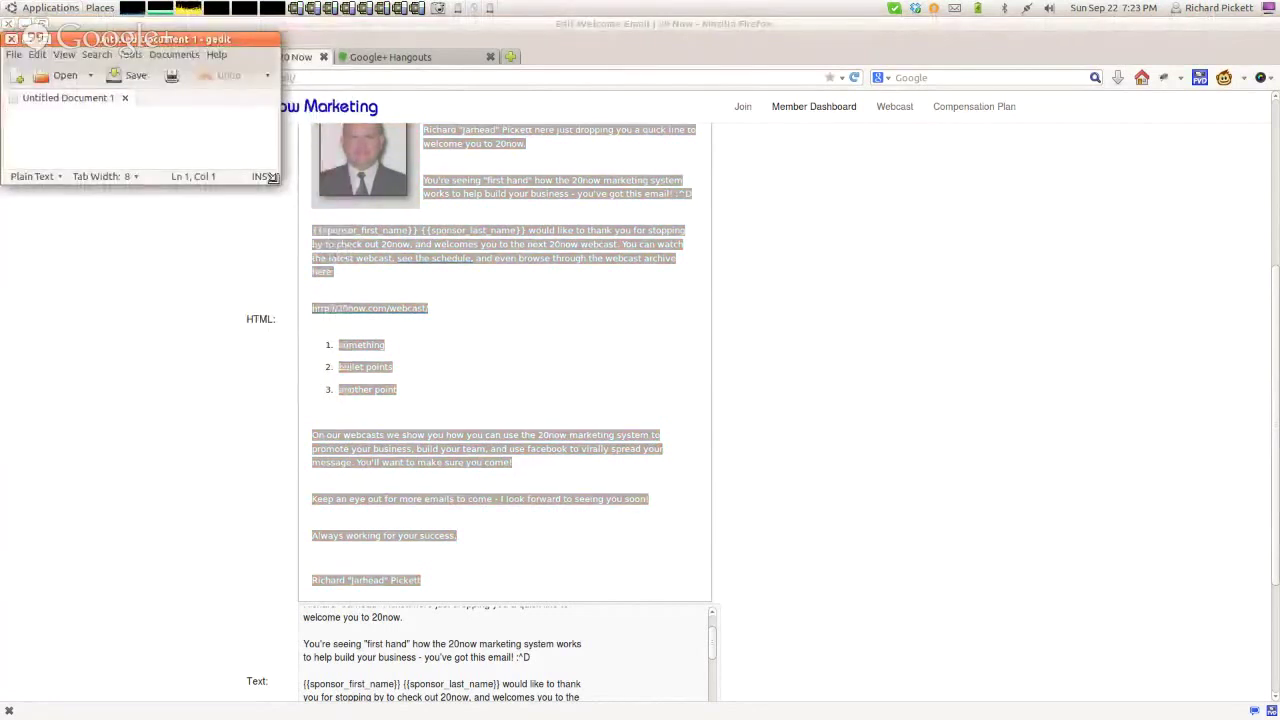
left_click_drag(279, 183, 695, 577)
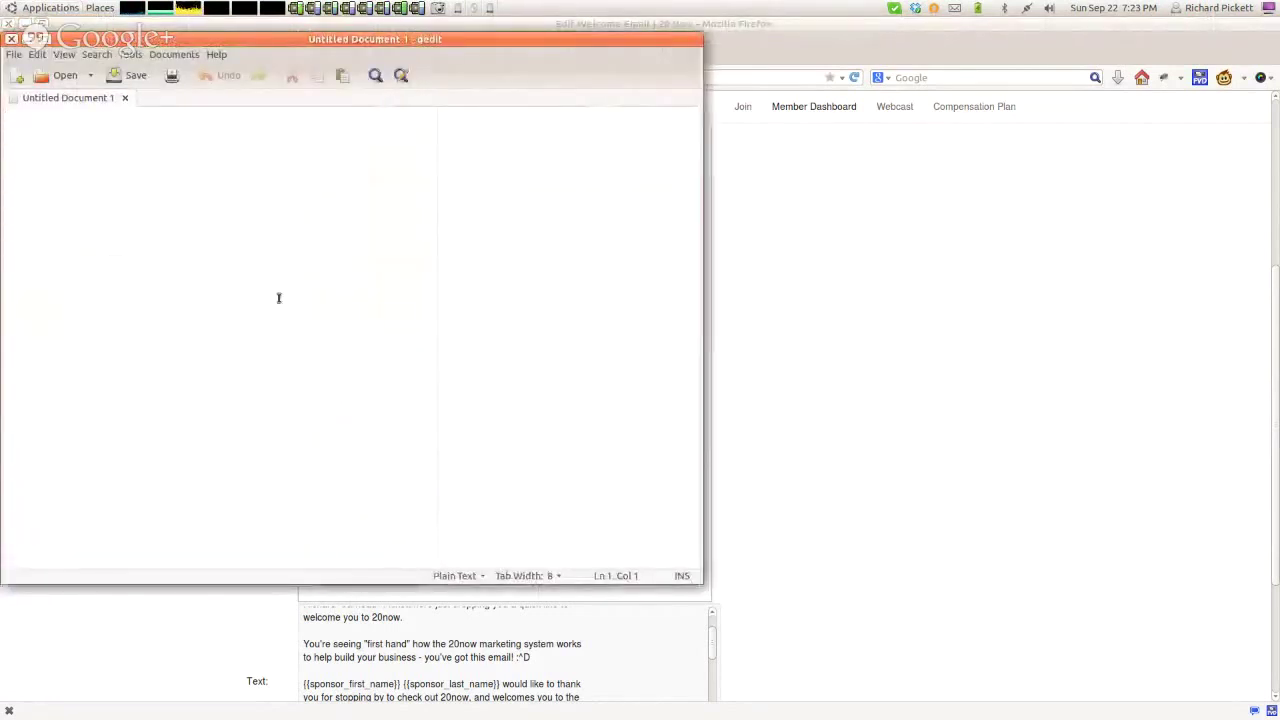
type("Congratulations and Welcome!  Richard \"Jarhead\" Pickett here just dropping you a quick line to welcome you to 20now.  You're seeing \"first hand\" how the 20now marketing system works to help build your business - you've got this email! :^D  {{sponsor_first_name}} {{sponsor_last_name}} would like to thank you for stopping by to check out 20now, and welcomes you to the next 20now webcast. You can watch the latest webcast, see the schedule, and even browse through the webcast archive here:  http://20now.com/webcast/      something      bullet points      another point  On our webcasts we show you how you can use the 20now marketing system to promote your business, build your team, and use facebook to virally spread your message. You'll want to make sure you come!  Keep an eye out for more emails to come - I look forward to seeing you soon!  Always working for your success,  Richard \"Jarhead\" Pickett")
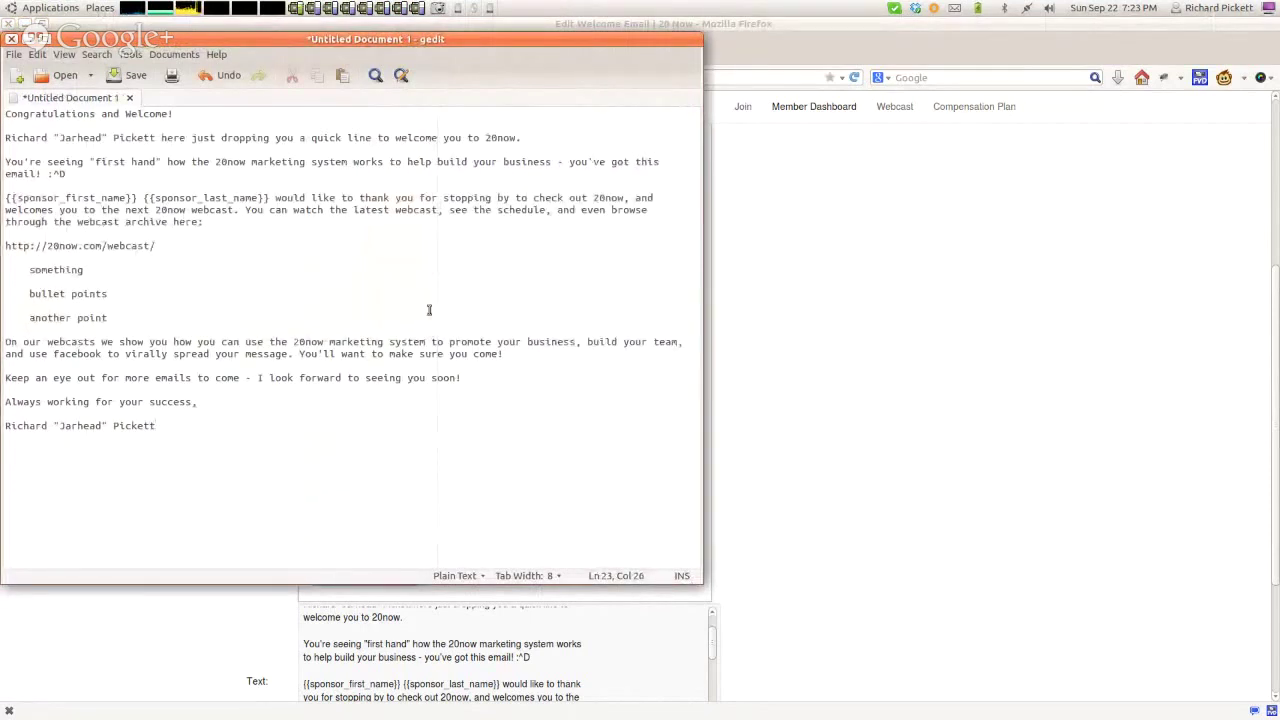
Step: Break the two opening paragraphs into shorter lines after "a quick line to welcome" and "marketing system works to help"
left_click(437, 137)
key("Delete")
key("Return")
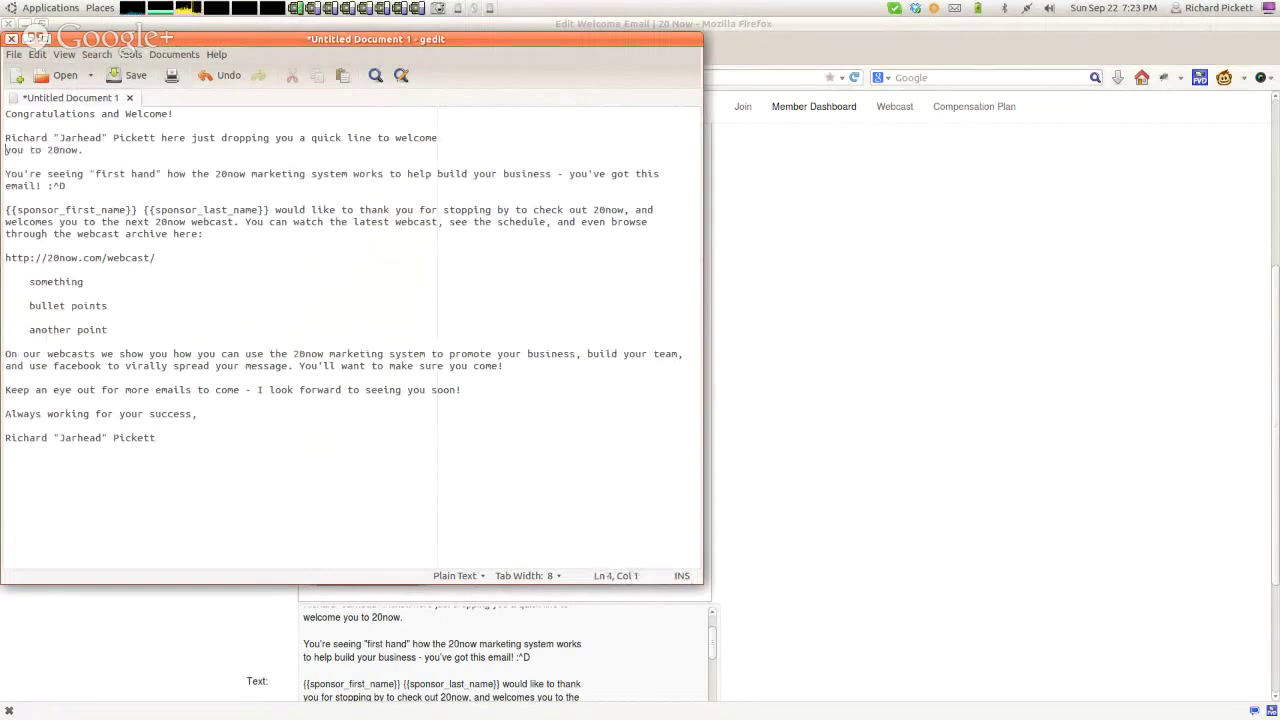
left_click(431, 173)
key("Delete")
key("Return")
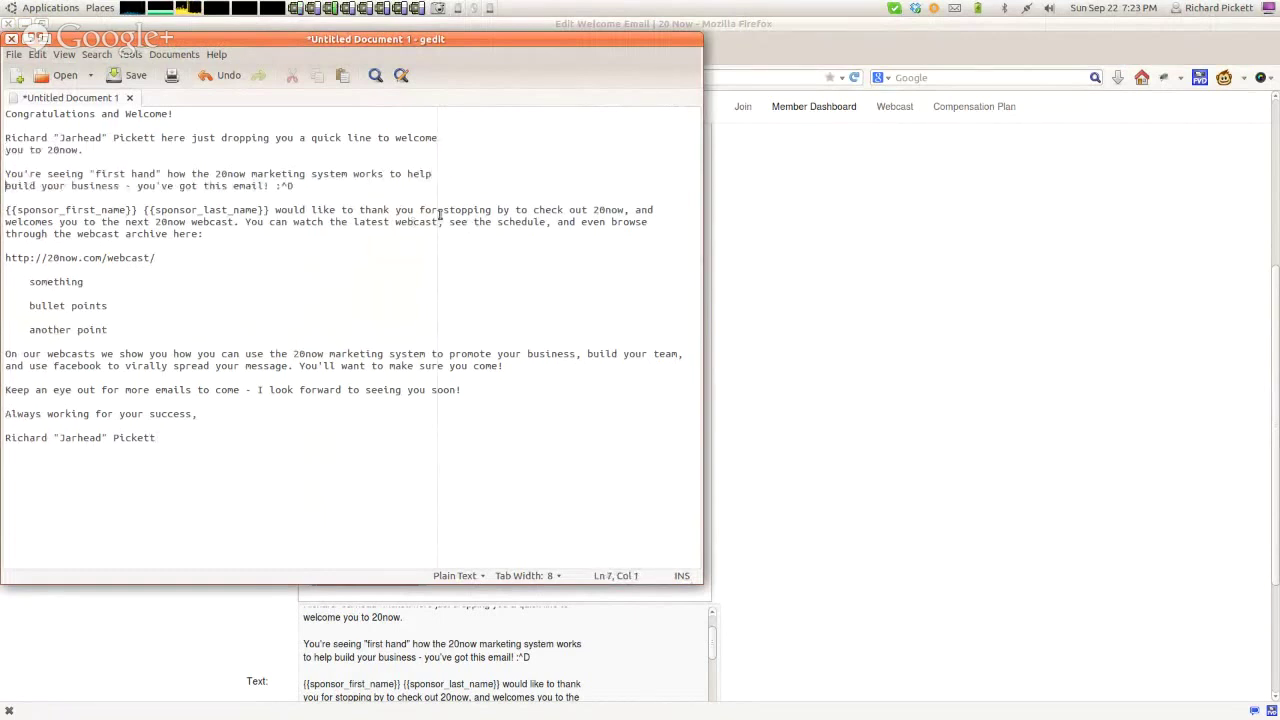
Step: Break the sponsor paragraph into shorter lines after "thank you for", "to the next 20now" and "and even"
left_click(437, 210)
key("Delete")
key("Return")
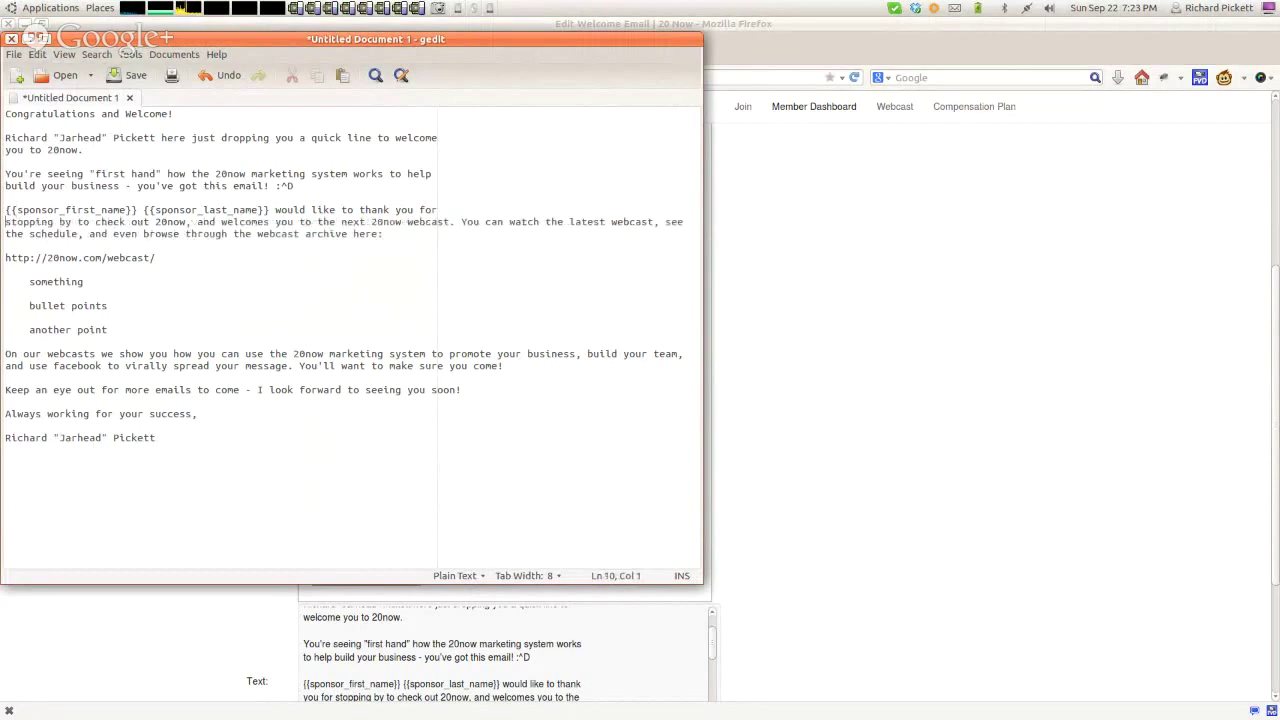
left_click(401, 222)
key("Delete")
key("Return")
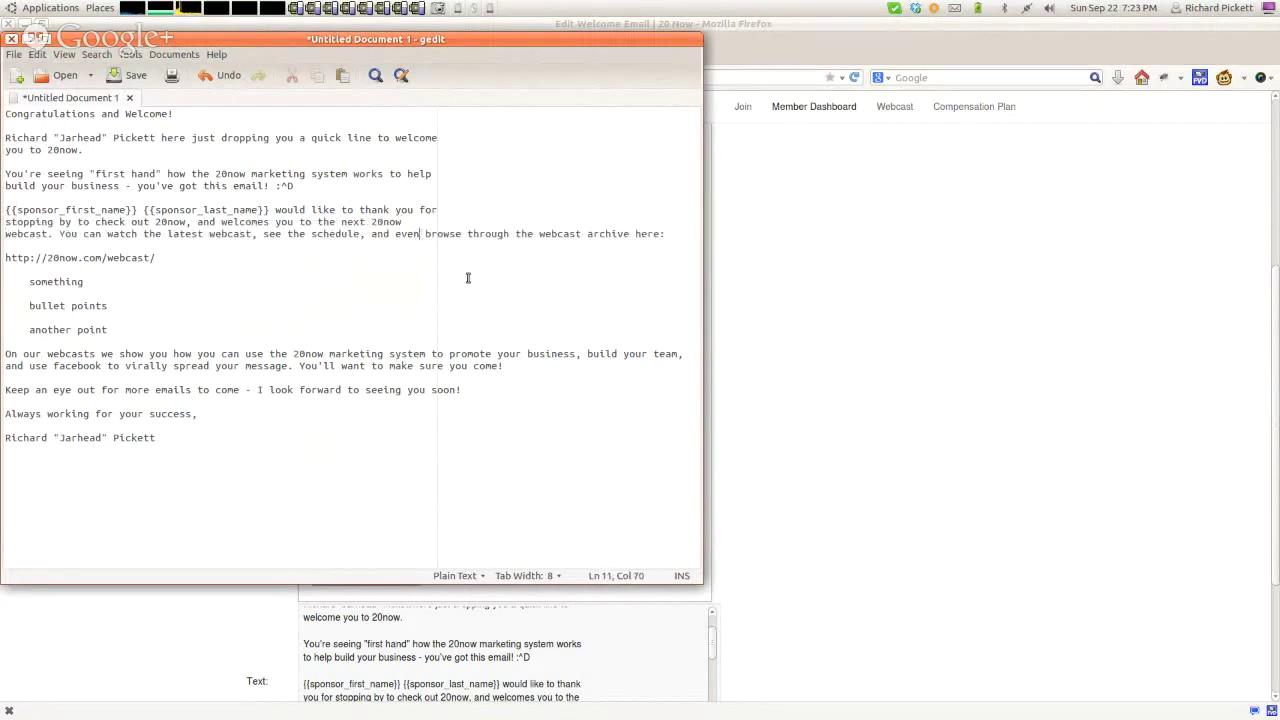
key("Delete")
key("Return")
Step: Number the list items "something", "bullet points" and "another point" as 1., 2. and 3
key("Down")
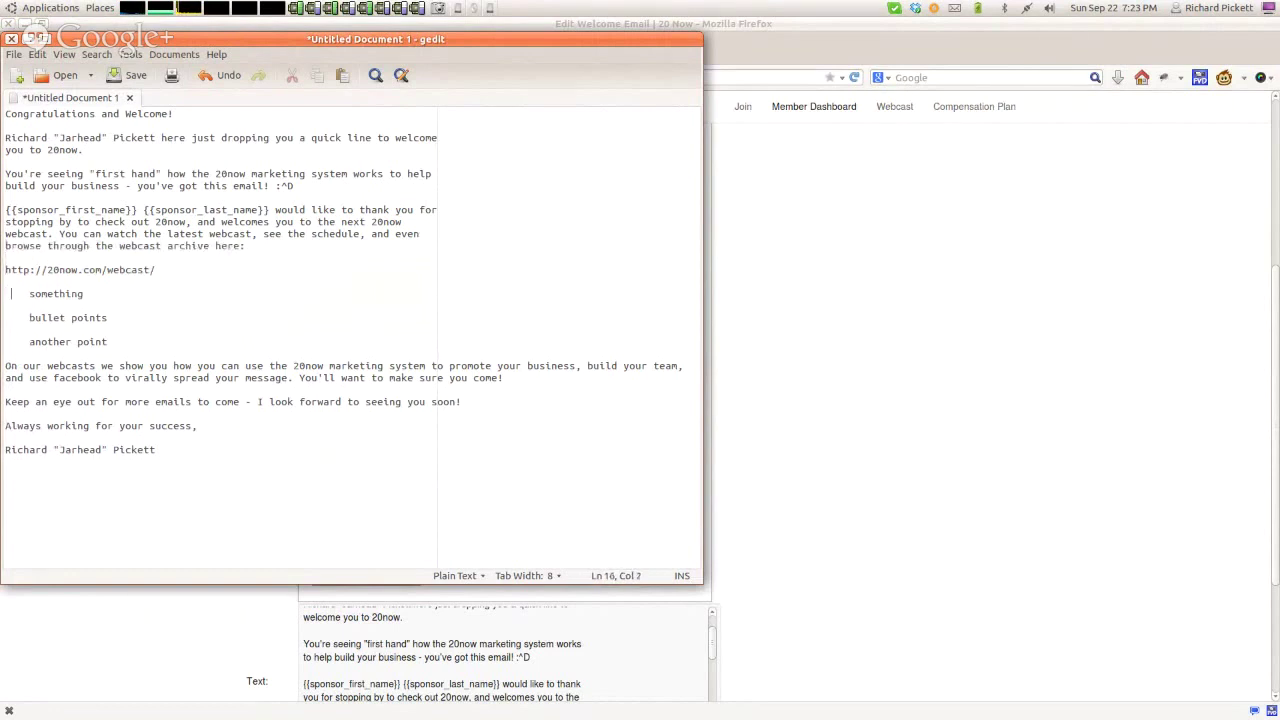
type("1. ")
type("2.")
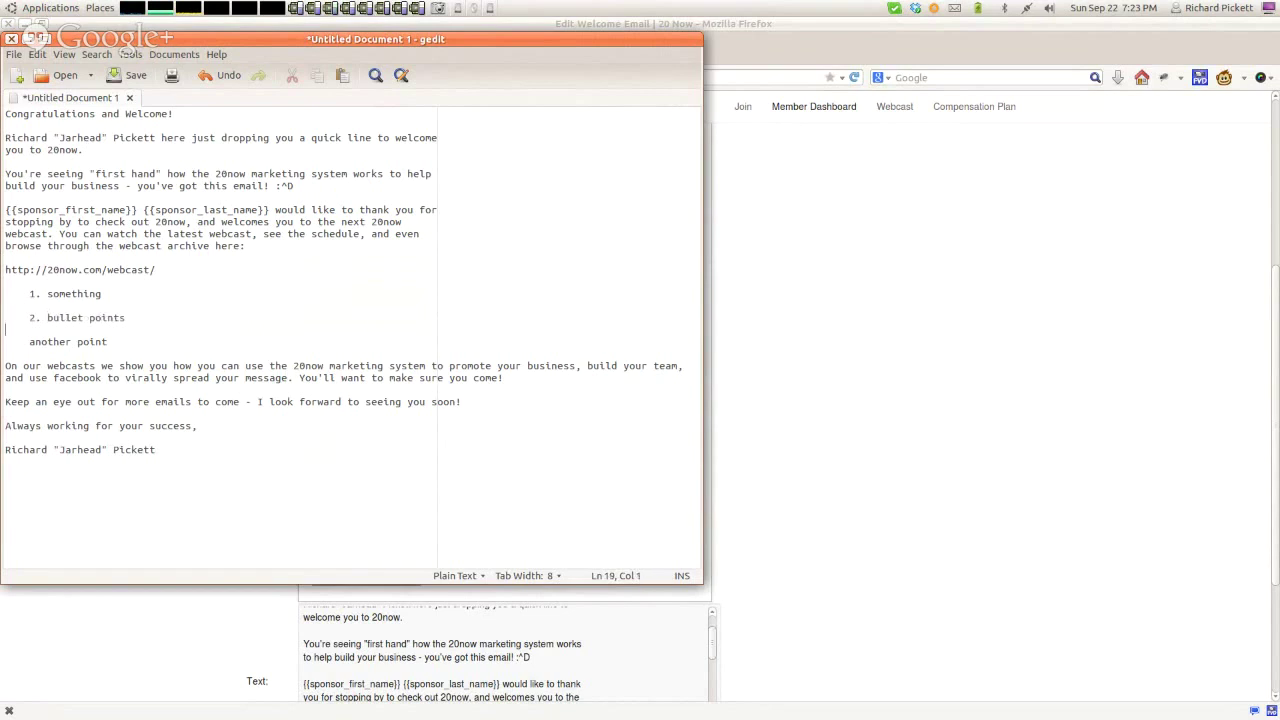
key("Down")
key("Down")
key("End")
left_click(53, 341)
type("3.")
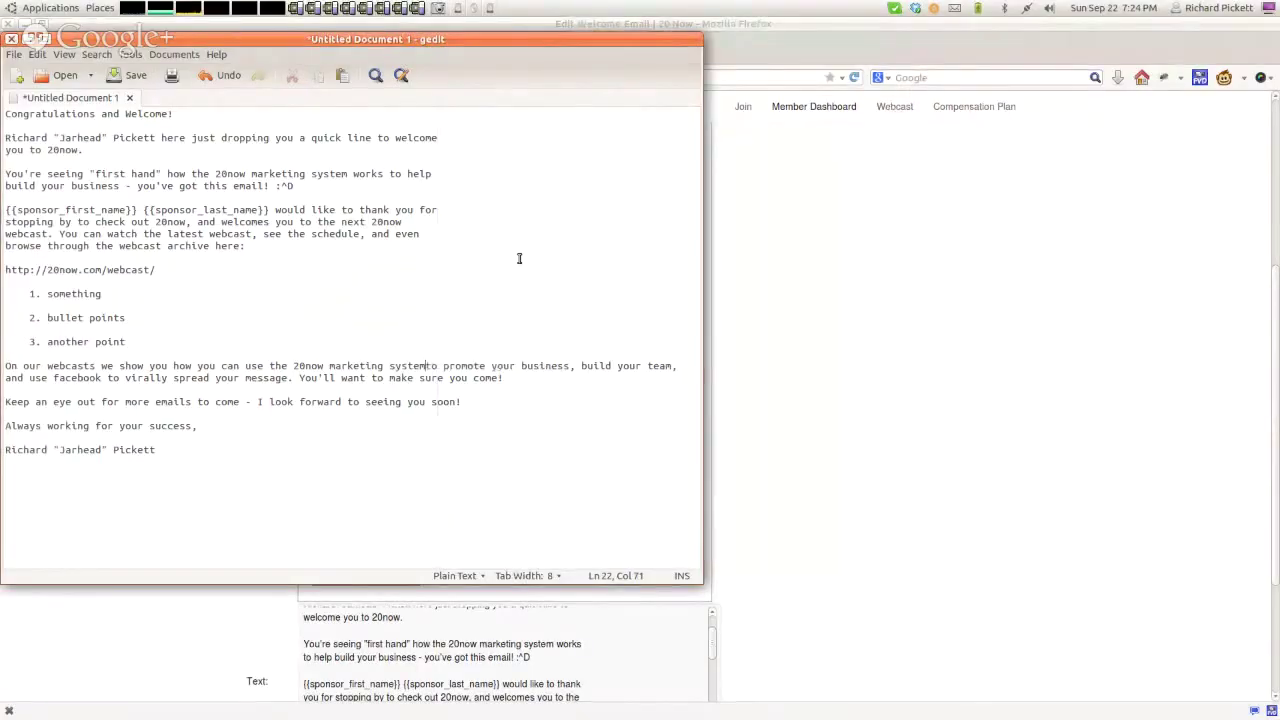
Step: Break the paragraphs below the list after "20now marketing system", "use facebook to virally" and "forward to seeing you"
left_click(432, 365)
key("Return")
left_click(431, 379)
key("Return")
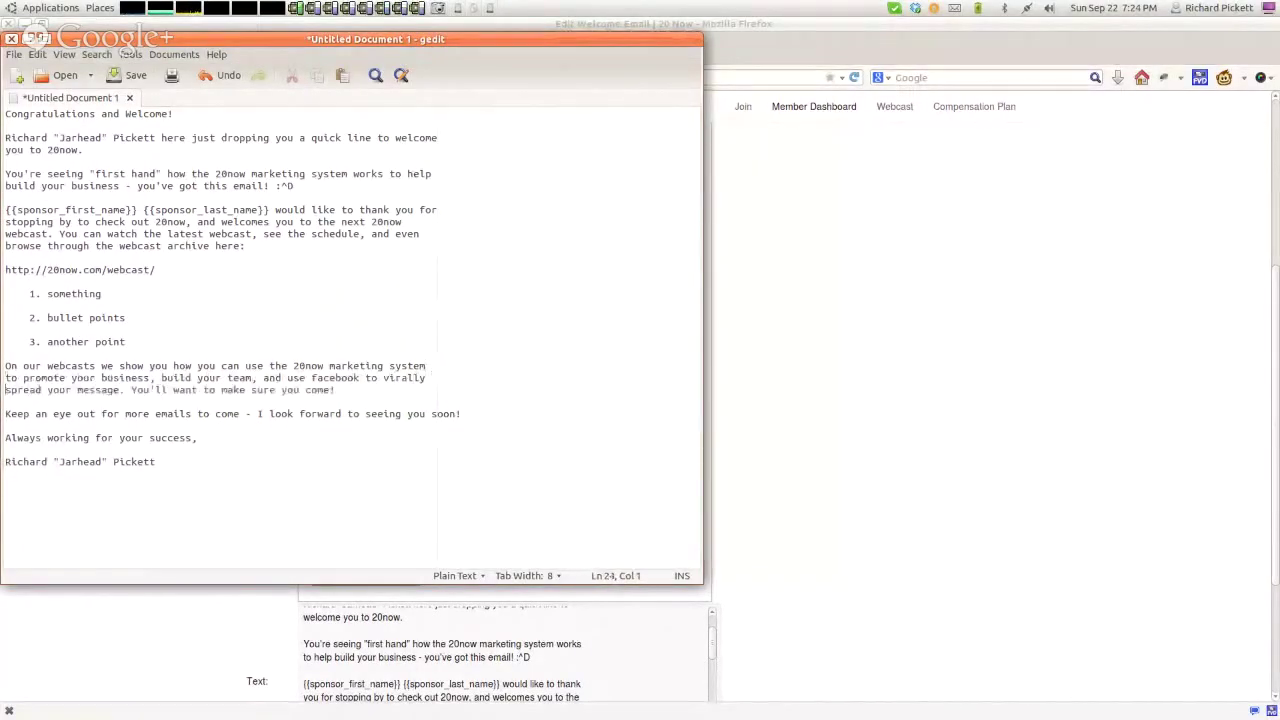
left_click(425, 413)
key("Return")
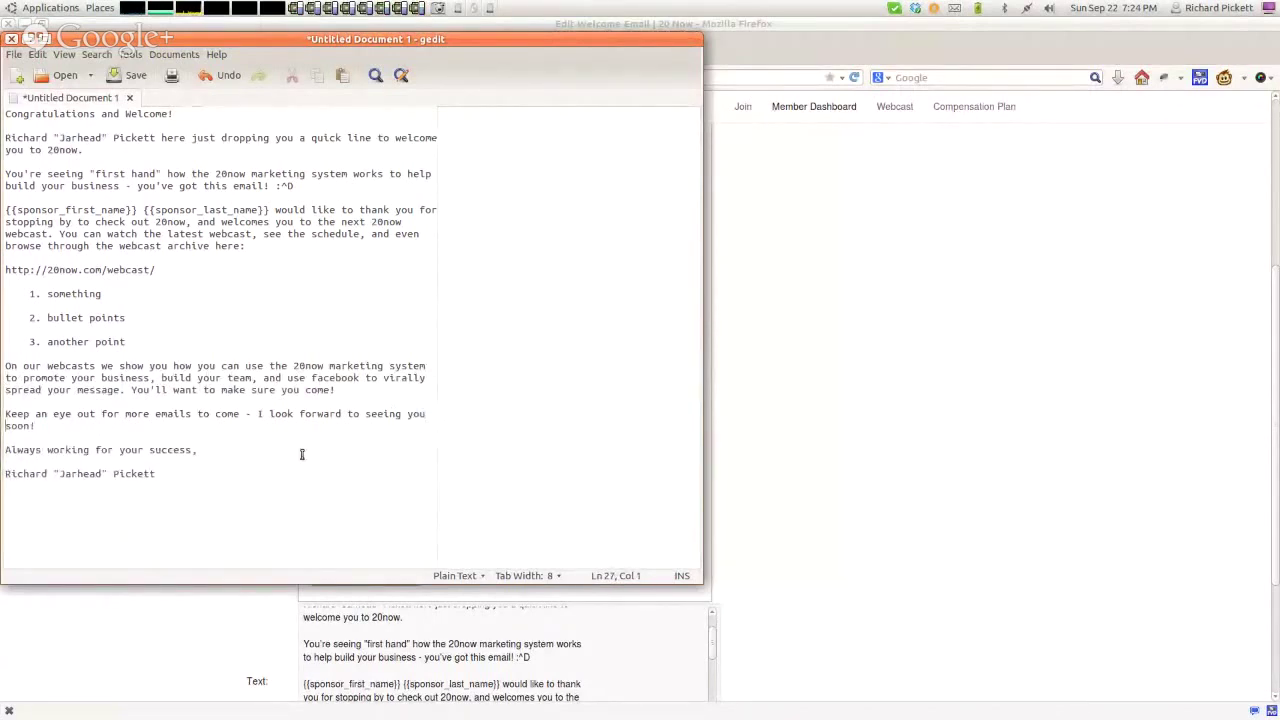
Step: Remove the blank lines between the three numbered list items
left_click_drag(157, 270, 5, 270)
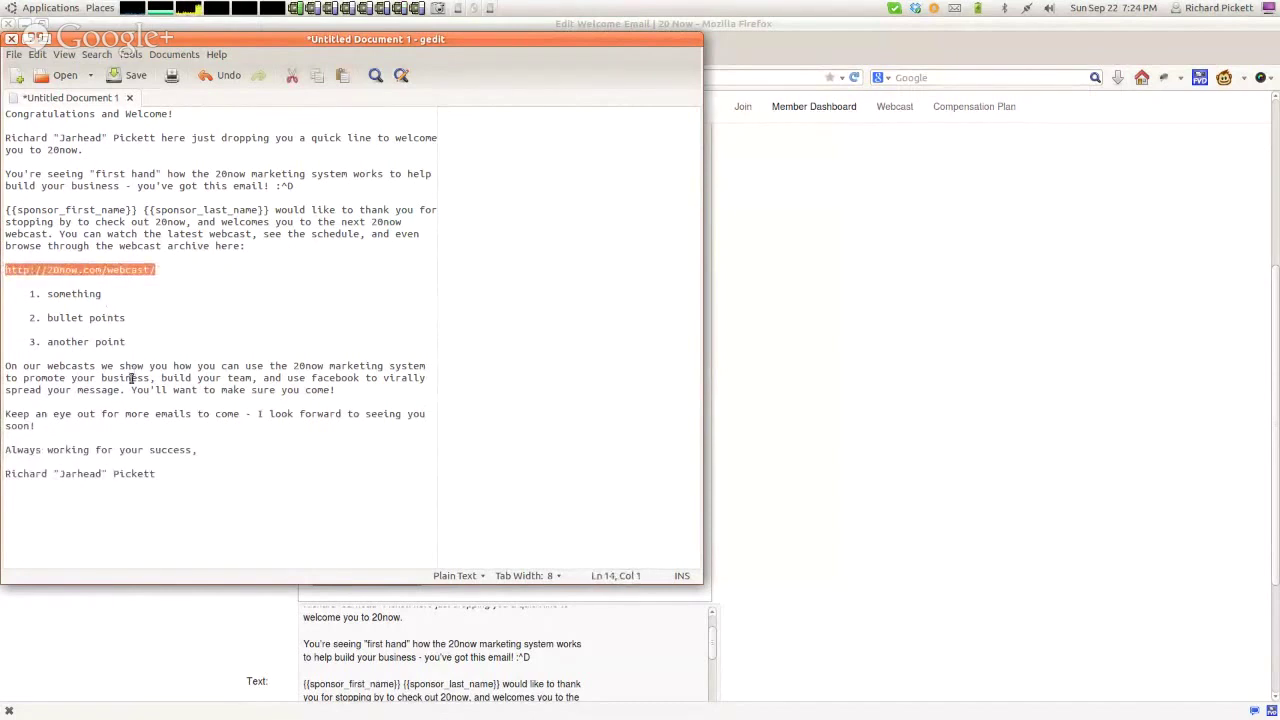
left_click(80, 294)
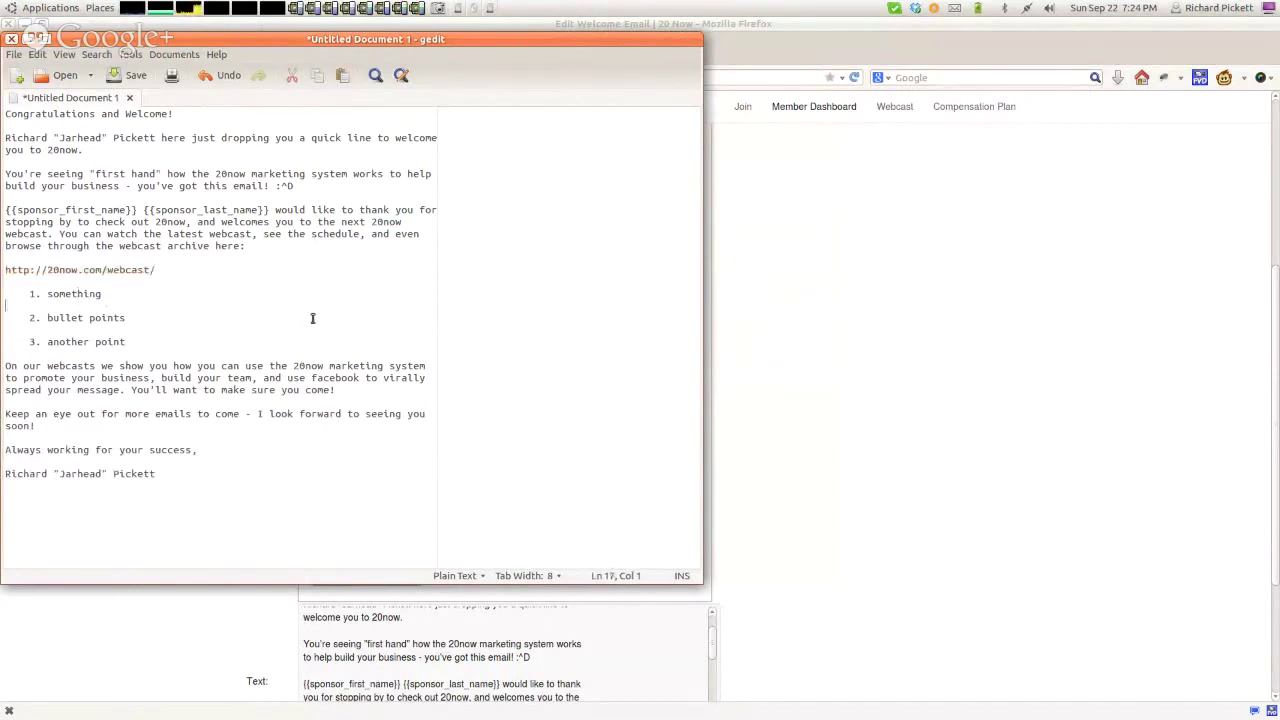
key("Down")
key("Delete")
key("Down")
key("Delete")
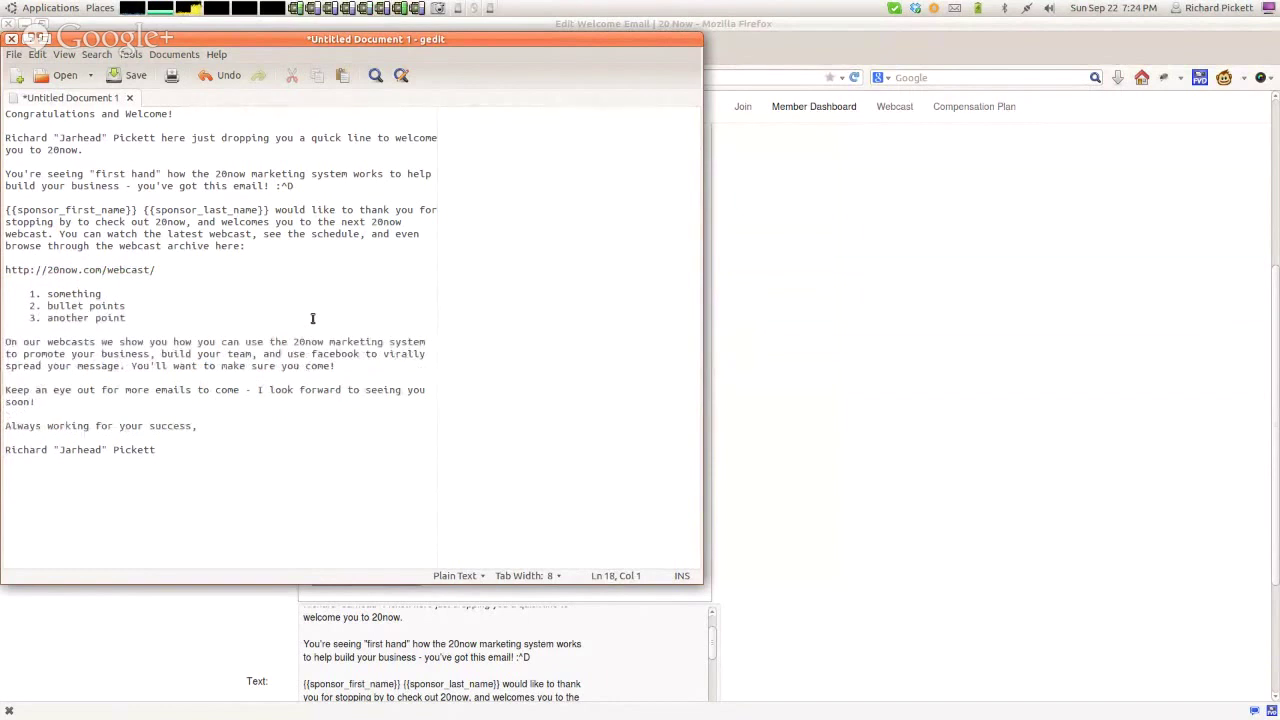
Step: Copy the entire reformatted text of the gedit document
right_click(142, 189)
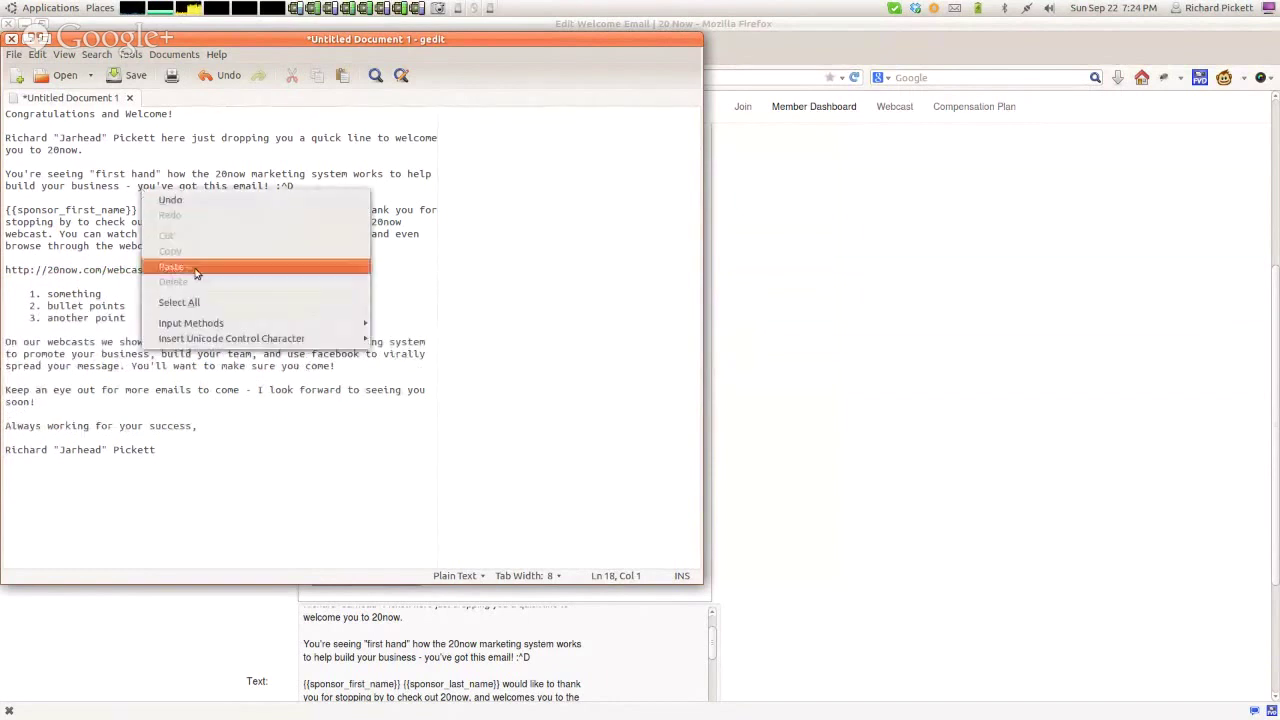
left_click(200, 301)
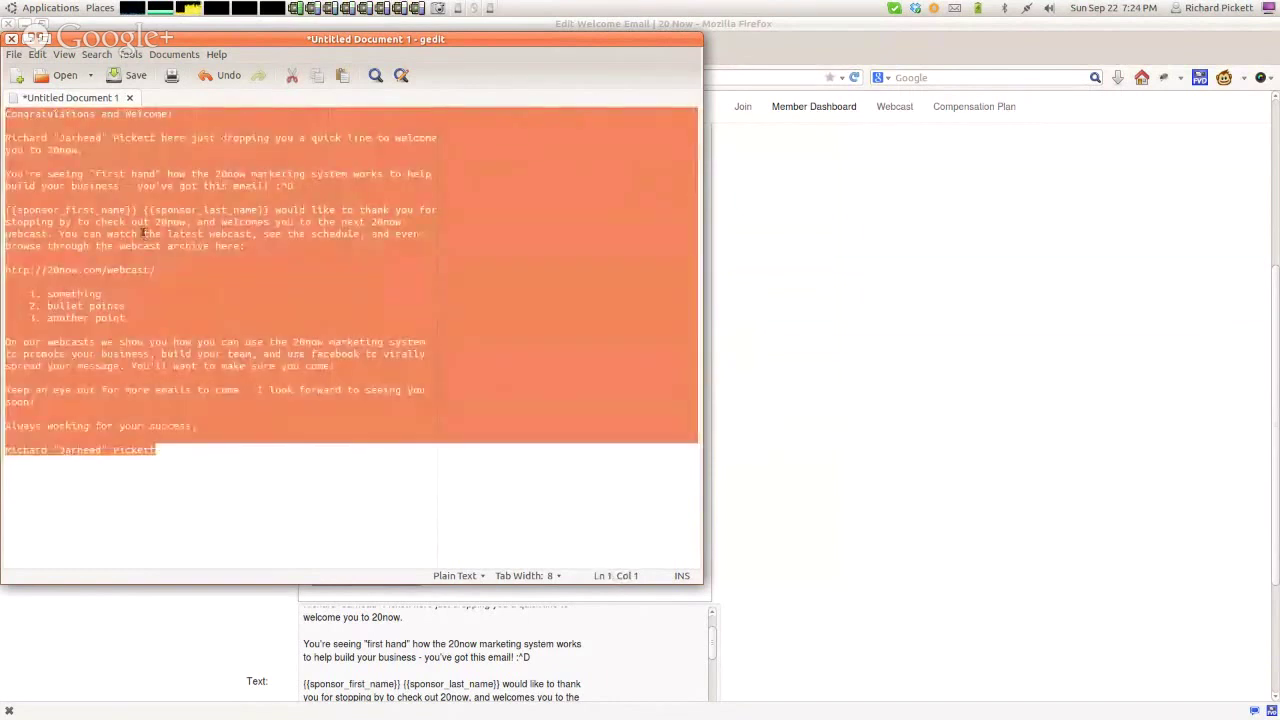
right_click(122, 222)
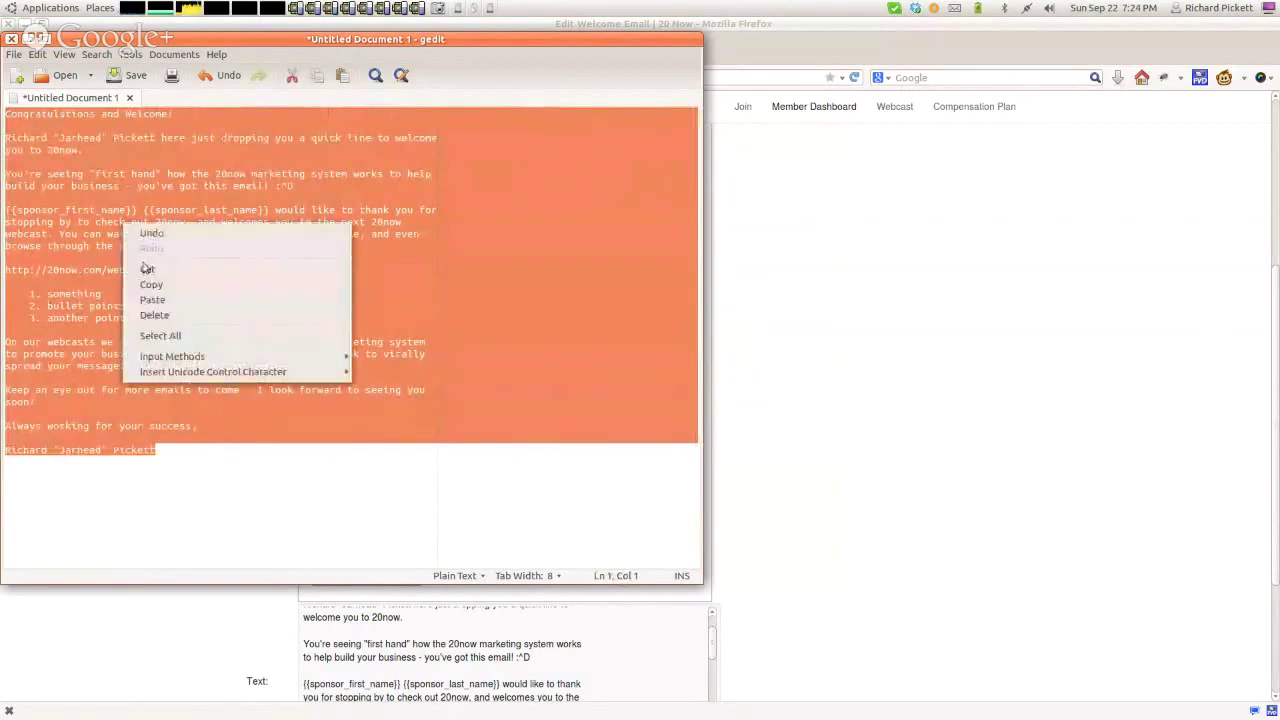
left_click(156, 290)
Step: Switch to the welcome email page in Firefox and replace the whole plain-text version with the copied text
left_click(731, 367)
scroll(772, 378, "down", 3)
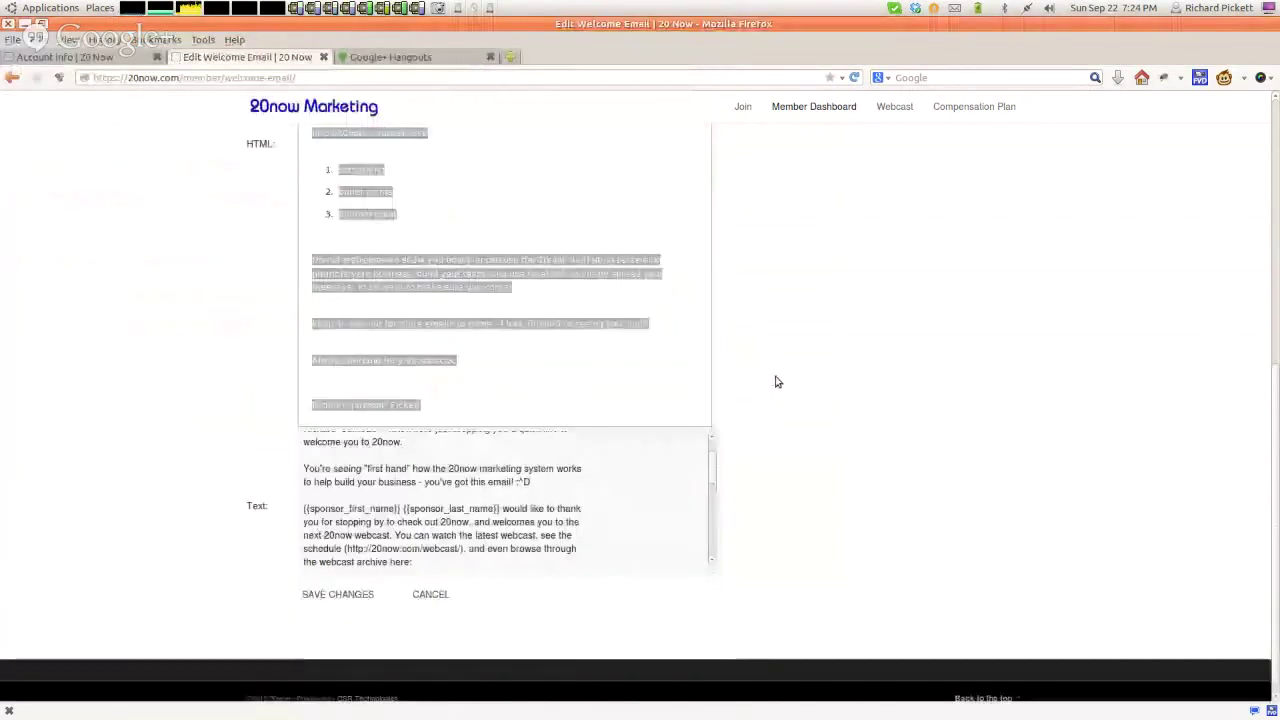
left_click(480, 467)
key("ctrl+a")
key("BackSpace")
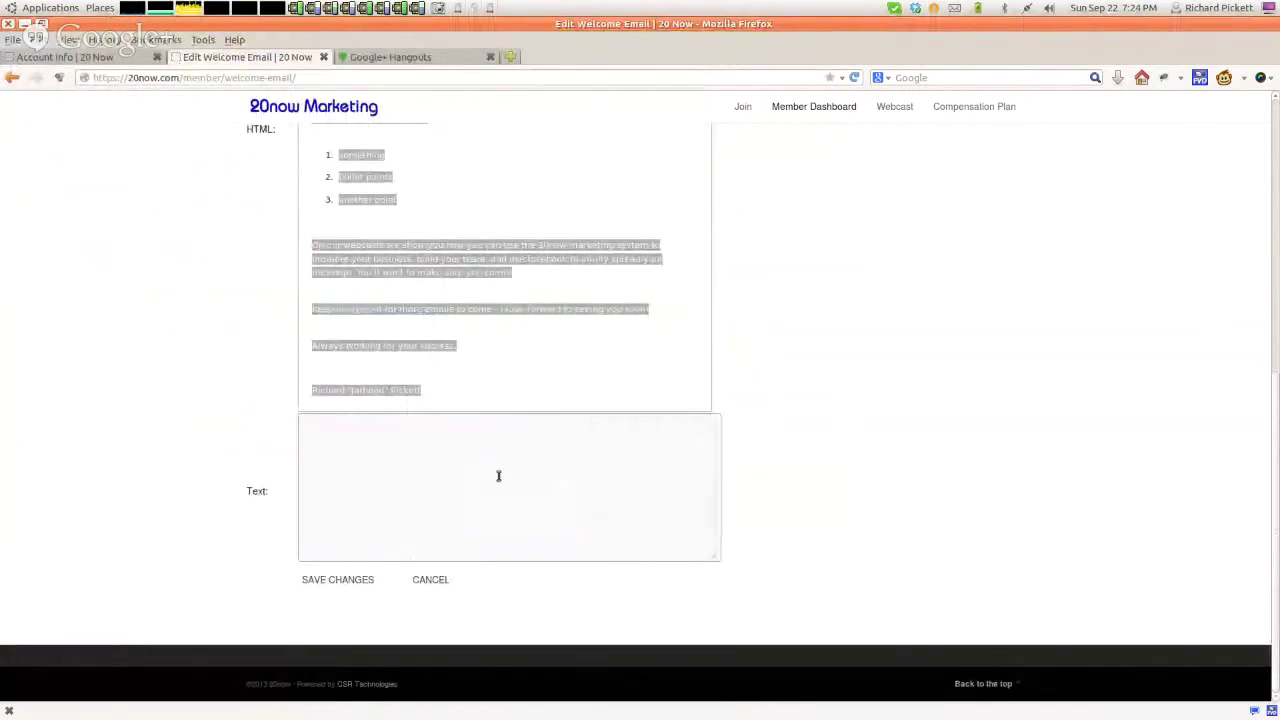
right_click(399, 431)
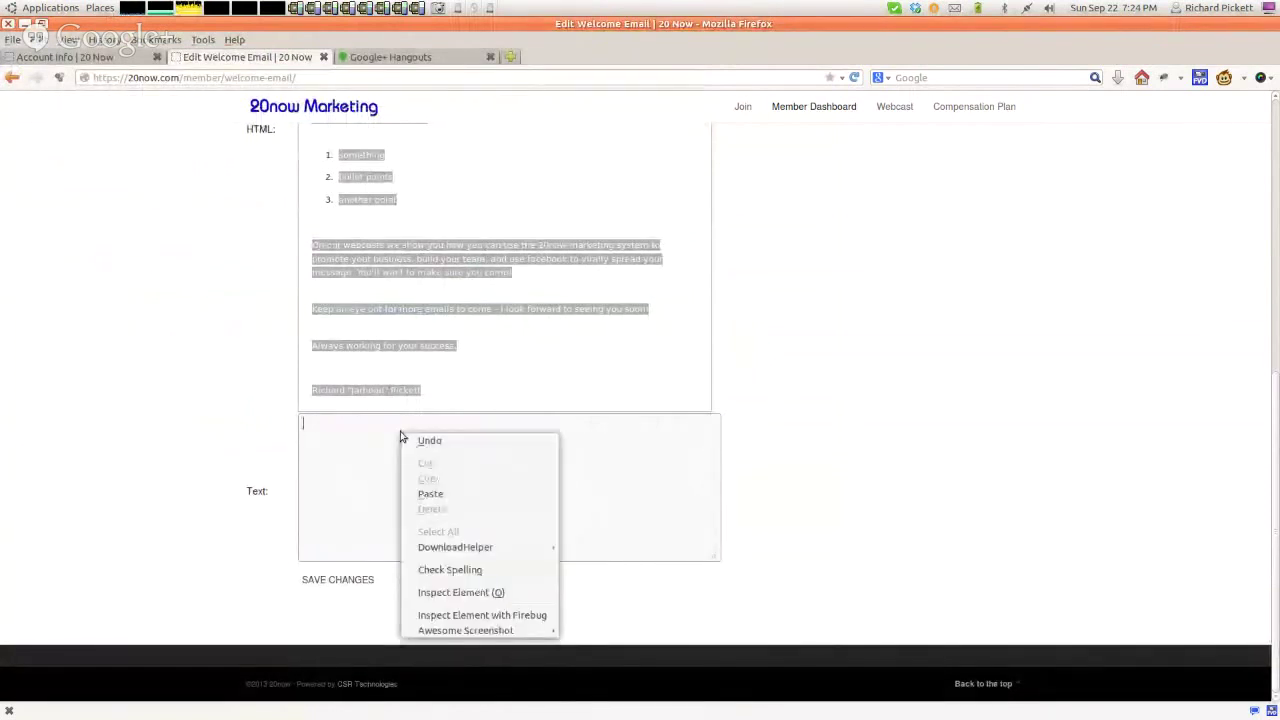
left_click(443, 494)
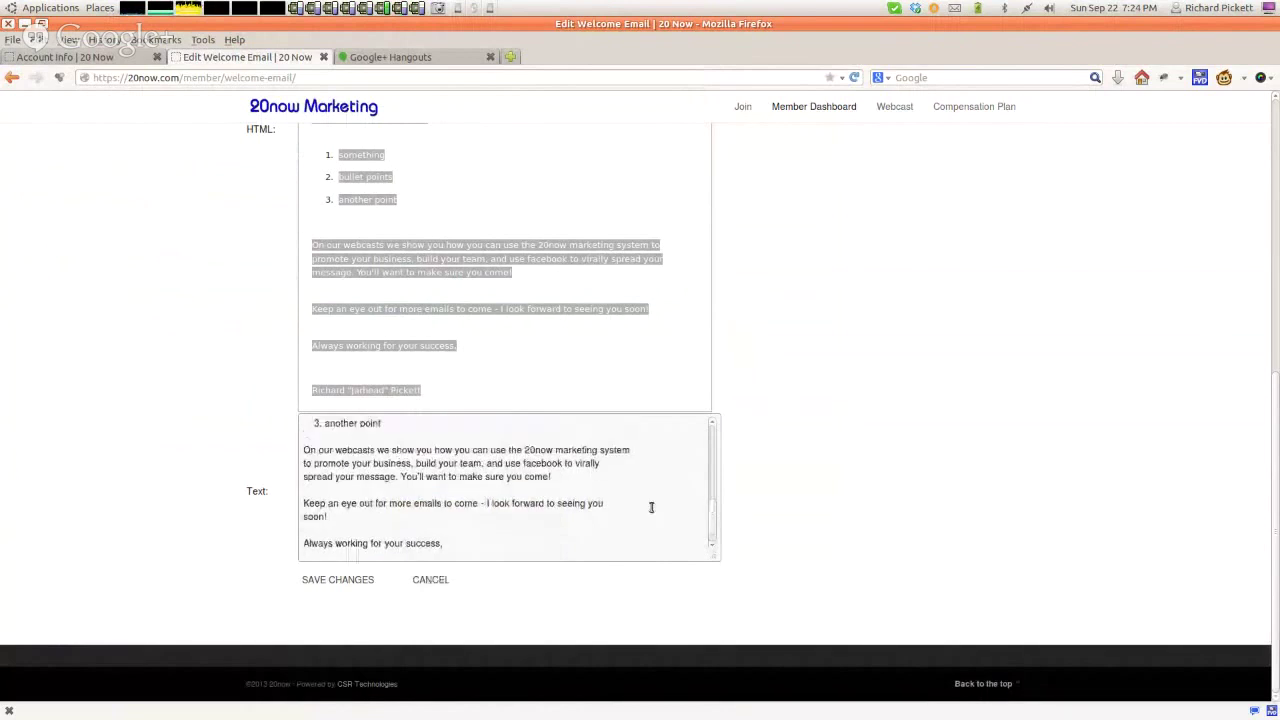
Step: Replace the email's whole HTML version with the copied gedit text and make its "Congratulations and Welcome!" line bold
scroll(651, 507, "up", 5)
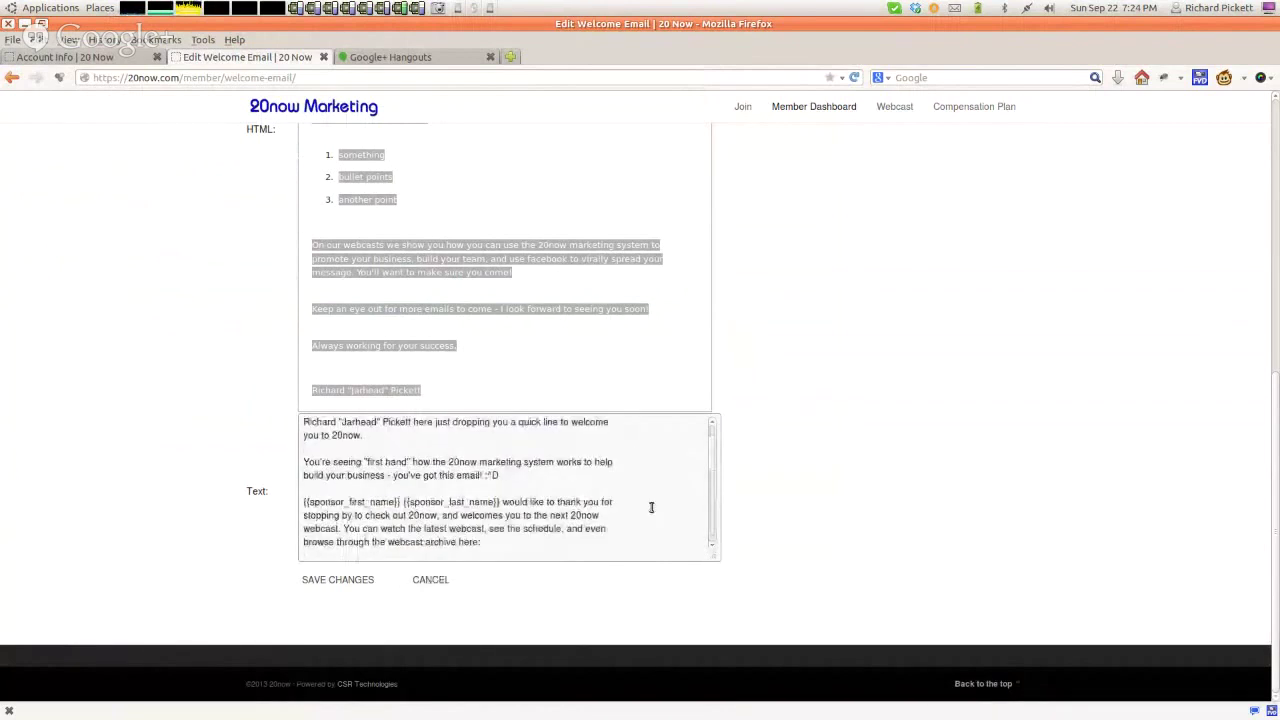
key("alt+Tab")
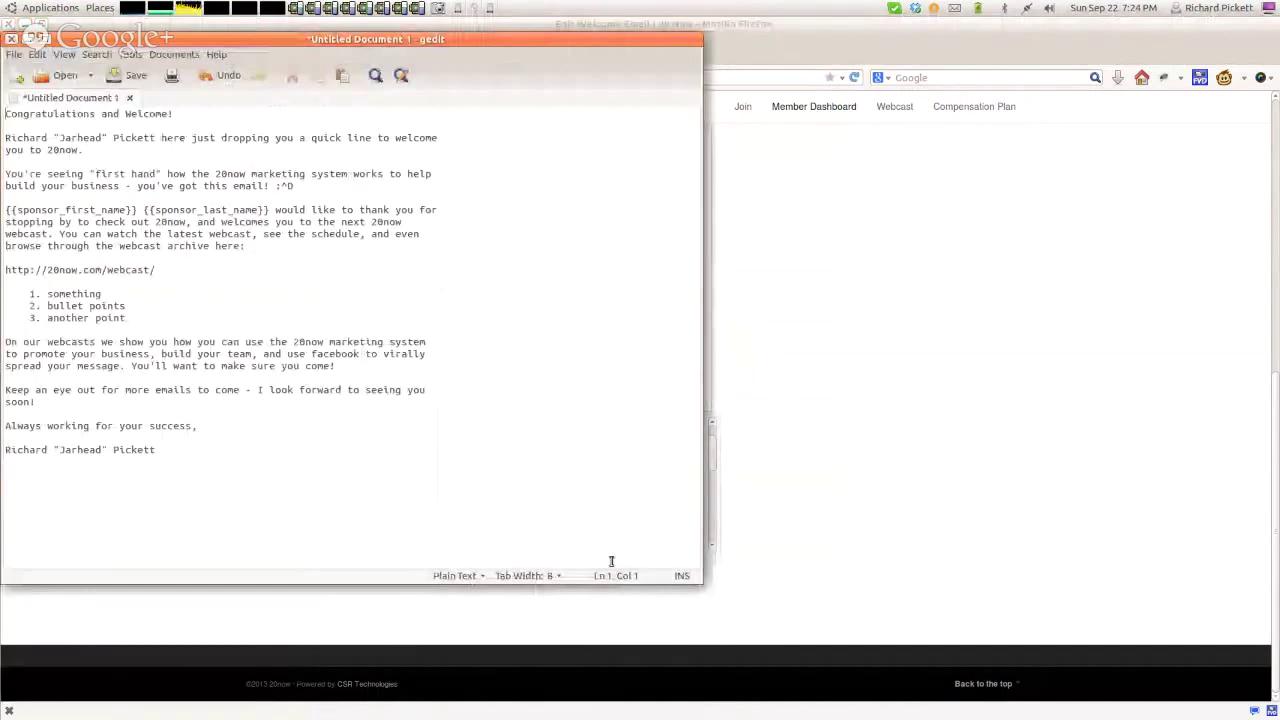
key("alt+Tab")
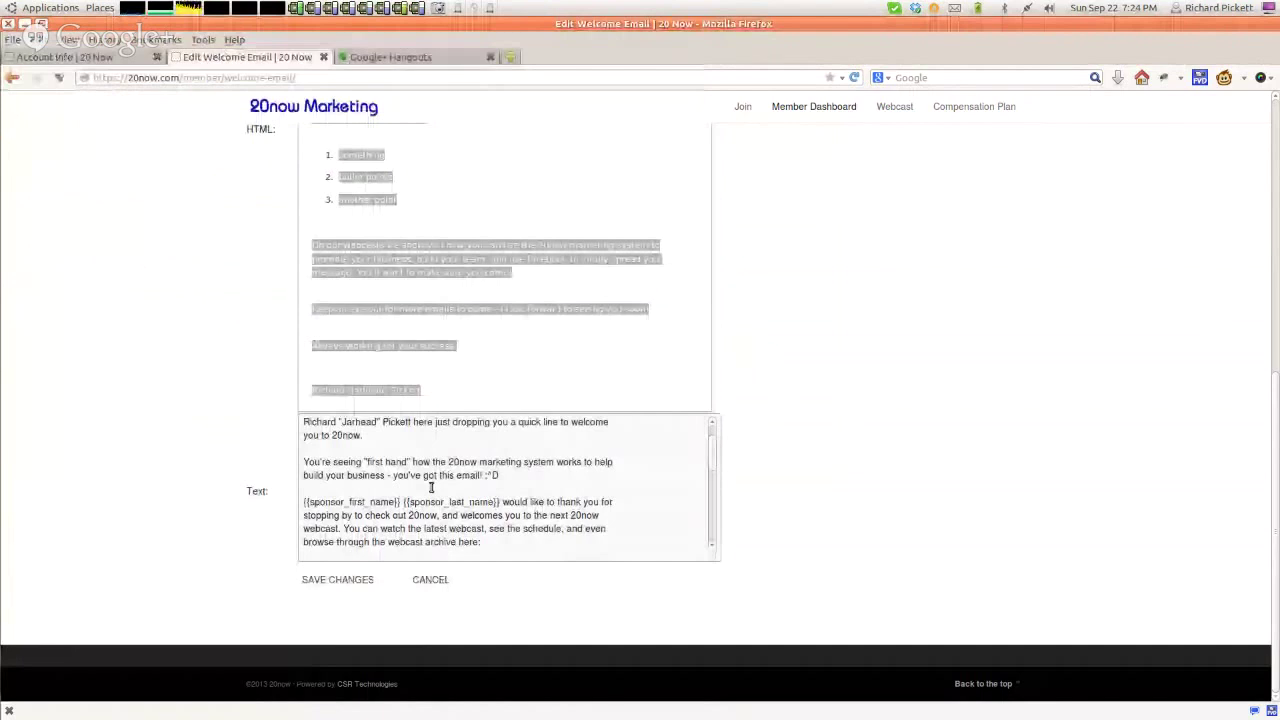
scroll(432, 487, "up", 4)
left_click(572, 398)
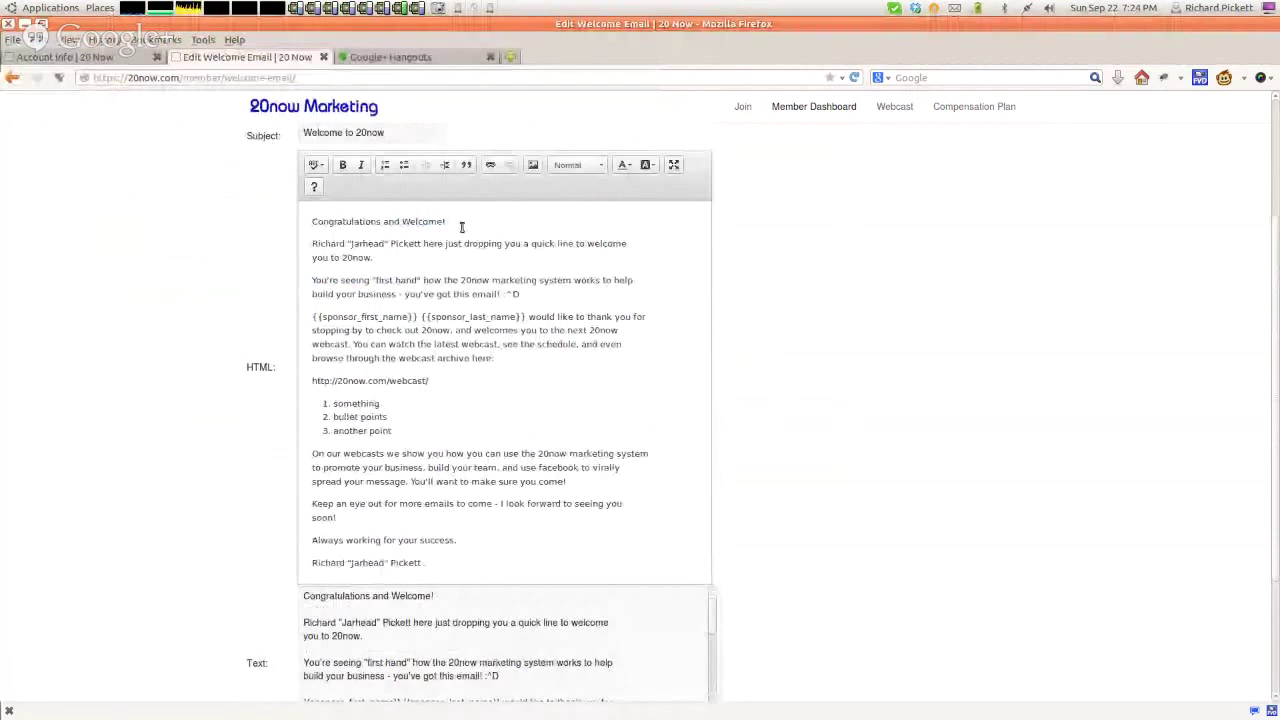
left_click_drag(462, 227, 344, 165)
left_click(343, 165)
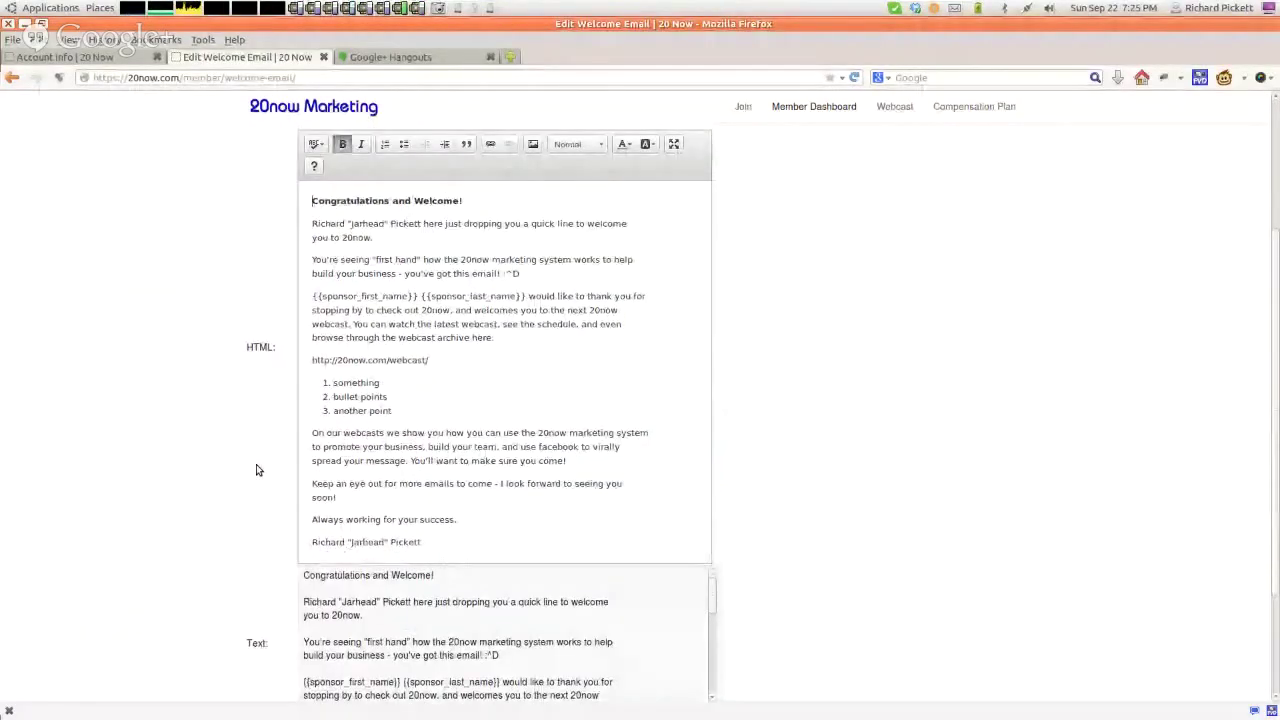
Step: Turn on Use Company Default for the welcome email
scroll(256, 470, "down", 3)
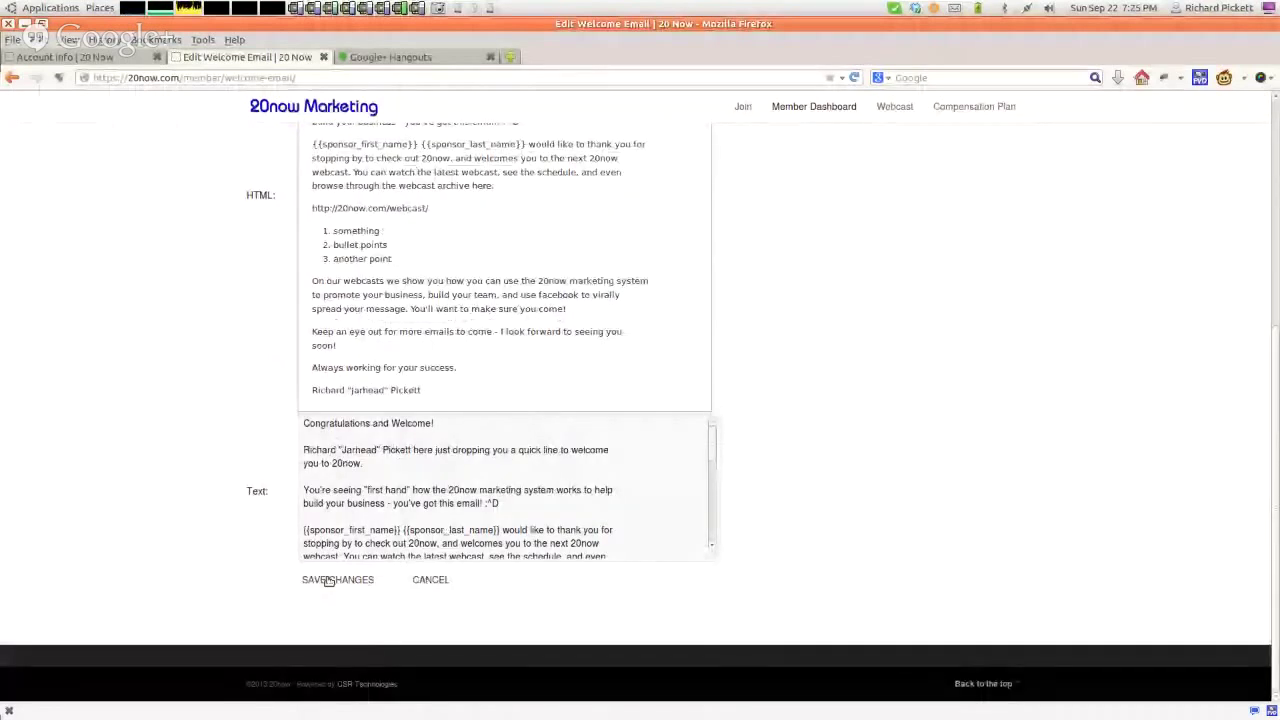
scroll(226, 497, "up", 3)
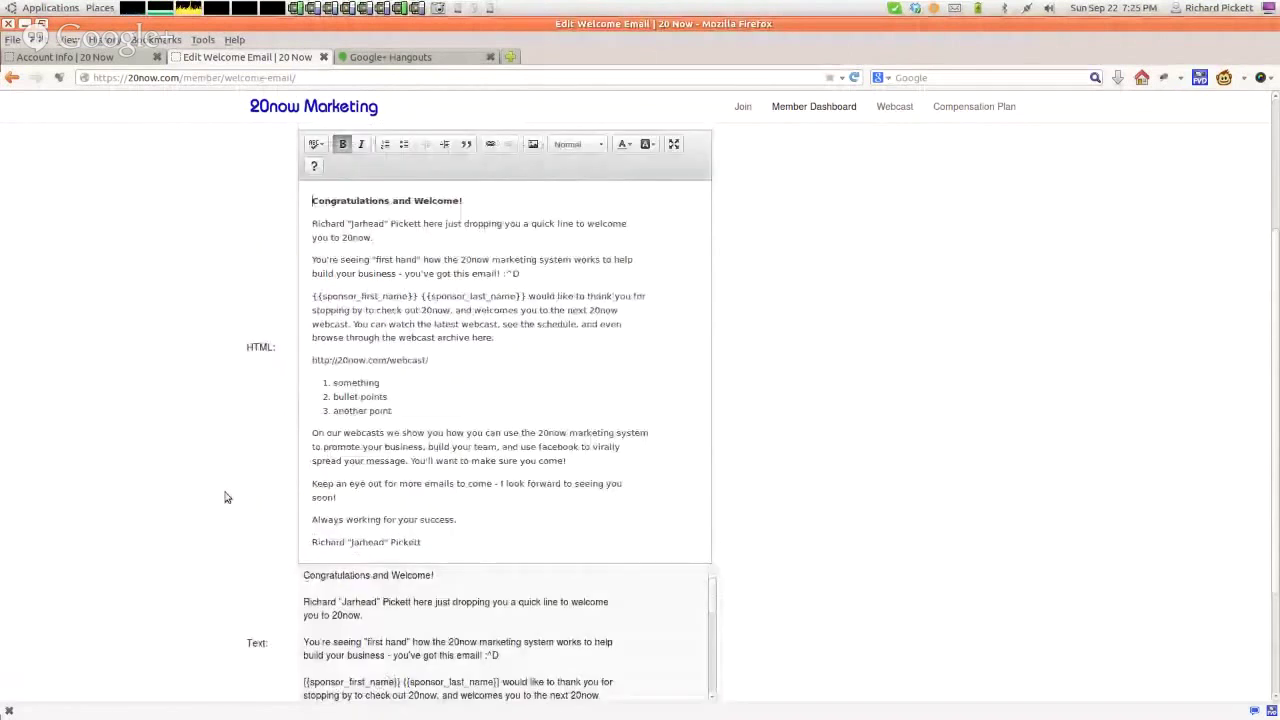
scroll(226, 497, "up", 2)
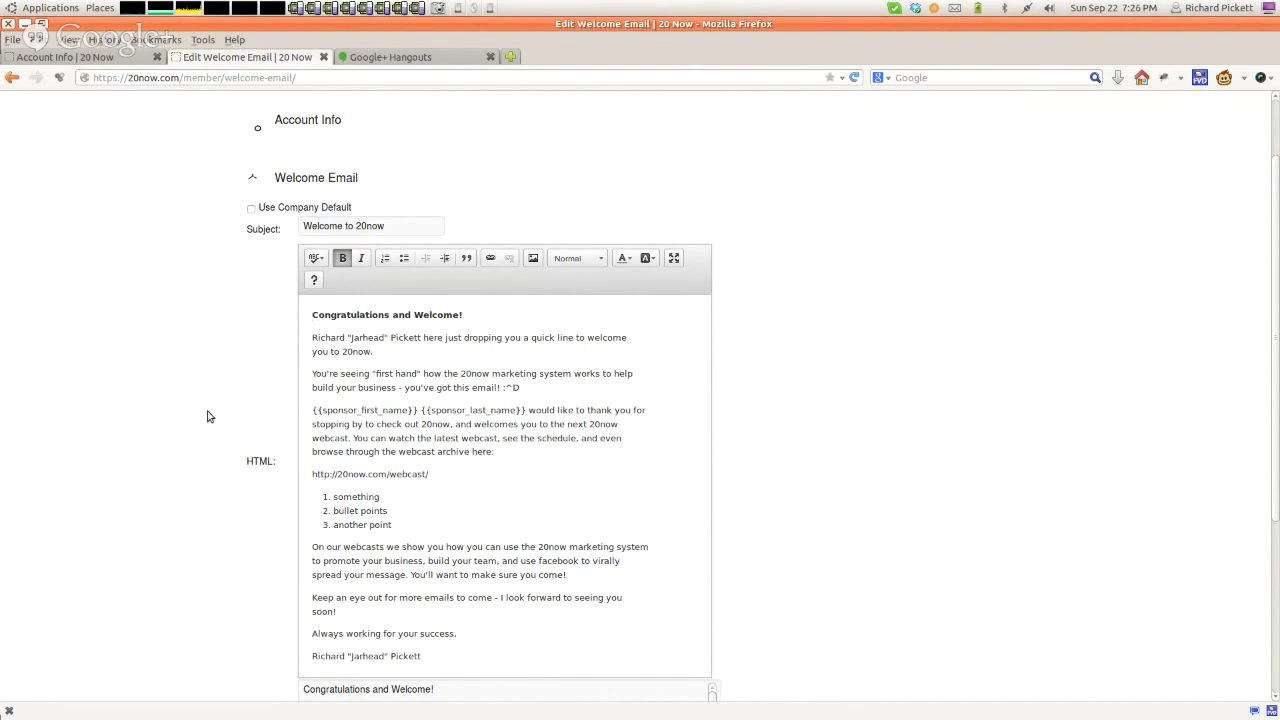
left_click(250, 208)
scroll(594, 286, "up", 2)
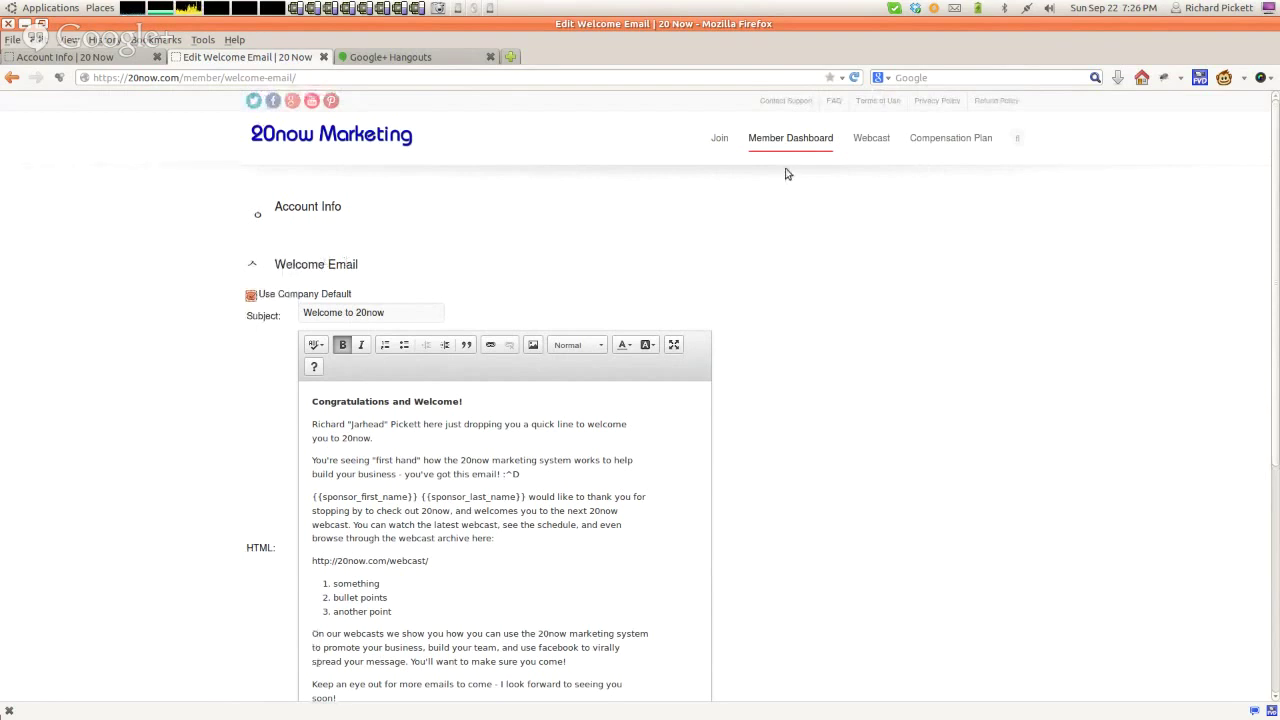
mouse_move(791, 146)
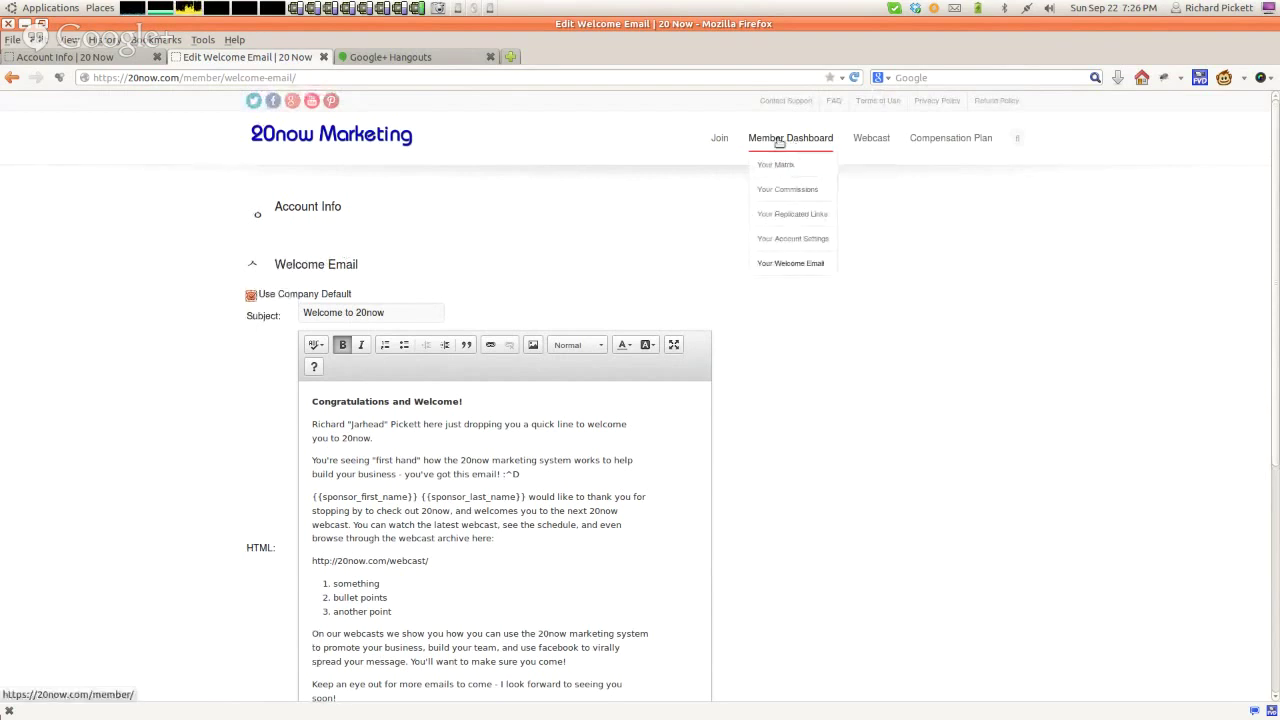